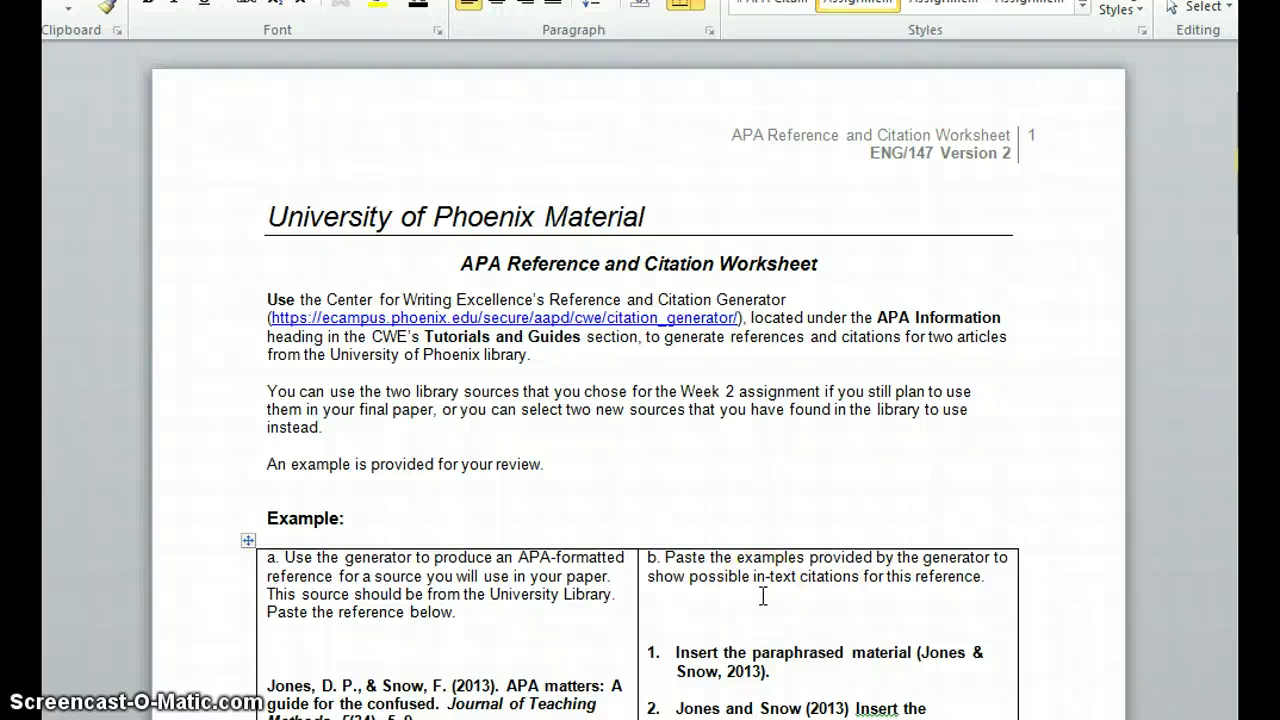
Review the worksheet's instructions and the example table of references and in-text citations.
left_click(776, 484)
left_click(733, 437)
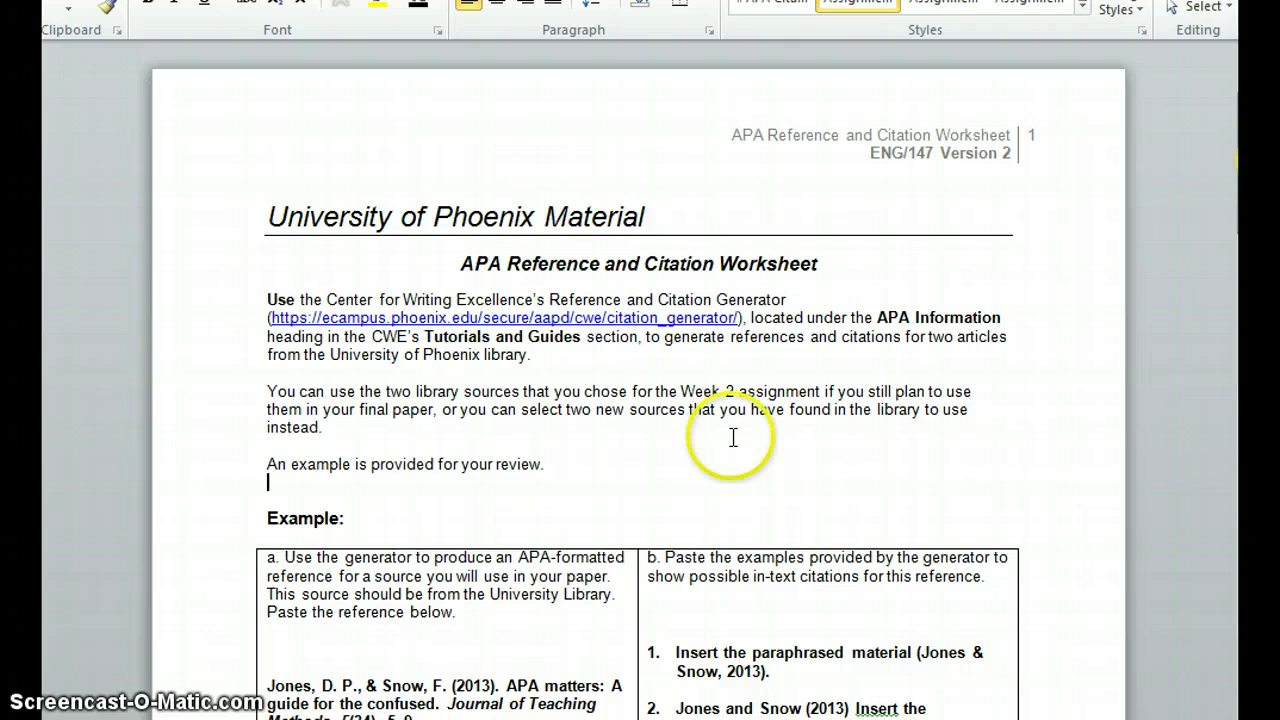
left_click(739, 463)
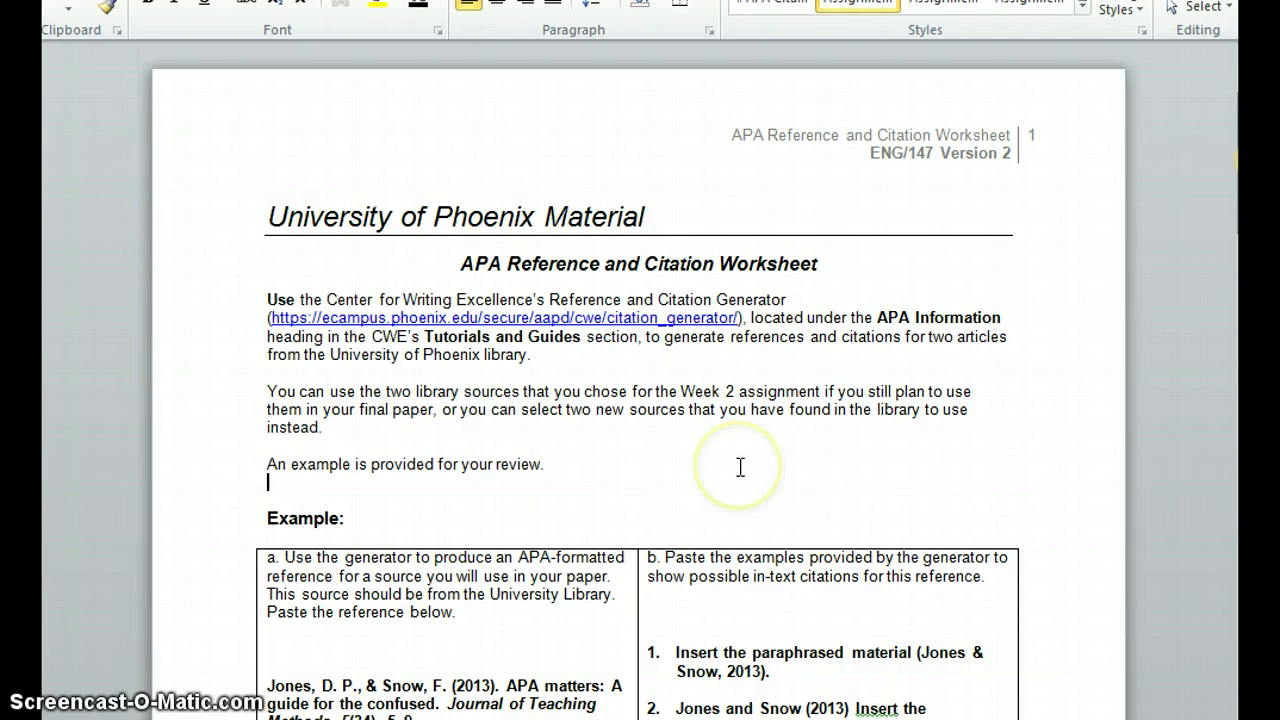
scroll(740, 467, "down", 1)
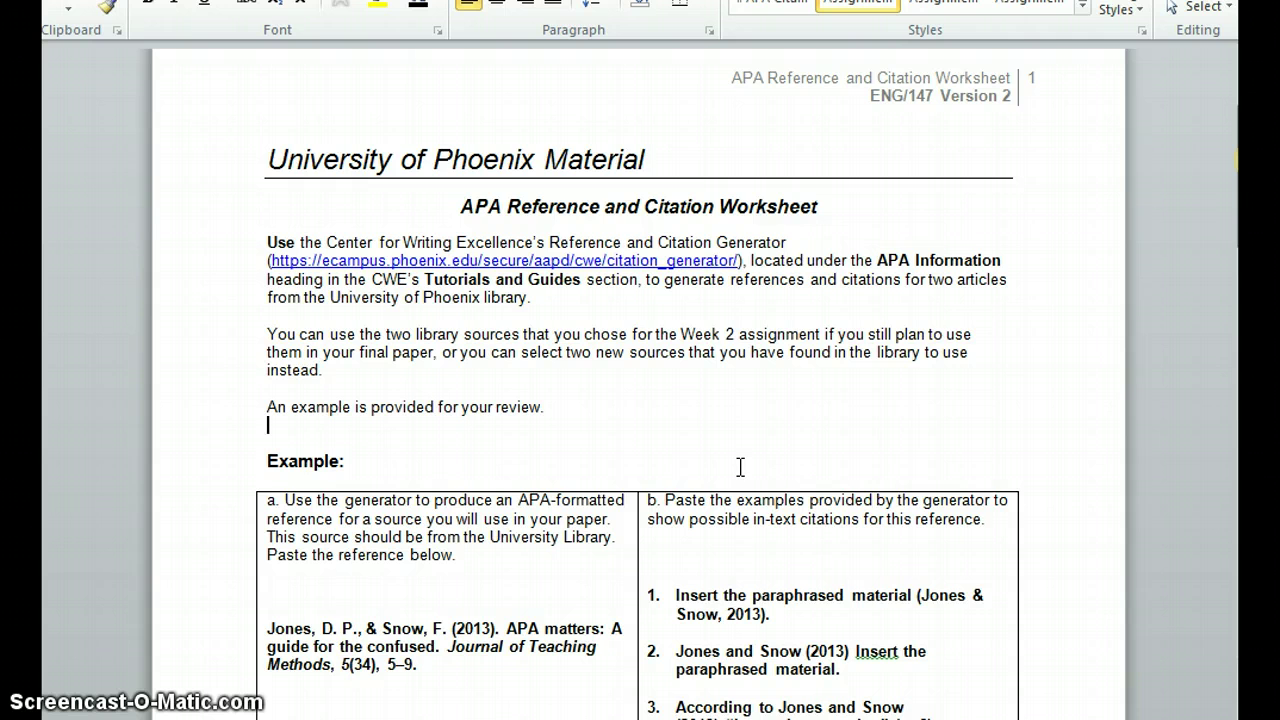
scroll(737, 469, "down", 1)
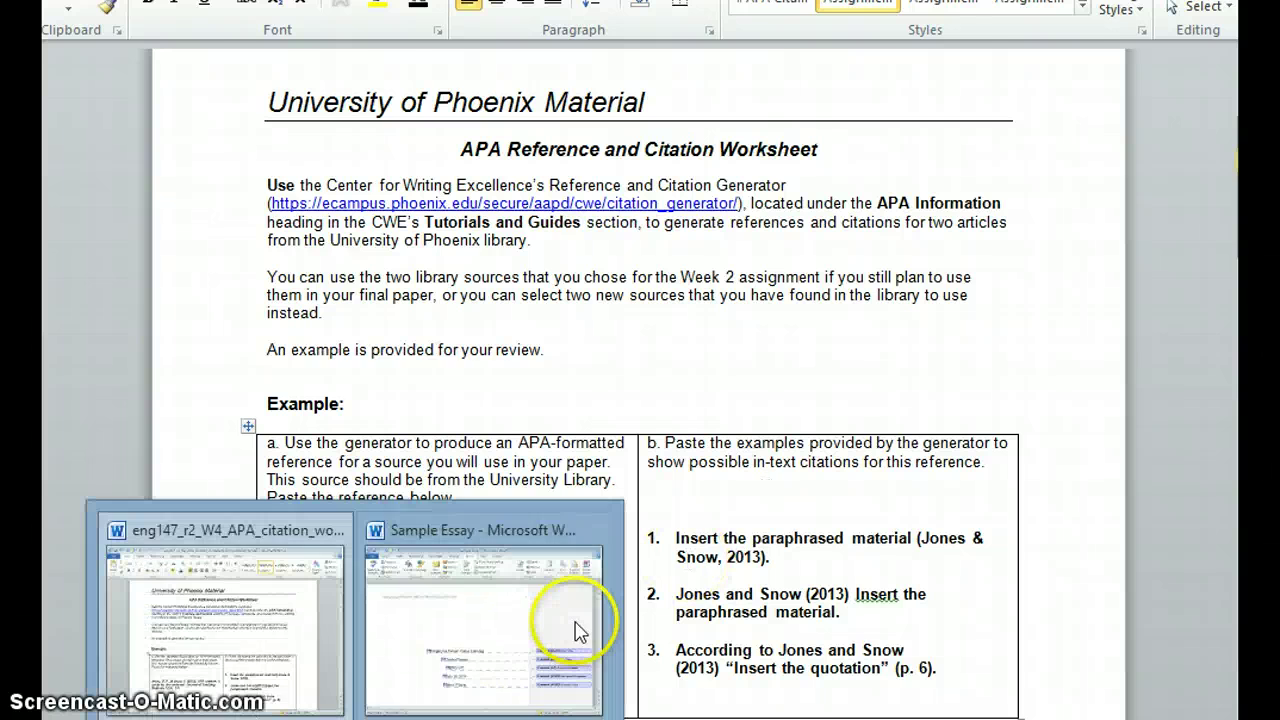
Switch to the Sample Essay document and examine the commented paraphrase and direct quote examples on page 2.
left_click(580, 634)
scroll(687, 428, "down", 15)
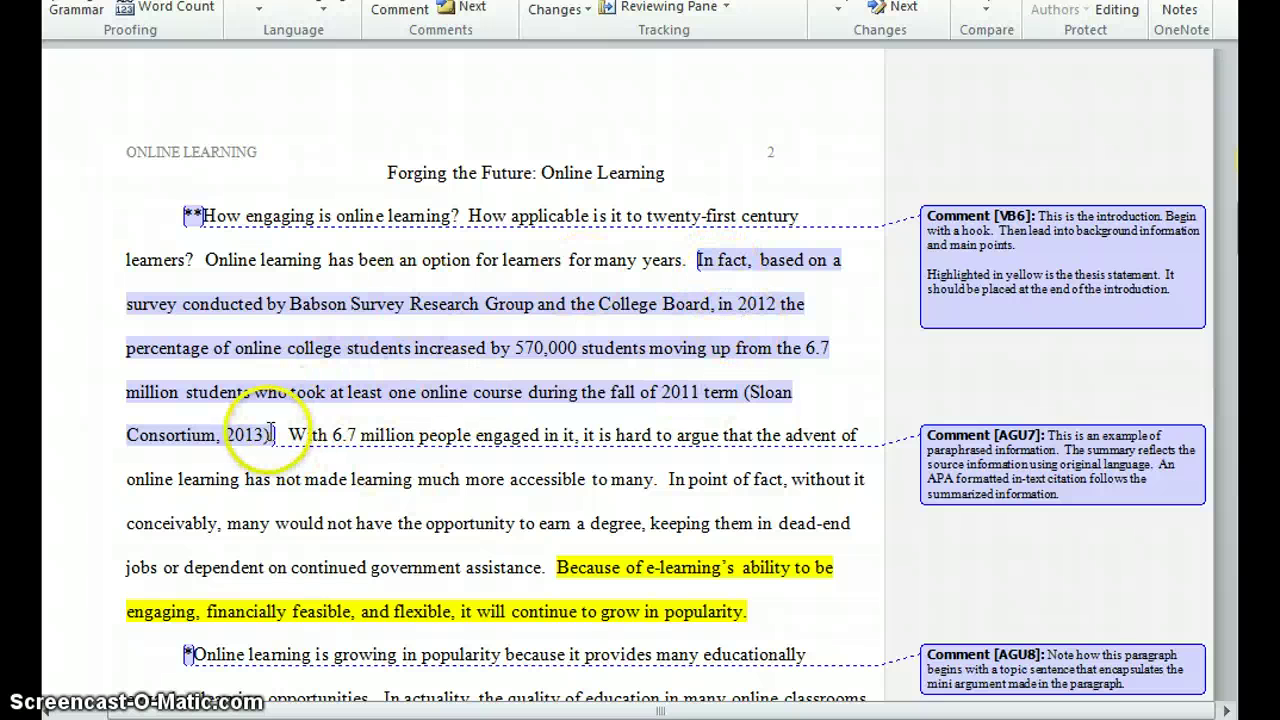
scroll(762, 400, "down", 2)
scroll(762, 400, "down", 4)
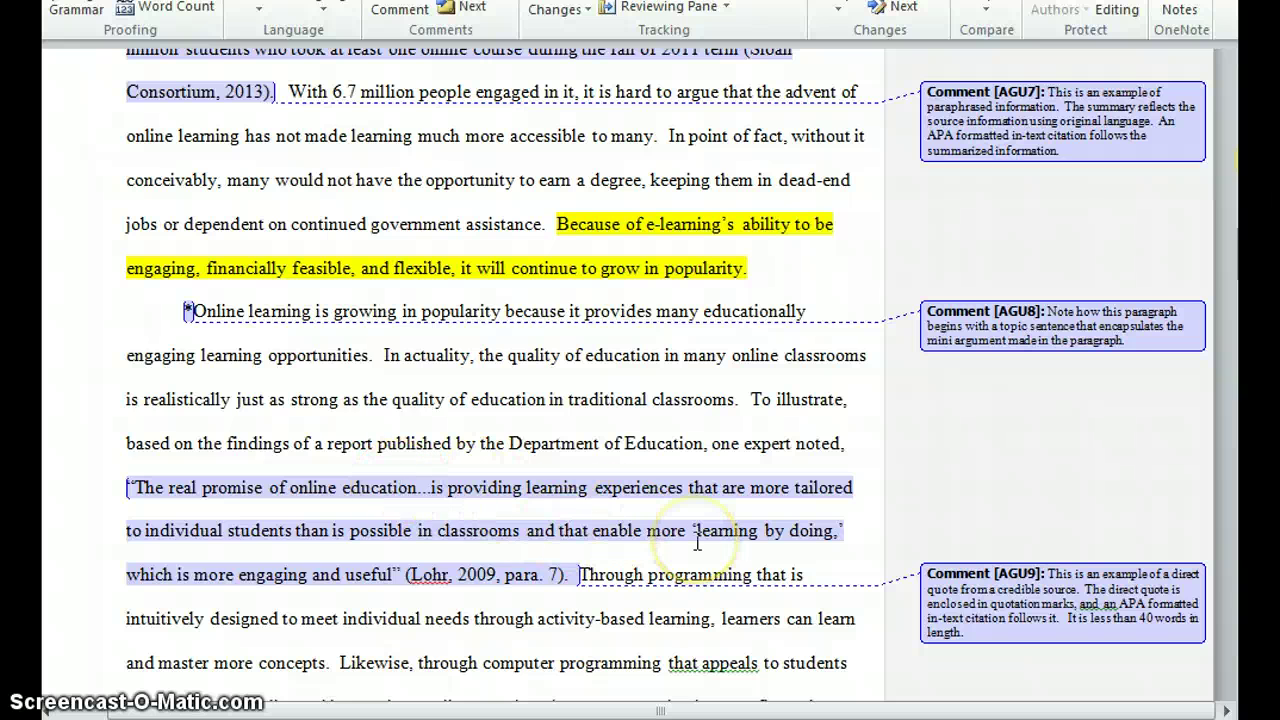
mouse_move(698, 543)
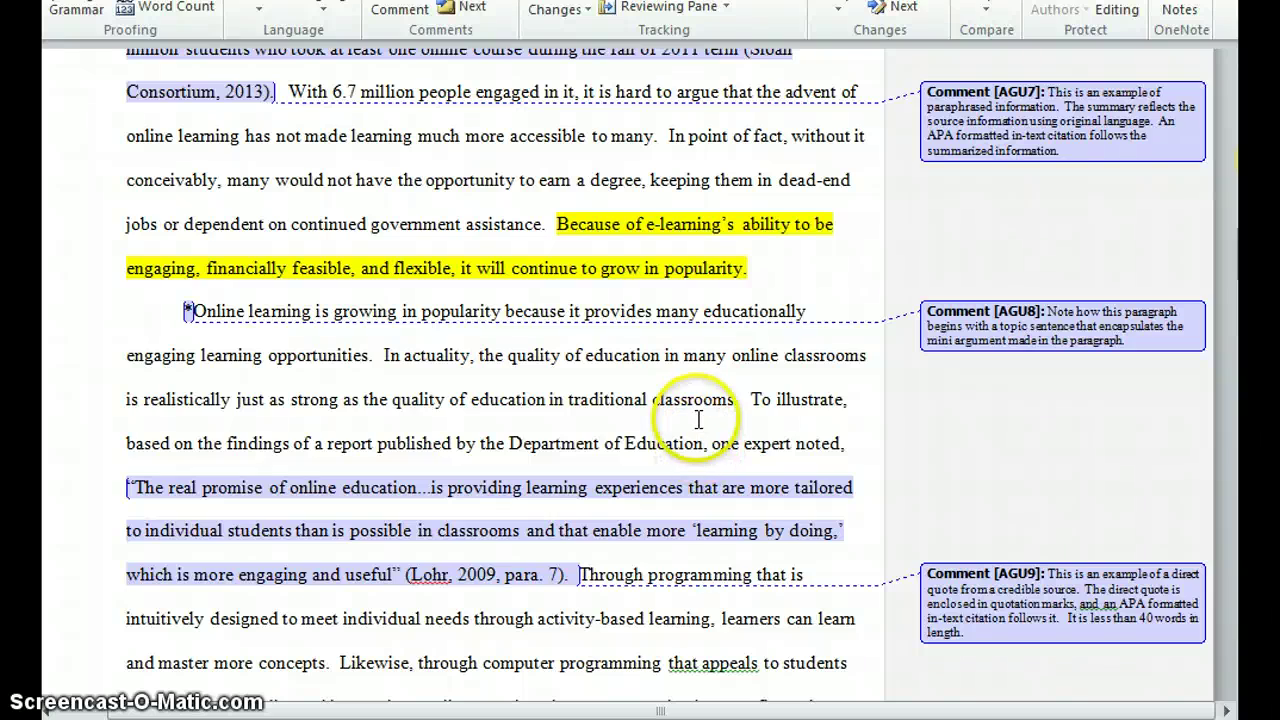
scroll(700, 419, "up", 4)
scroll(700, 419, "down", 2)
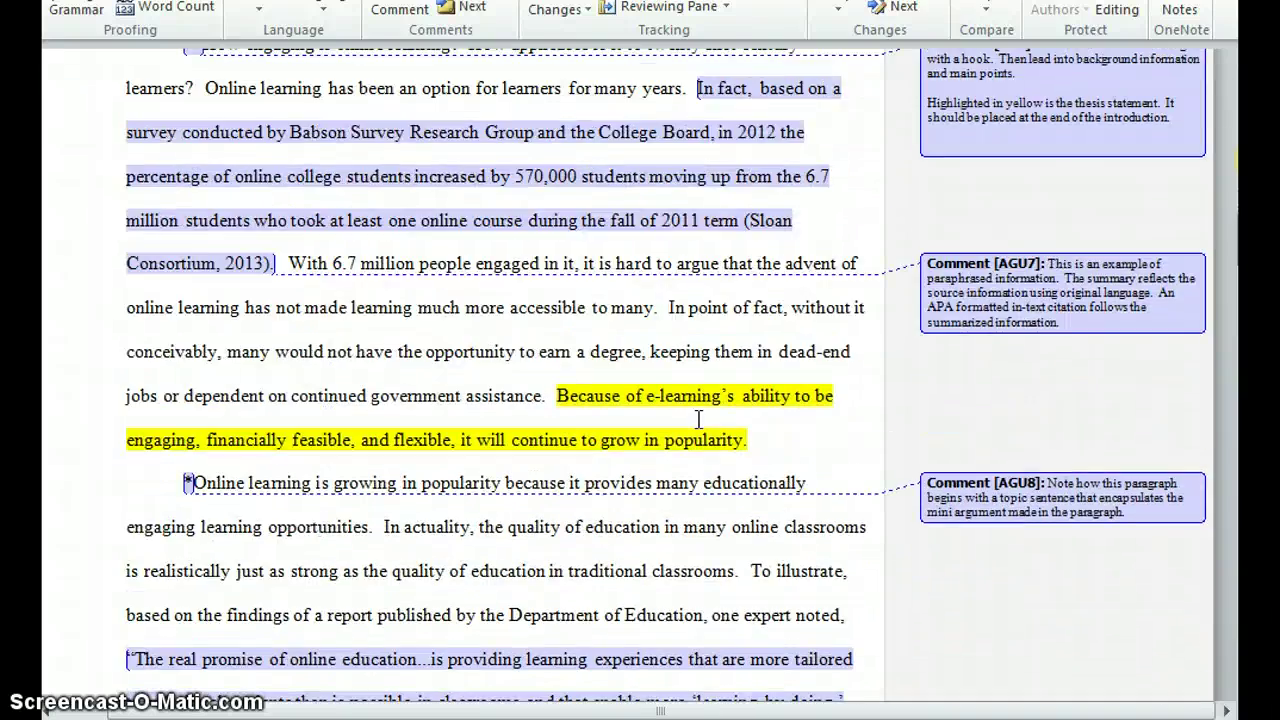
scroll(700, 419, "up", 3)
scroll(698, 419, "down", 2)
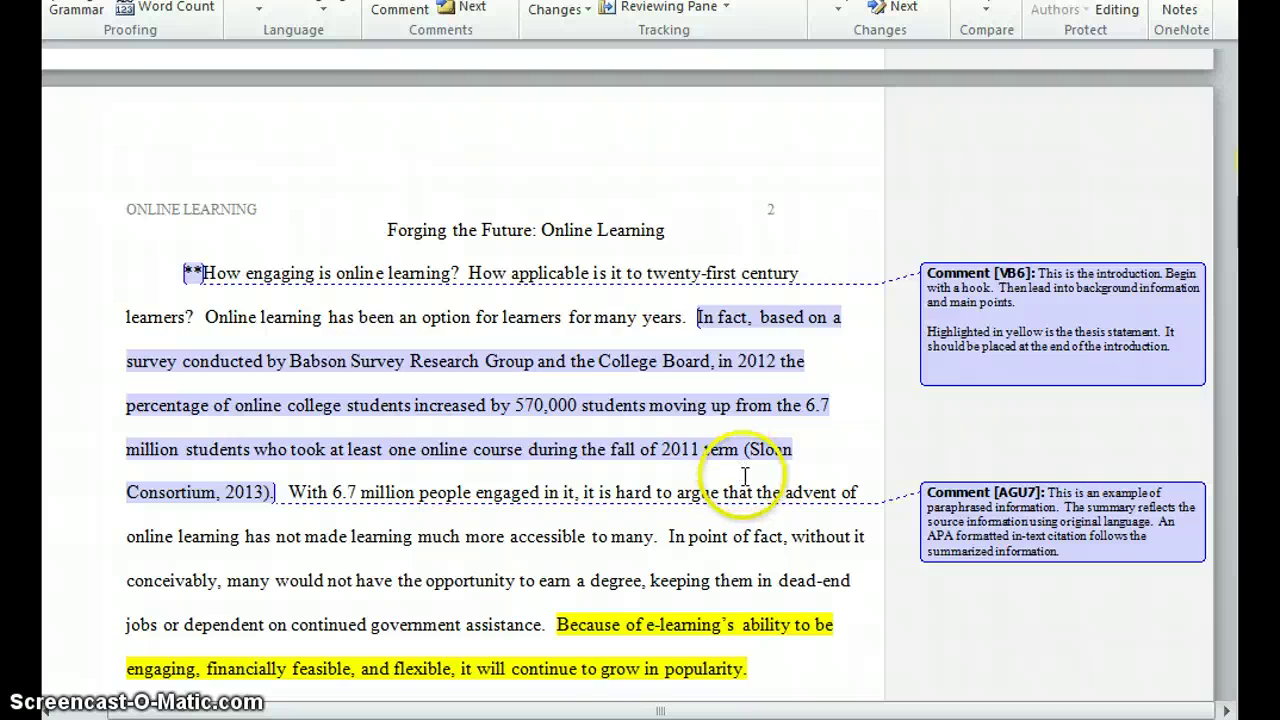
Examine the References page at the end of the essay, including its first entry and hanging indents.
scroll(711, 463, "down", 20)
scroll(710, 463, "down", 8)
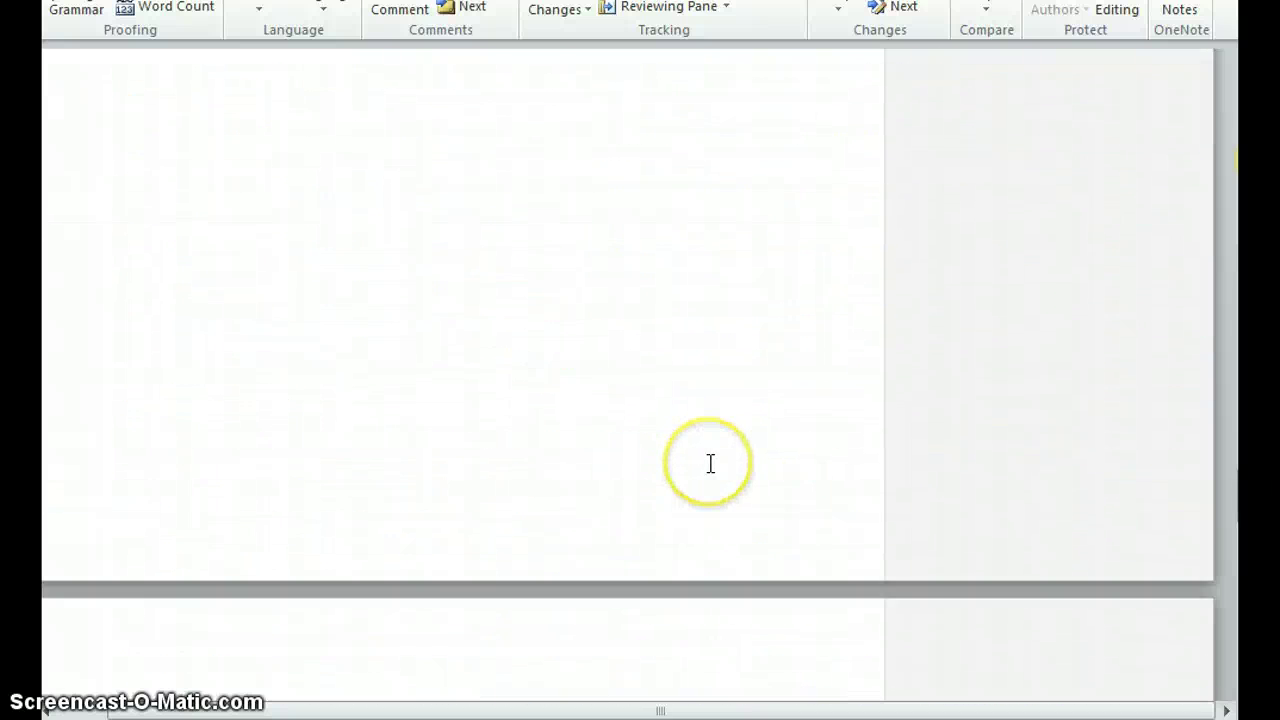
scroll(710, 463, "down", 2)
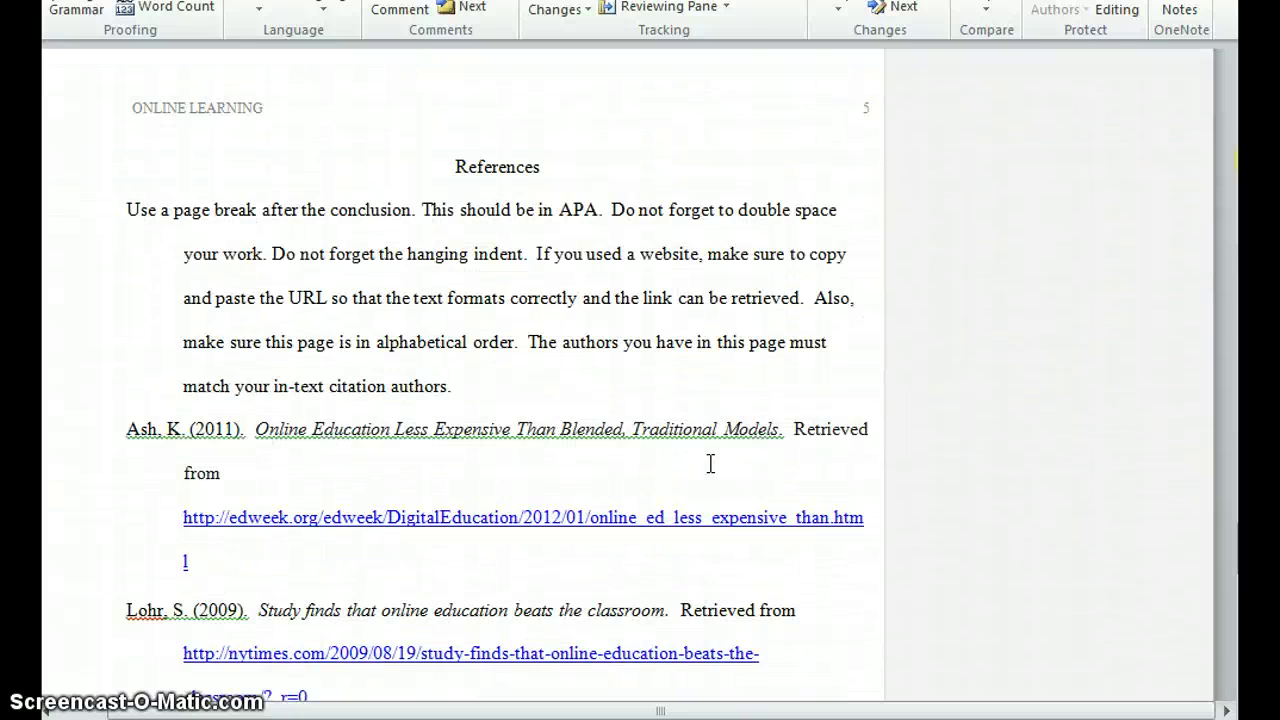
scroll(710, 463, "down", 1)
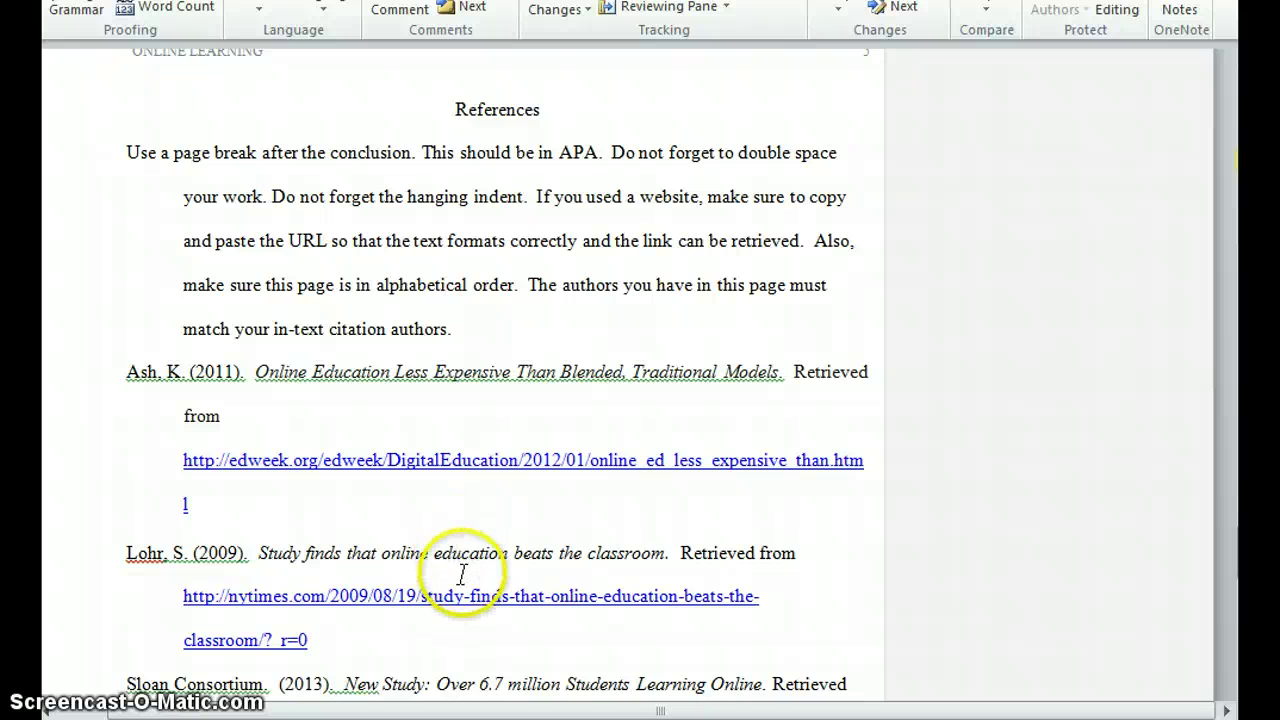
left_click(200, 508)
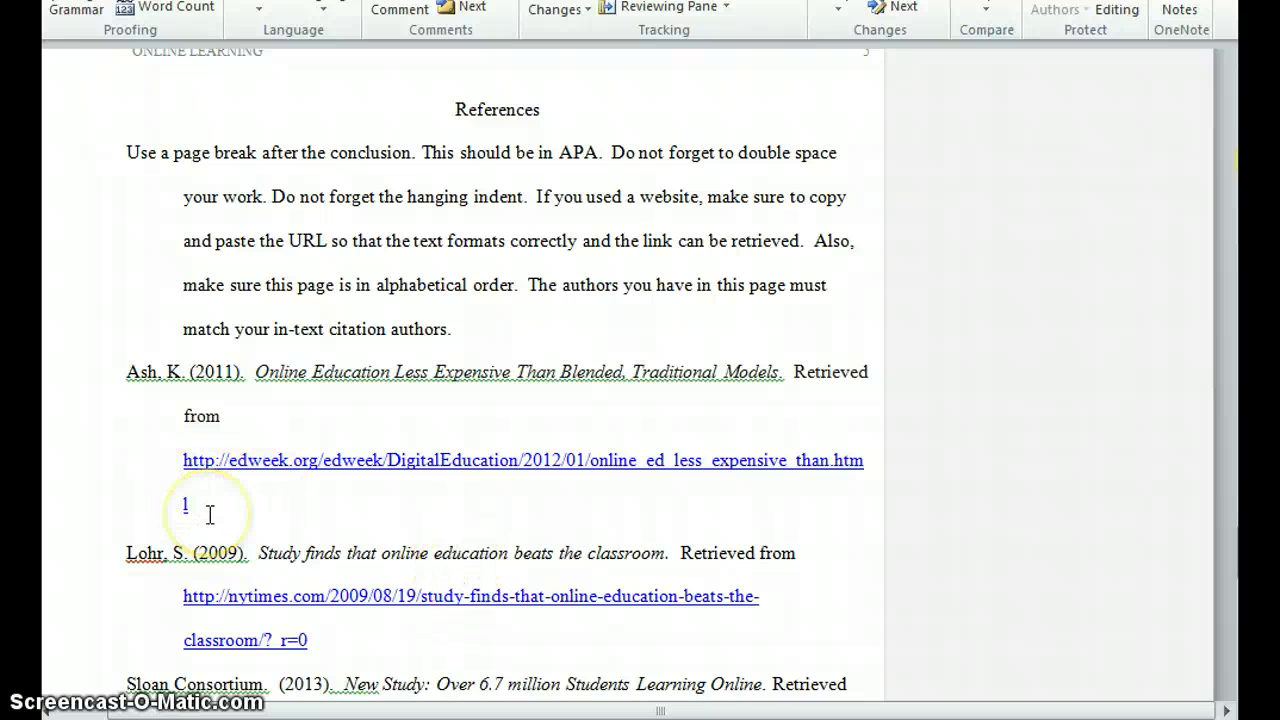
left_click(120, 371)
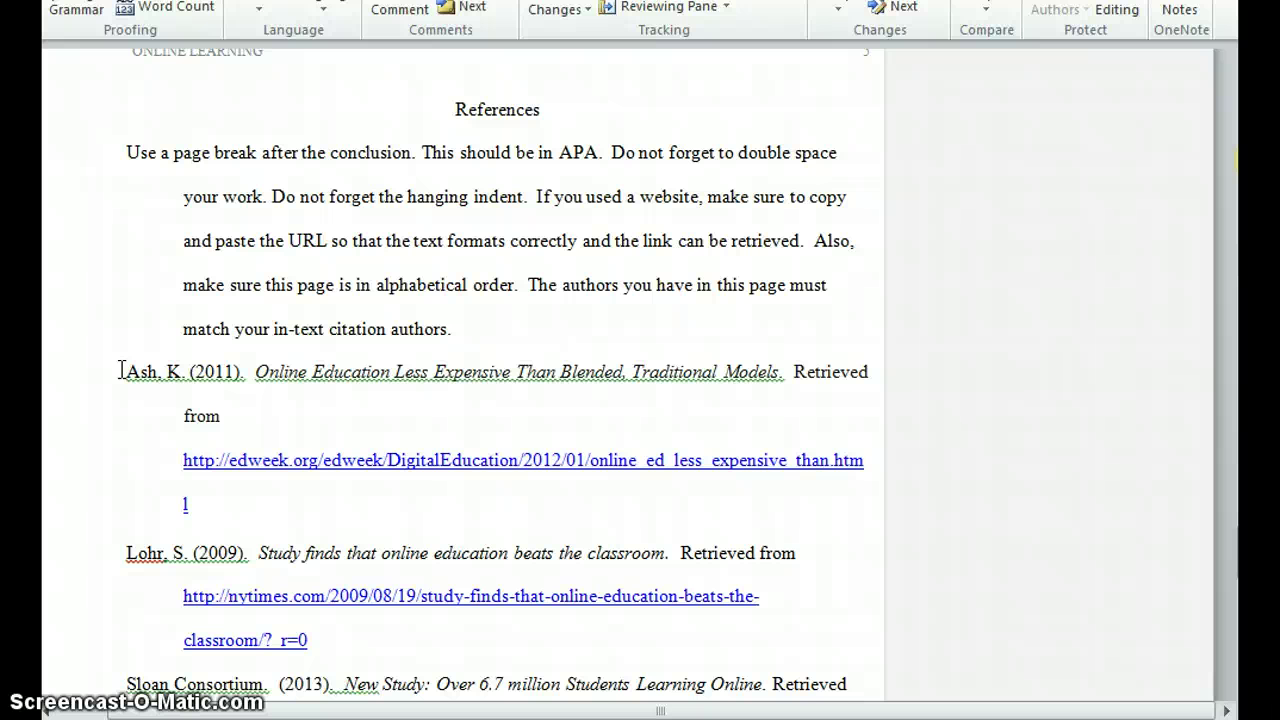
left_click(126, 376)
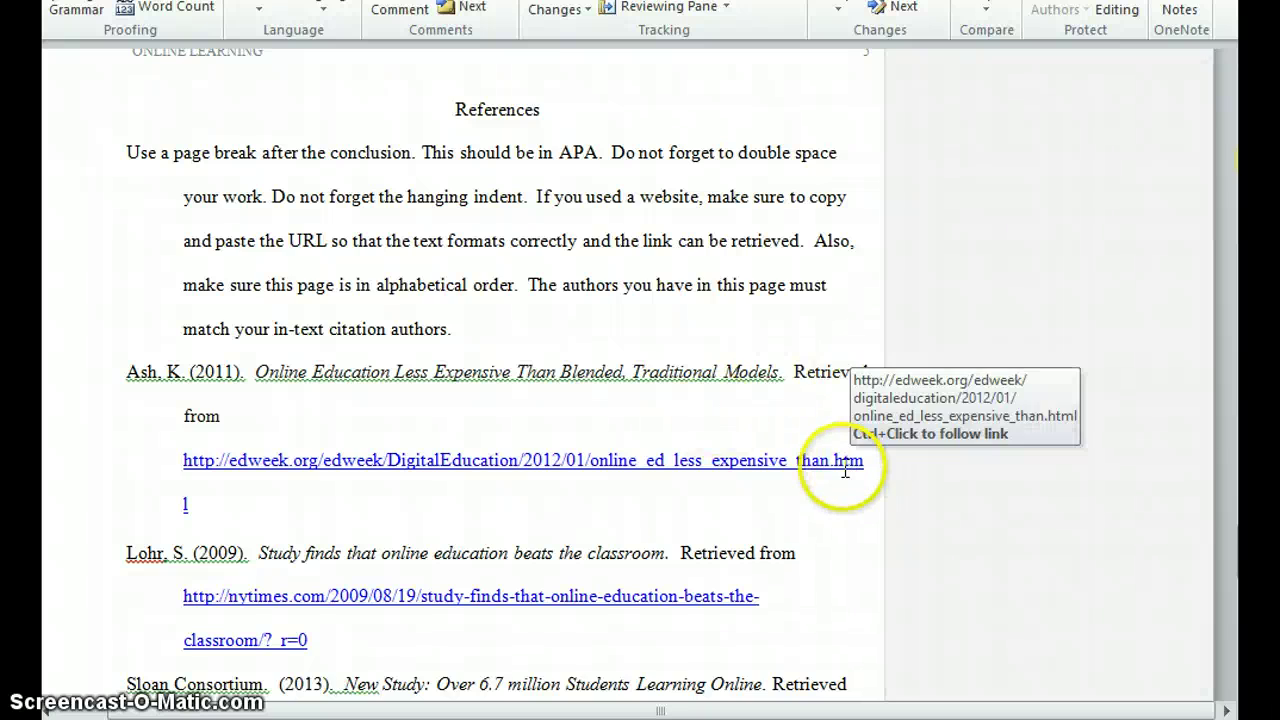
Go back to the direct quote in the first body paragraph and examine its opening and closing quotation marks.
scroll(730, 410, "up", 20)
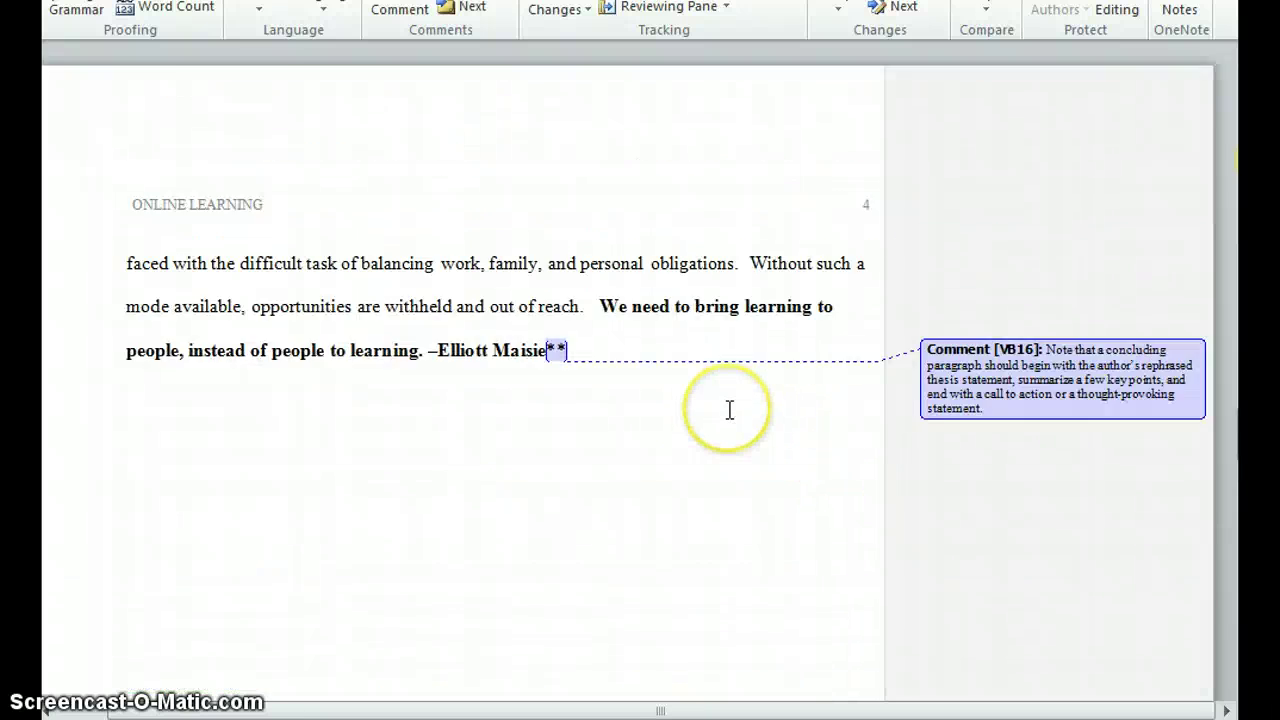
scroll(730, 410, "up", 12)
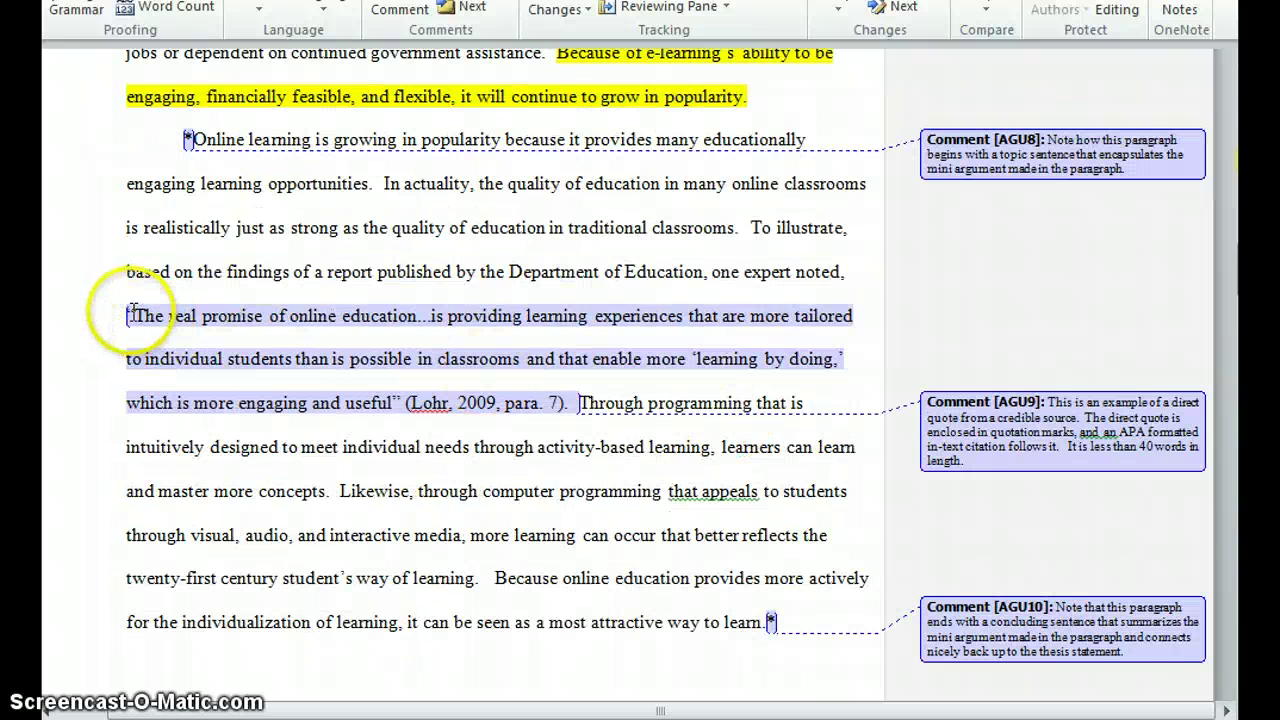
mouse_move(132, 313)
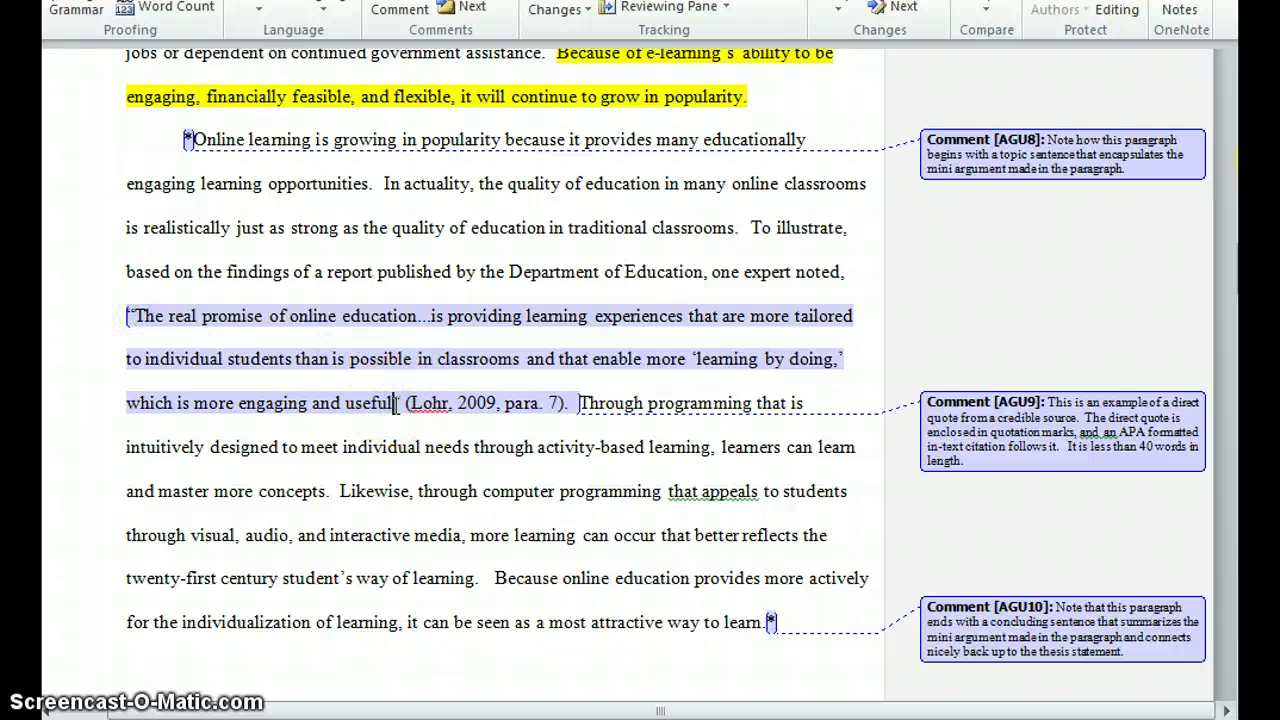
left_click(130, 316)
left_click(378, 370)
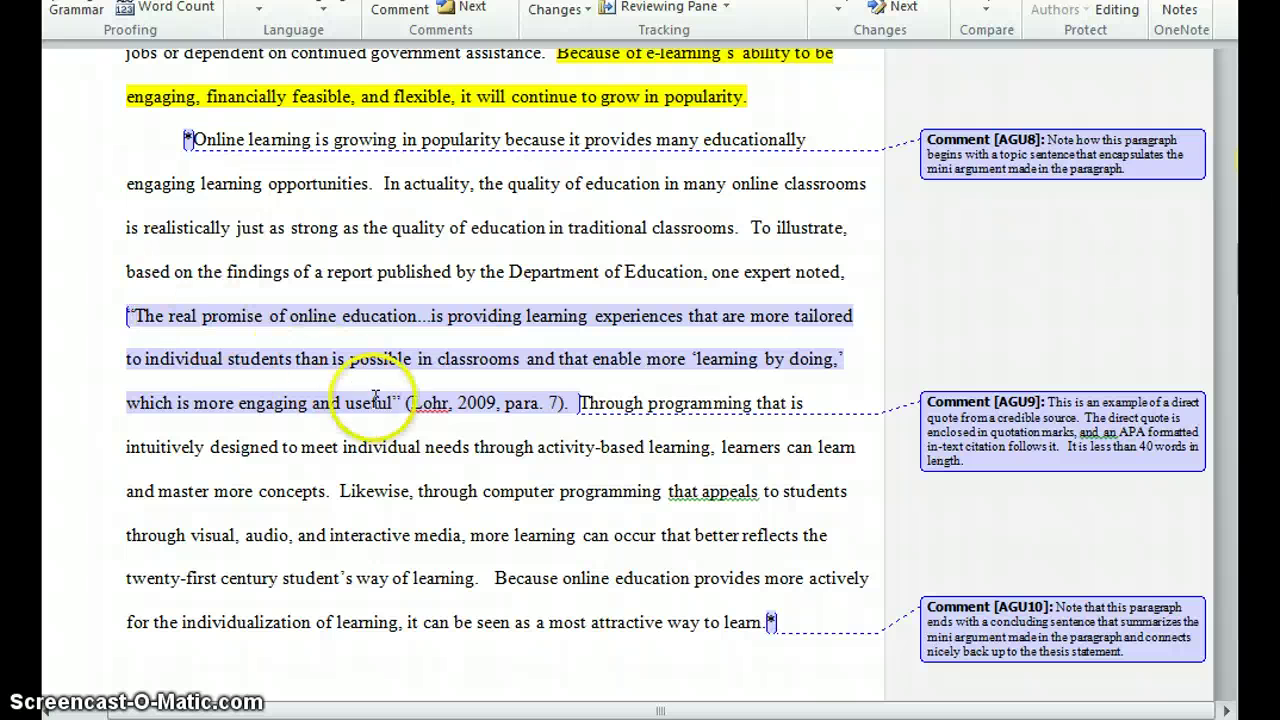
left_click(431, 412)
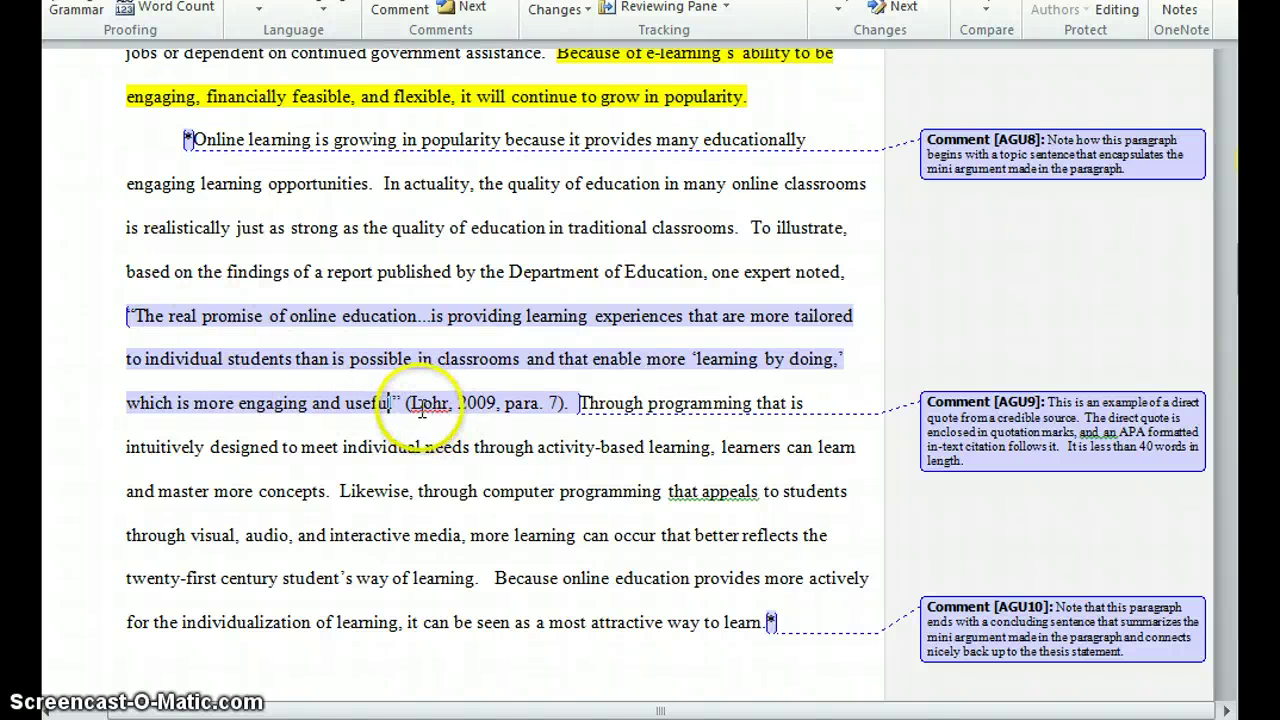
Examine the author and year in the in-text citation that follows the direct quote.
mouse_move(422, 410)
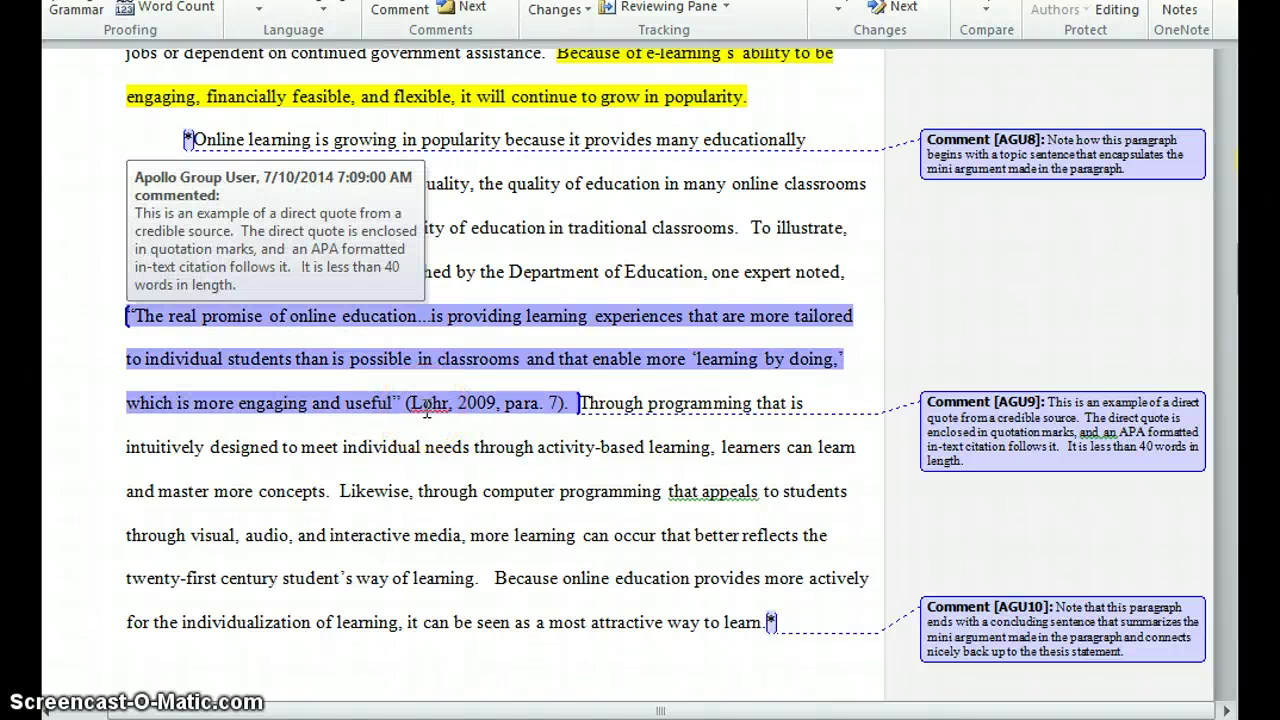
left_click(408, 404)
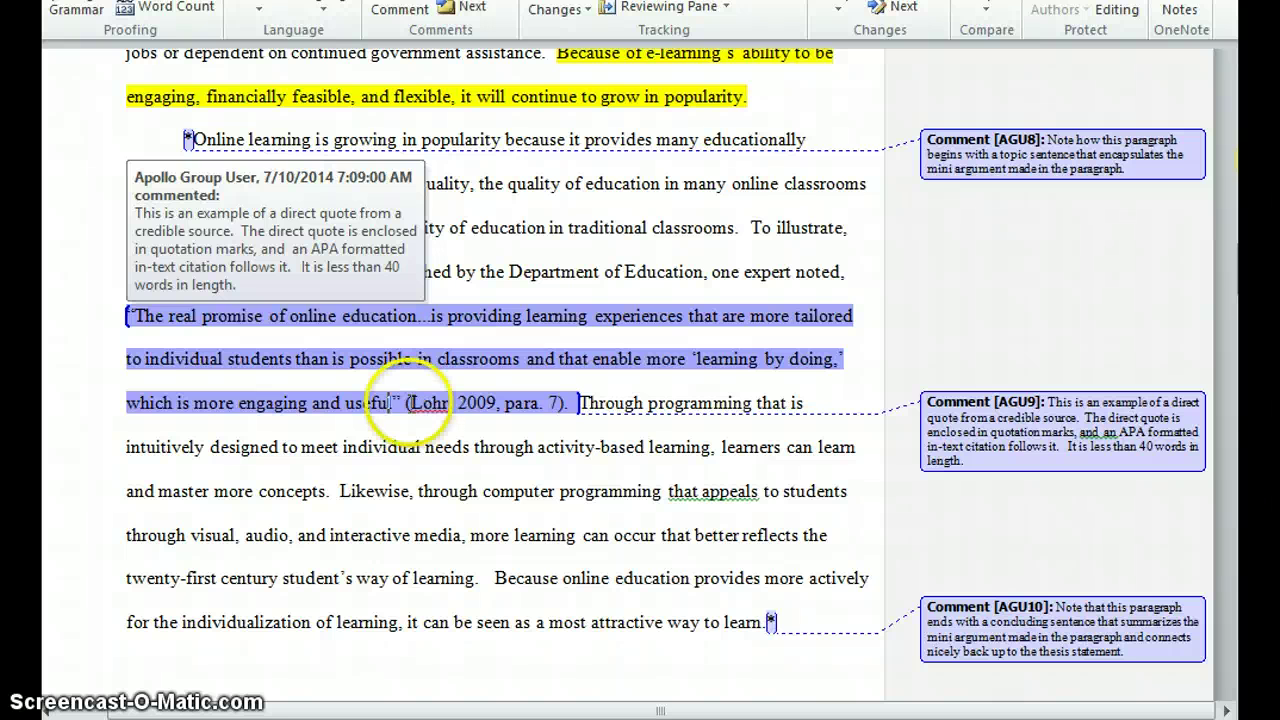
left_click(443, 457)
left_click(410, 405)
left_click(420, 403)
left_click(475, 402)
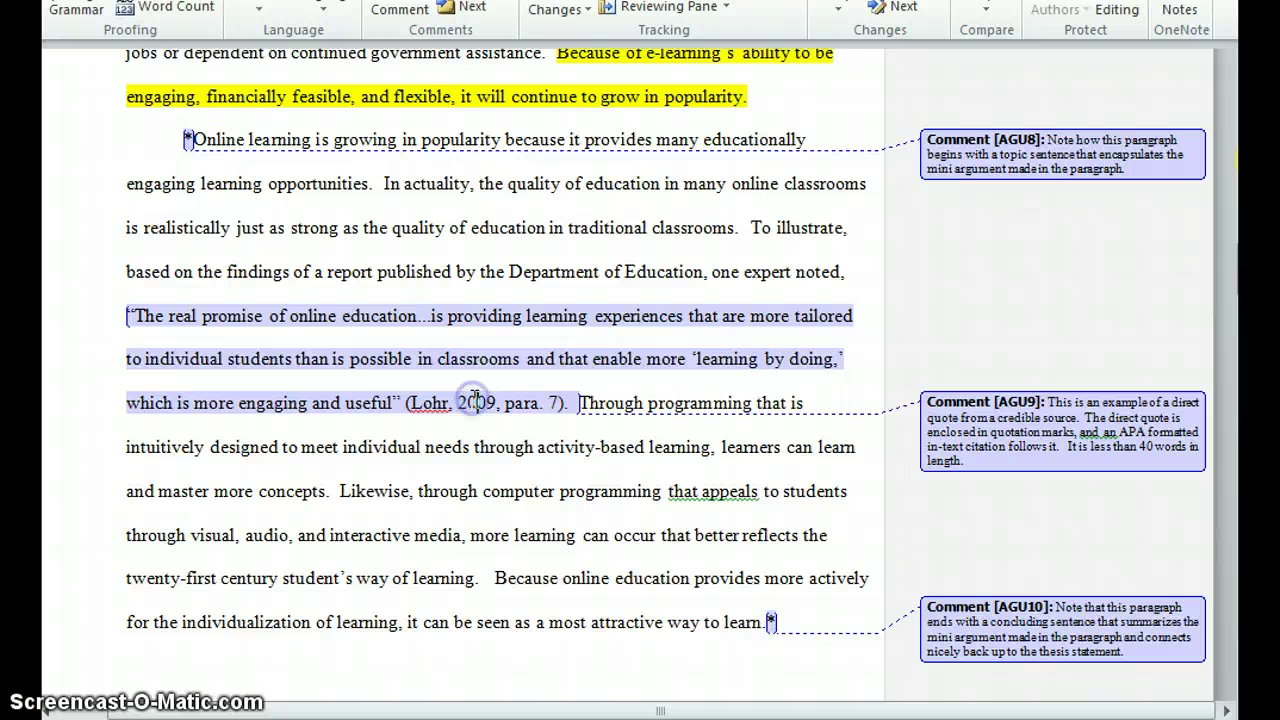
Examine the paragraph number element in the direct quote's in-text citation.
left_click(528, 403)
left_click(524, 405)
mouse_move(525, 404)
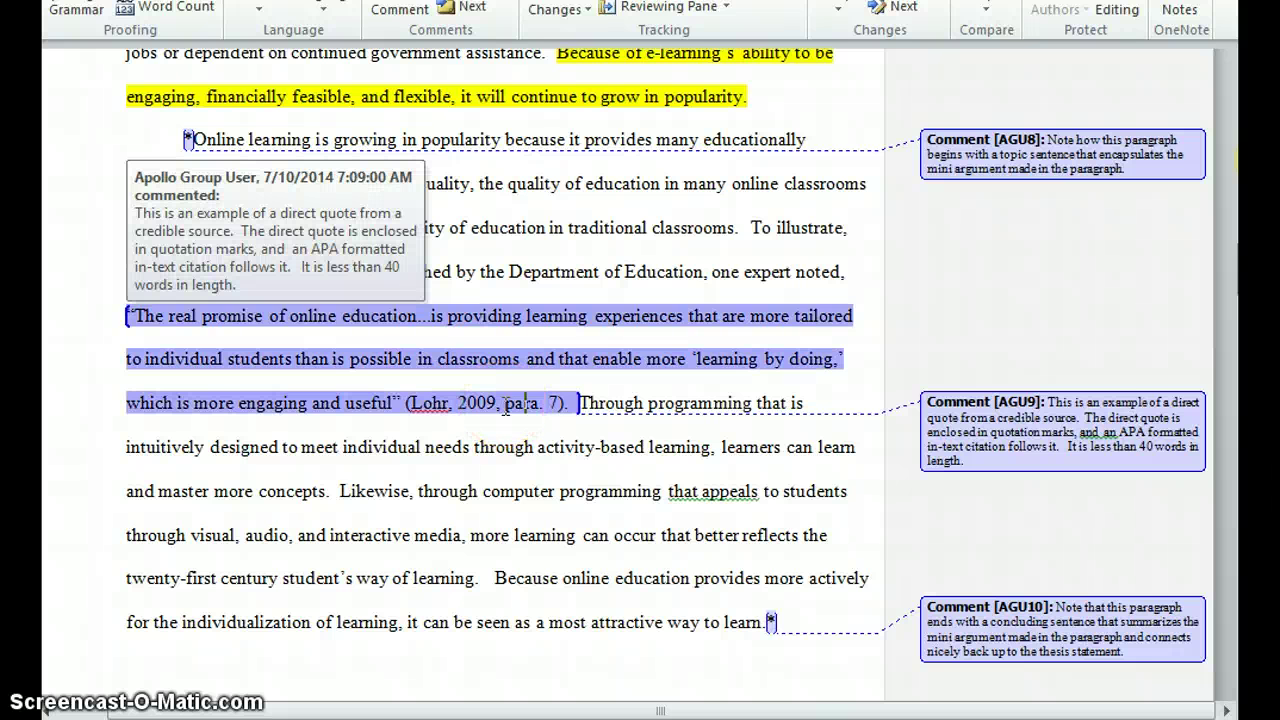
left_click(518, 404)
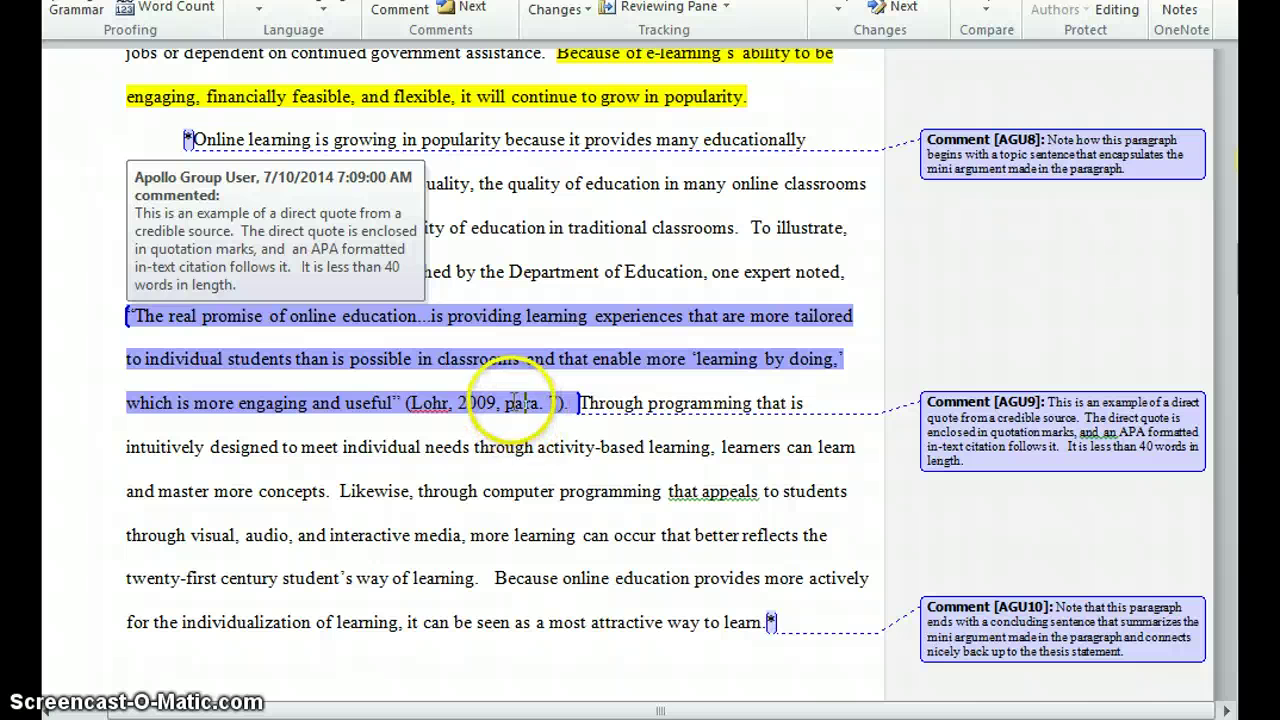
left_click(537, 413)
left_click(541, 412)
left_click(524, 404)
left_click(536, 405)
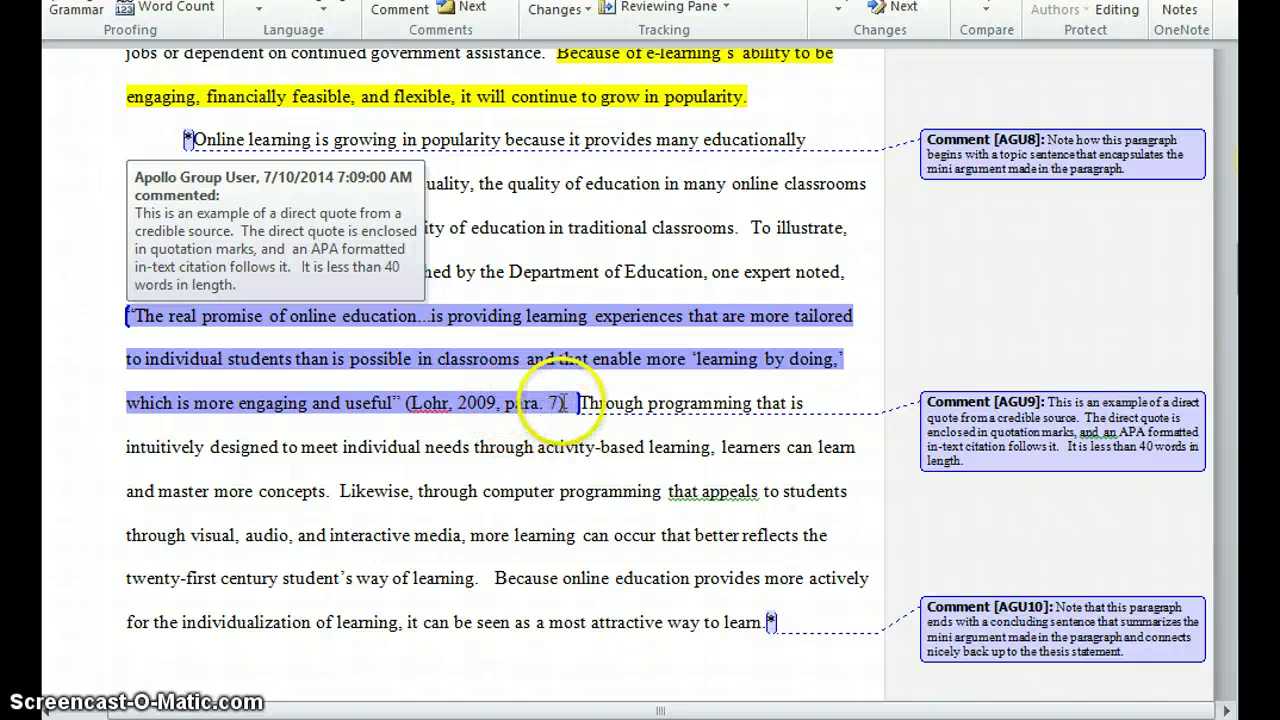
left_click(510, 407)
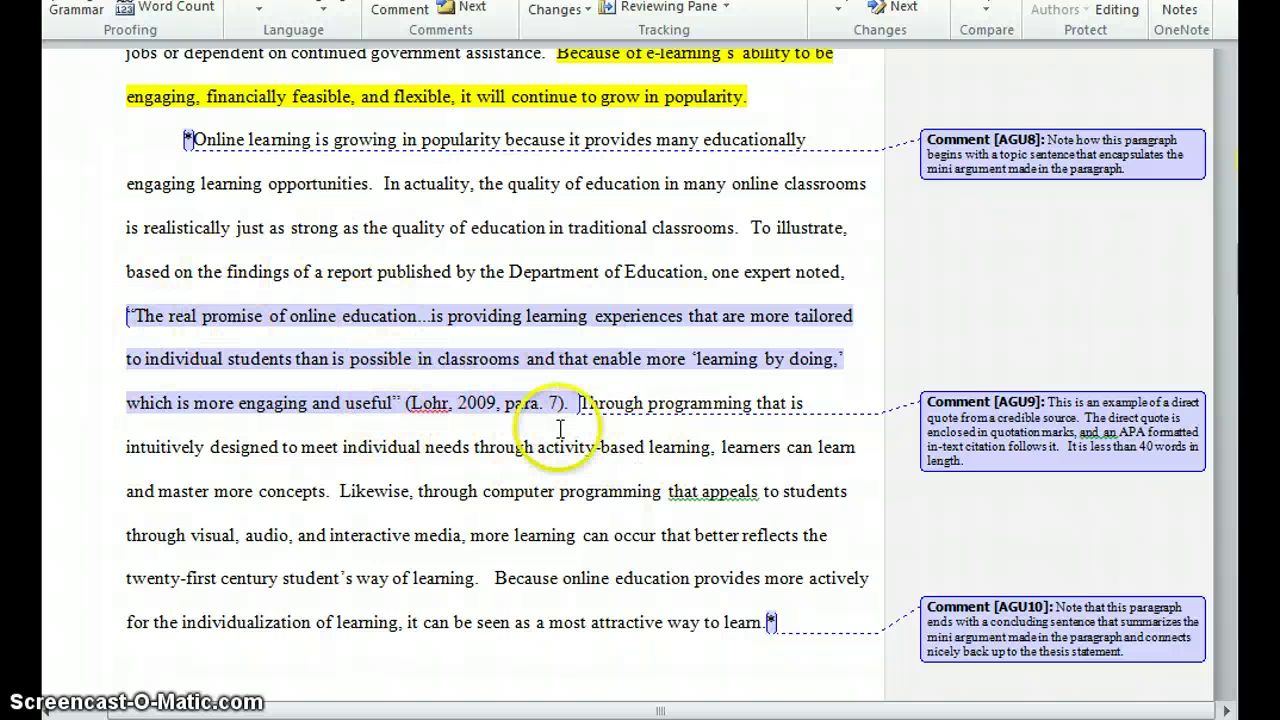
Examine the paraphrased survey information in the introduction and its Sloan Consortium in-text citation.
scroll(685, 467, "up", 2)
scroll(685, 467, "up", 1)
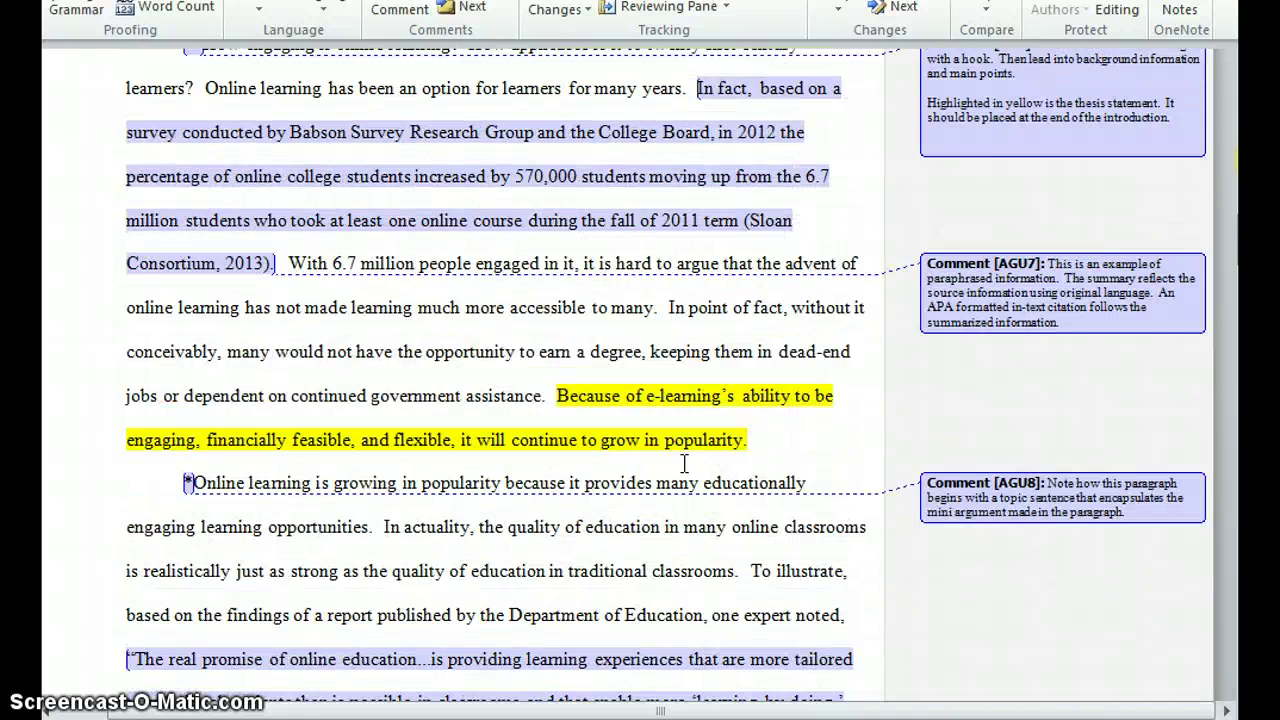
scroll(685, 463, "up", 1)
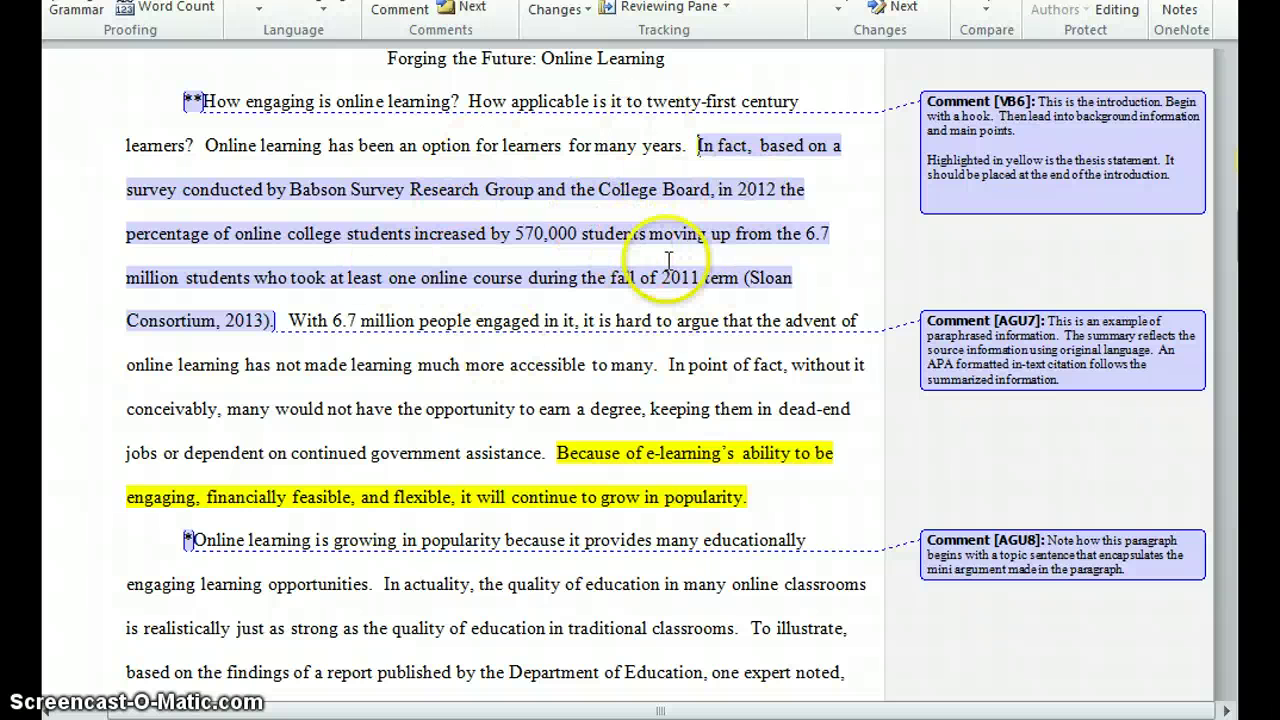
mouse_move(758, 285)
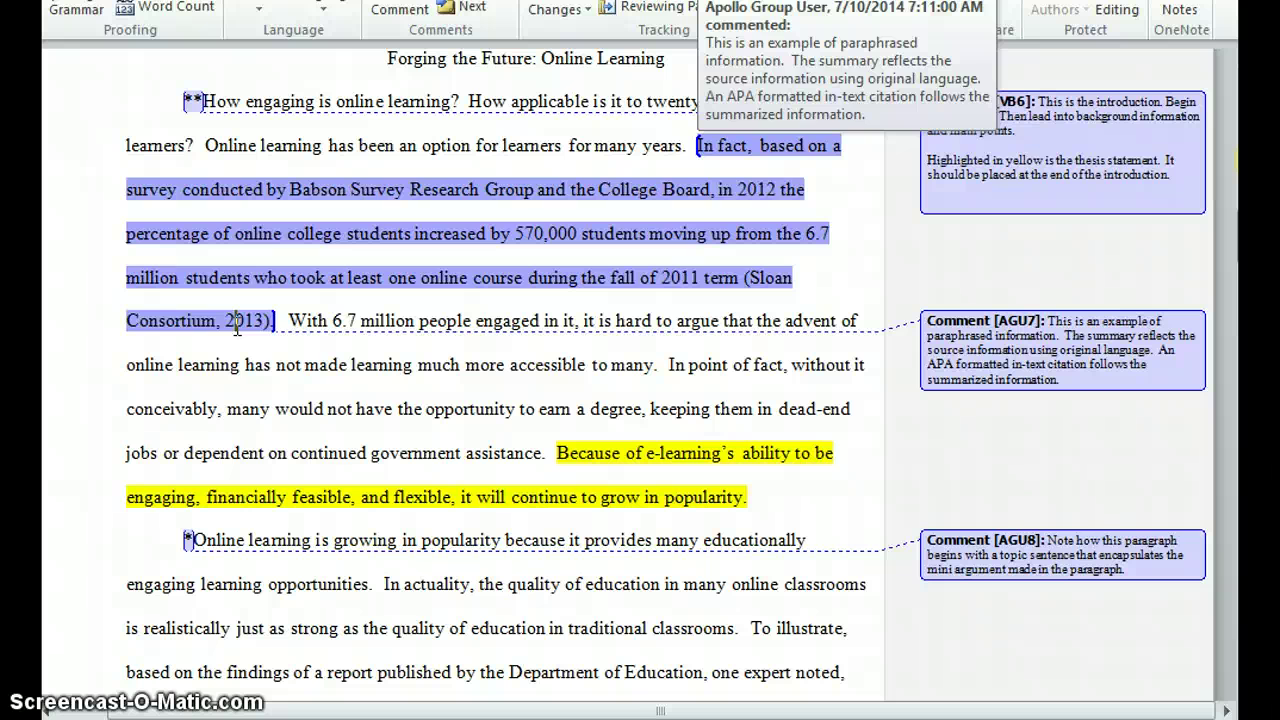
left_click(236, 322)
left_click(748, 278)
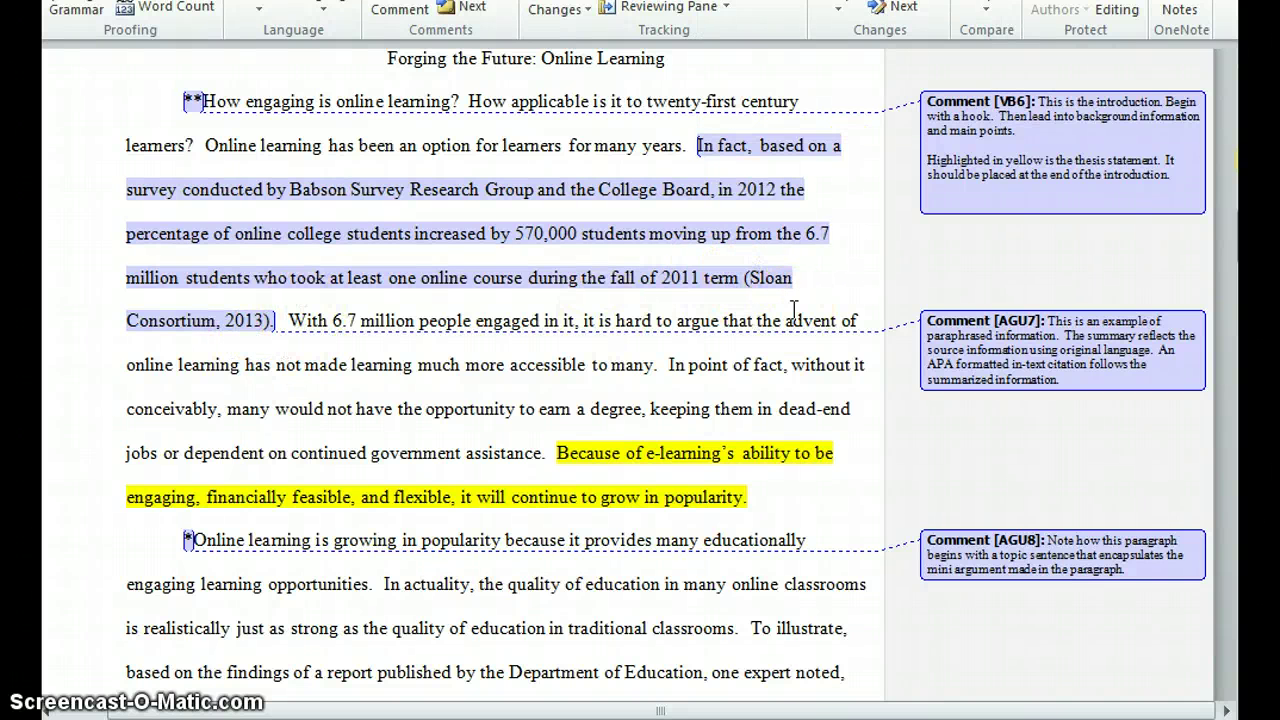
mouse_move(793, 308)
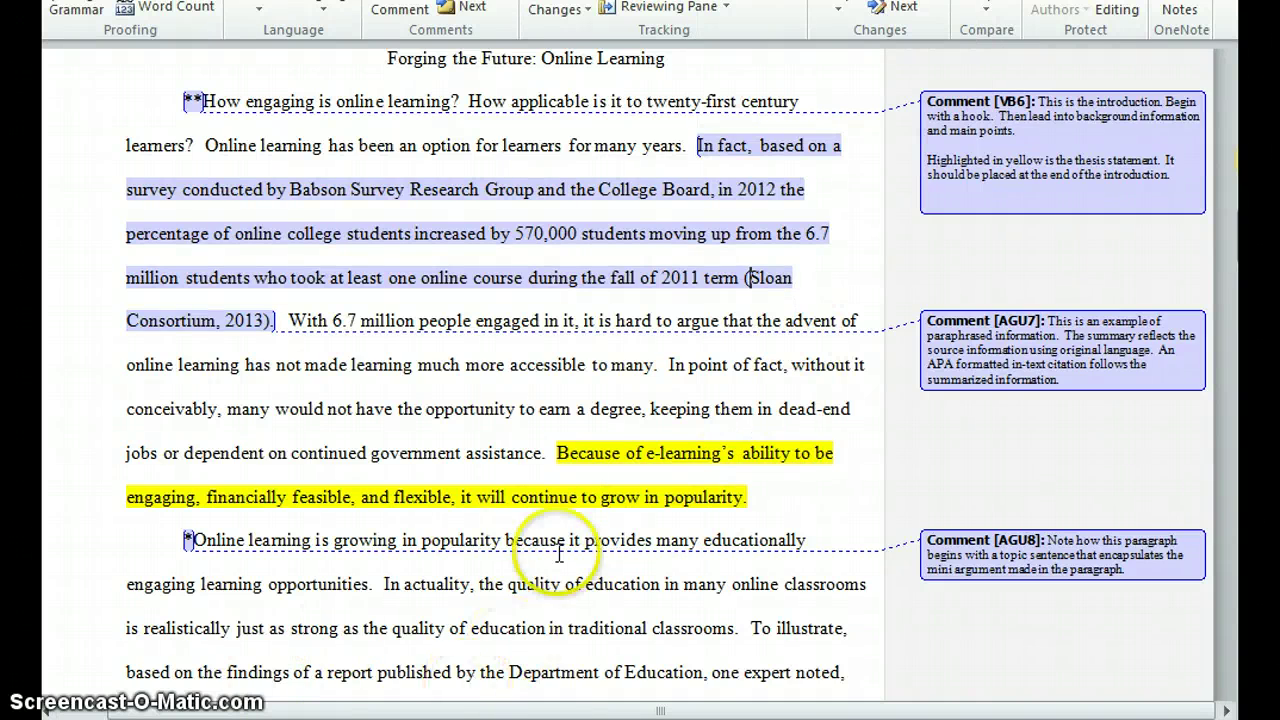
Return to the essay's title page, then switch to the browser window with the APA Reference & Citation Worksheet assignment.
scroll(558, 555, "up", 8)
scroll(558, 514, "up", 12)
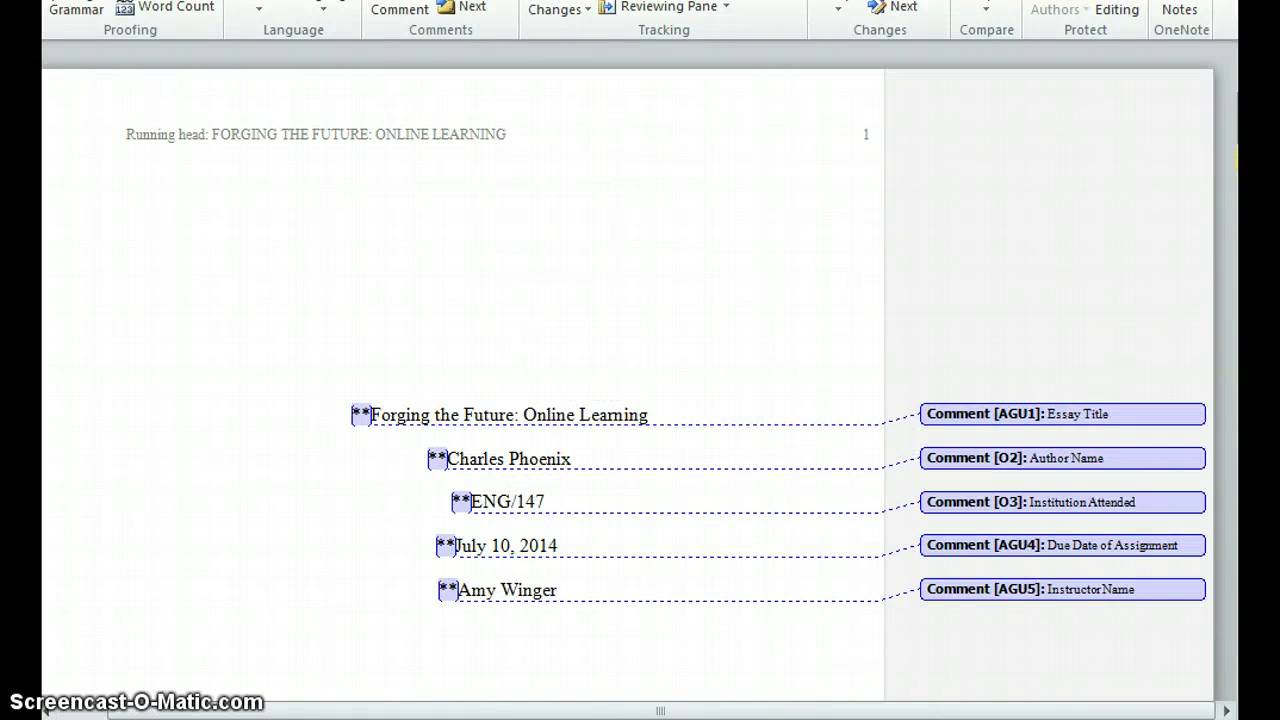
left_click(251, 663)
scroll(585, 500, "down", 1)
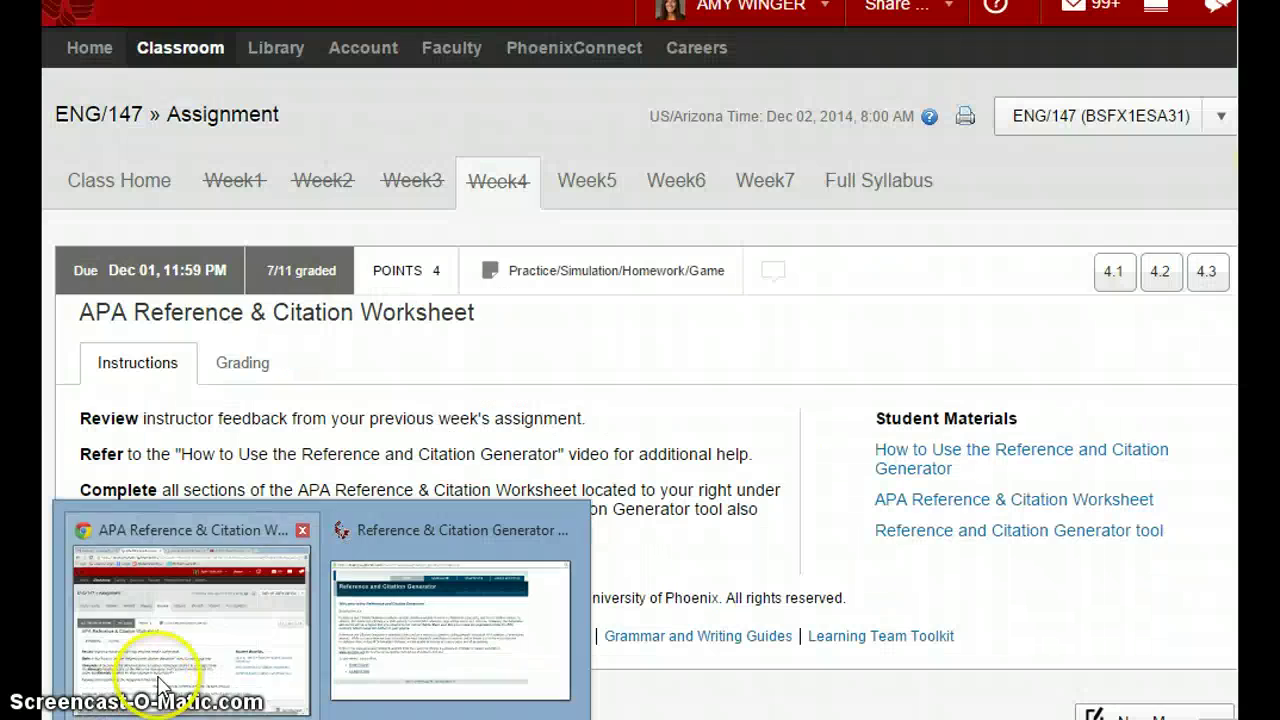
left_click(160, 690)
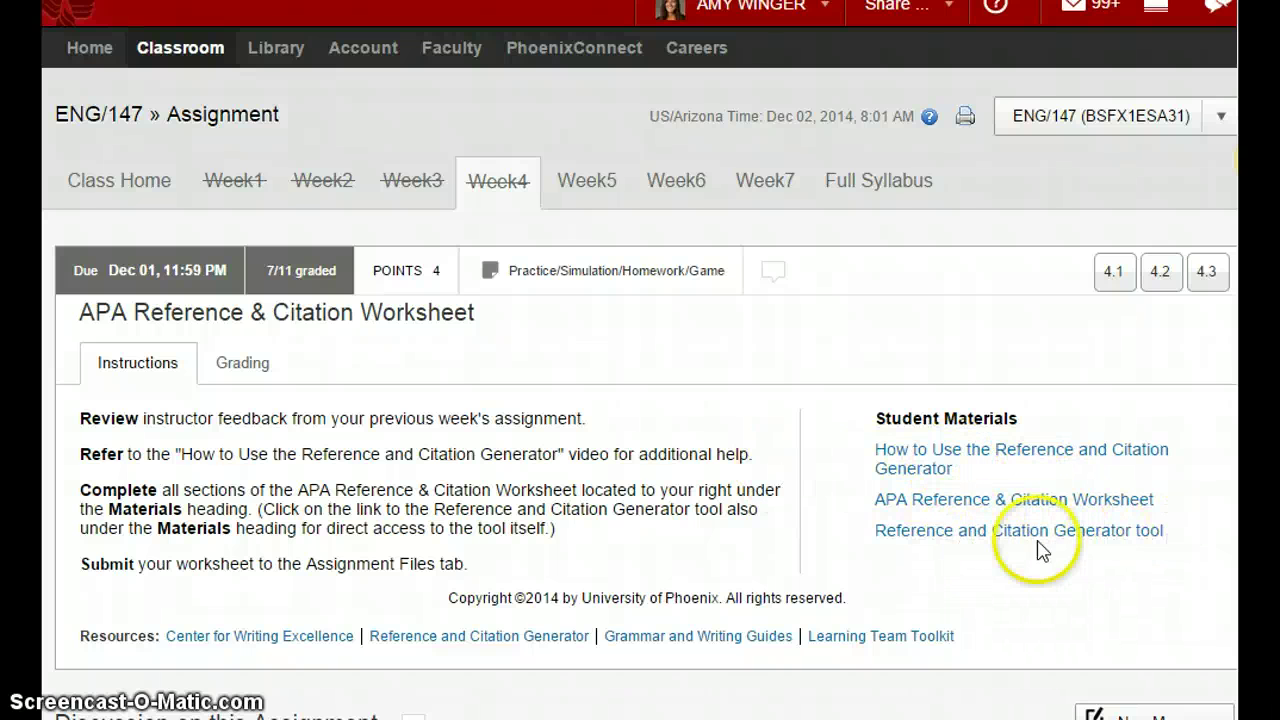
Switch to the Reference and Citation Generator window and open its form for a journal/magazine article.
key("ctrl+Tab")
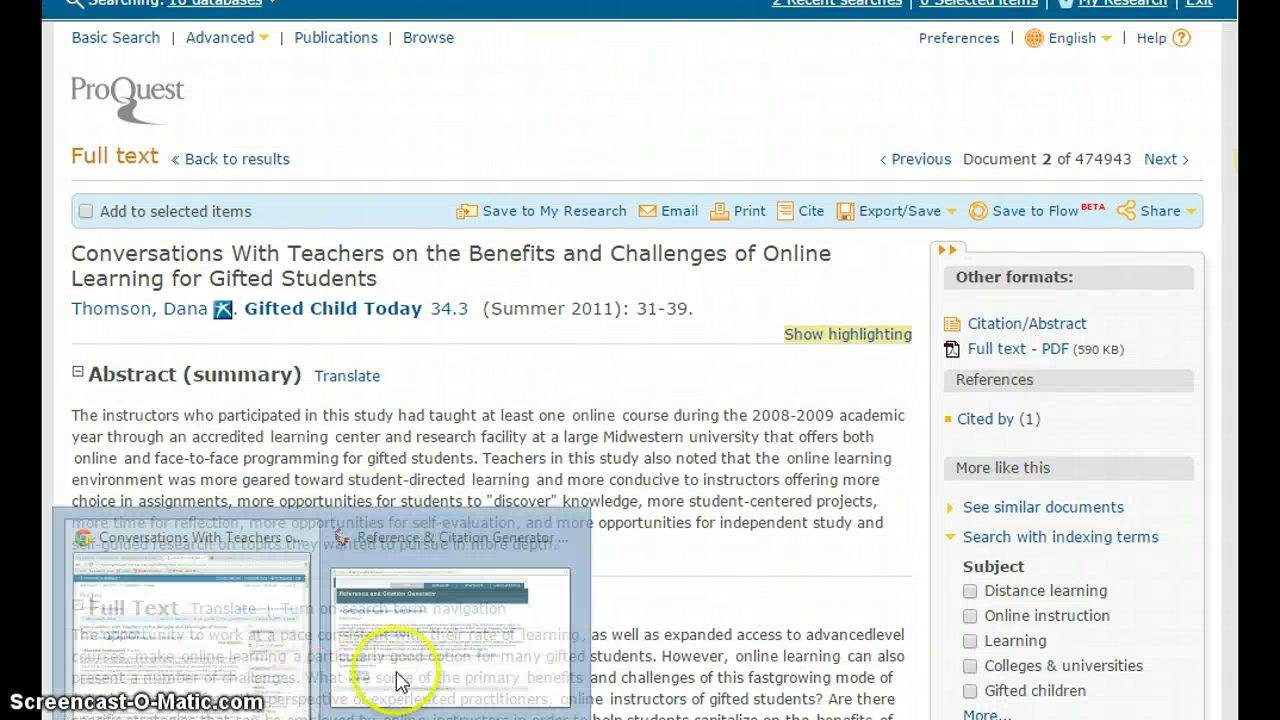
left_click(400, 675)
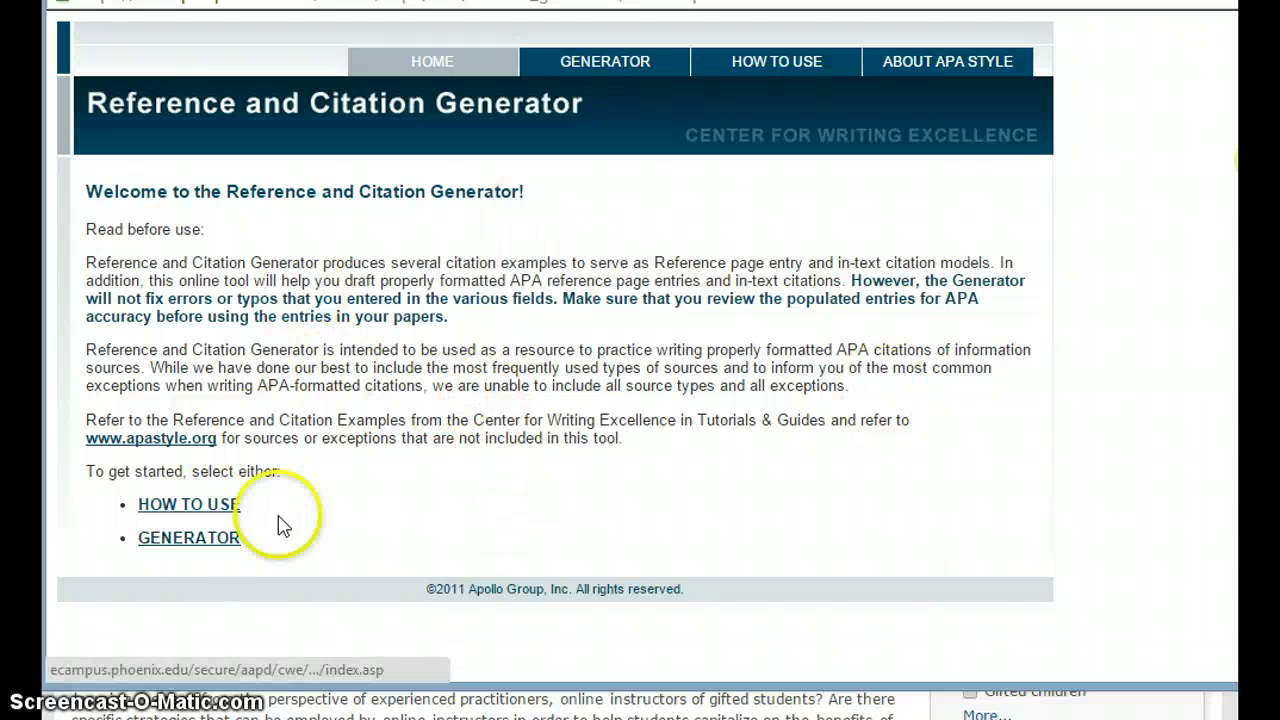
left_click(180, 542)
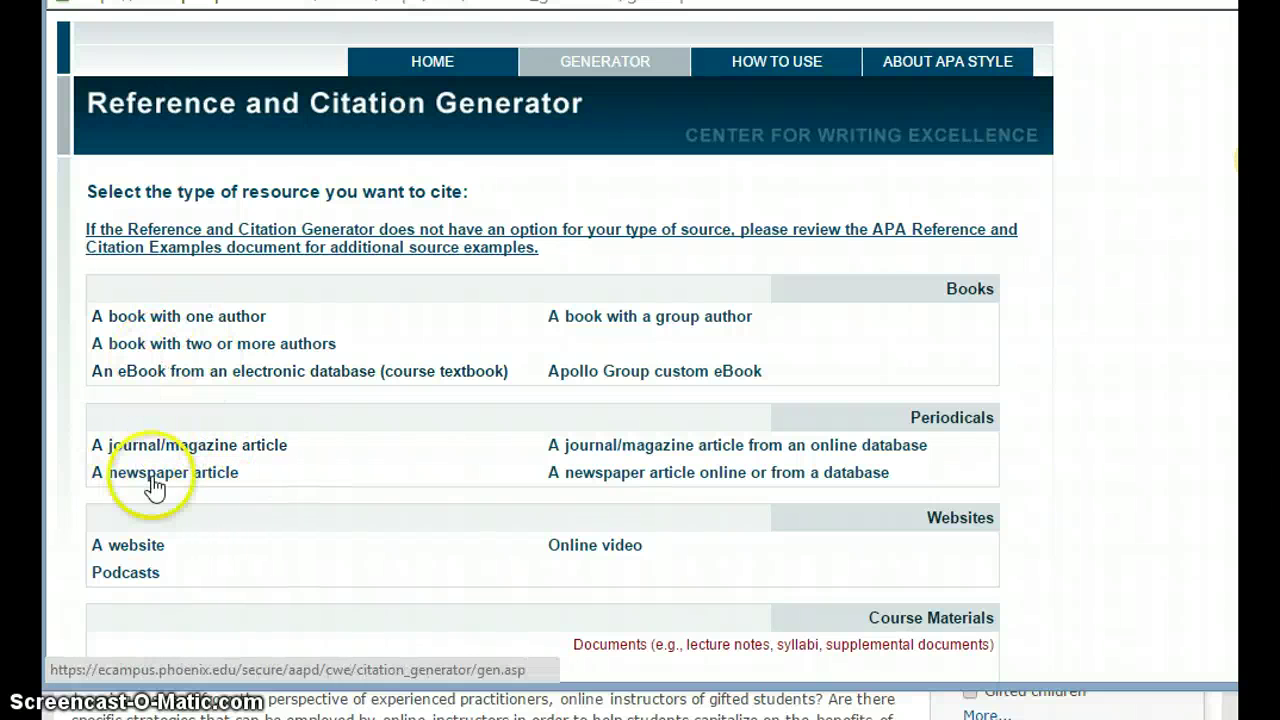
left_click(205, 448)
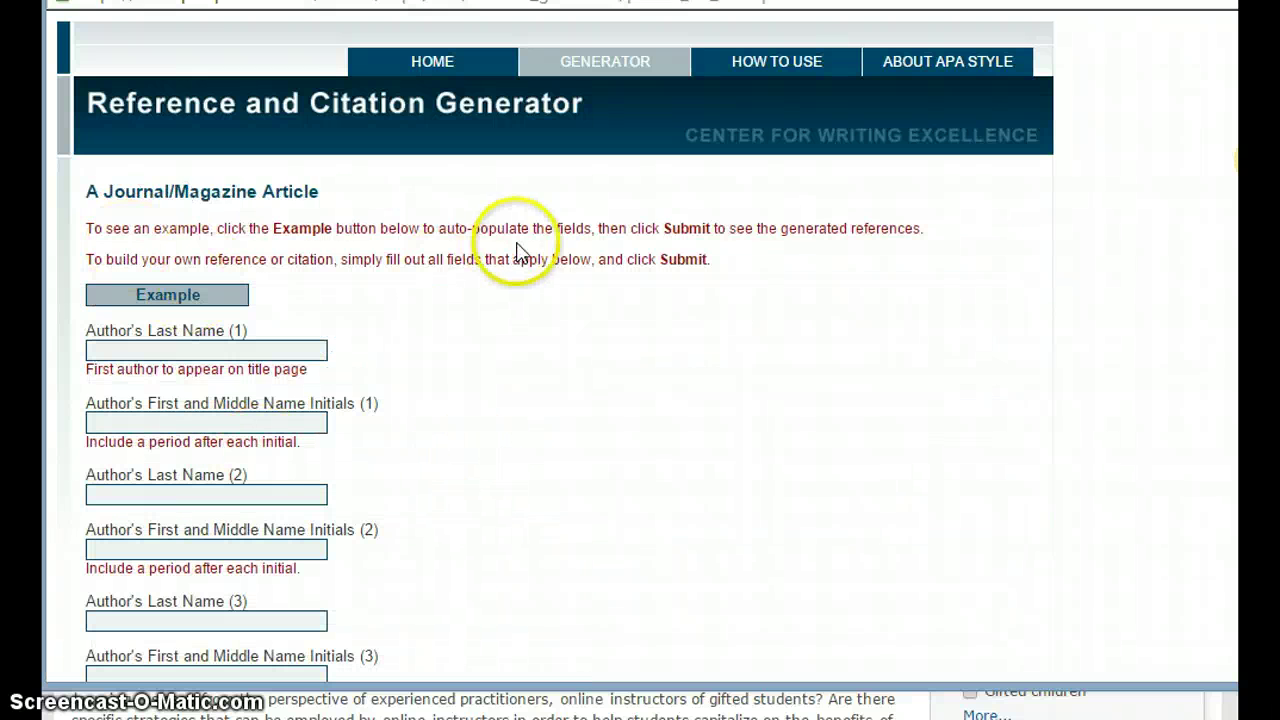
Check the author on the ProQuest article page and enter the first author's last name and first initial in the generator form.
left_click(216, 349)
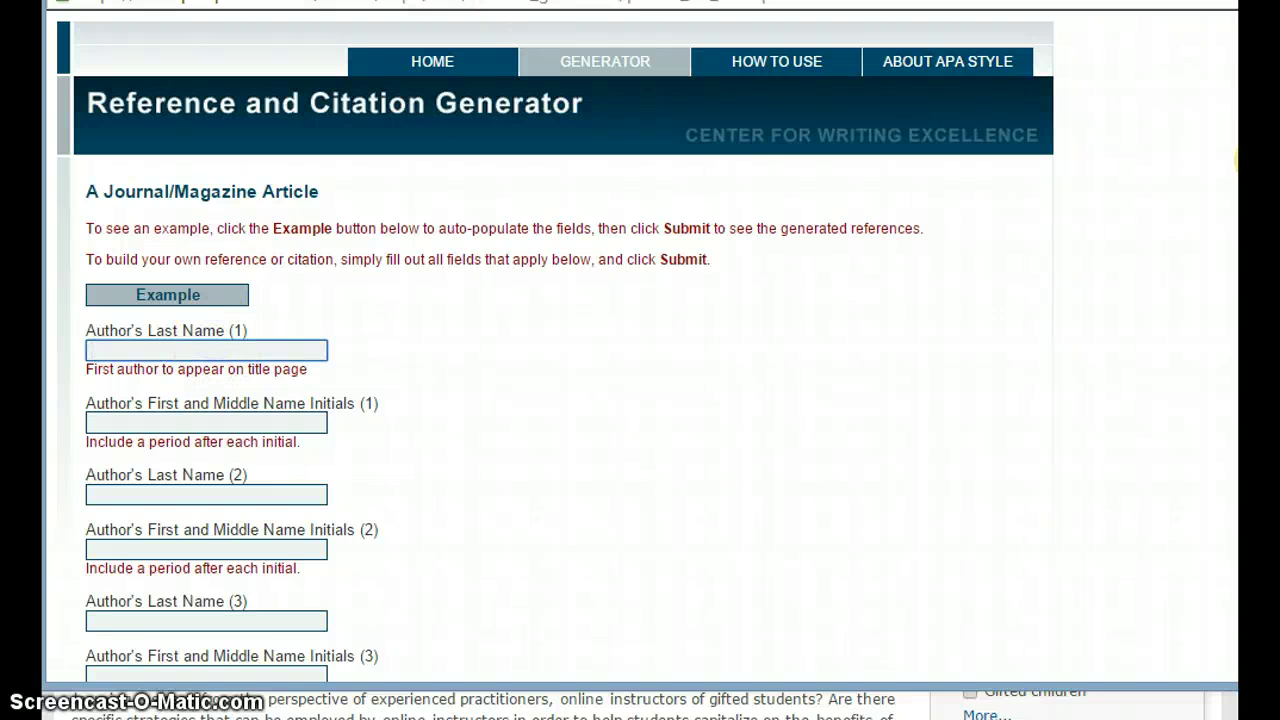
mouse_move(250, 712)
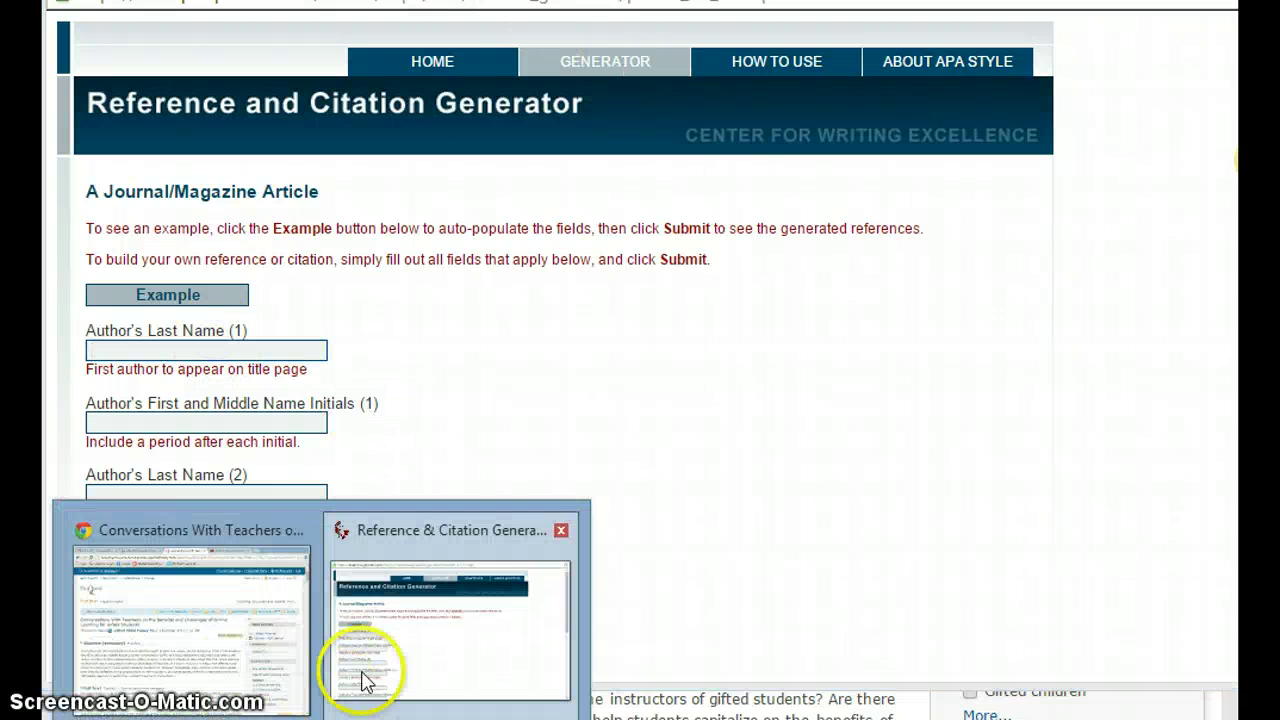
left_click(229, 660)
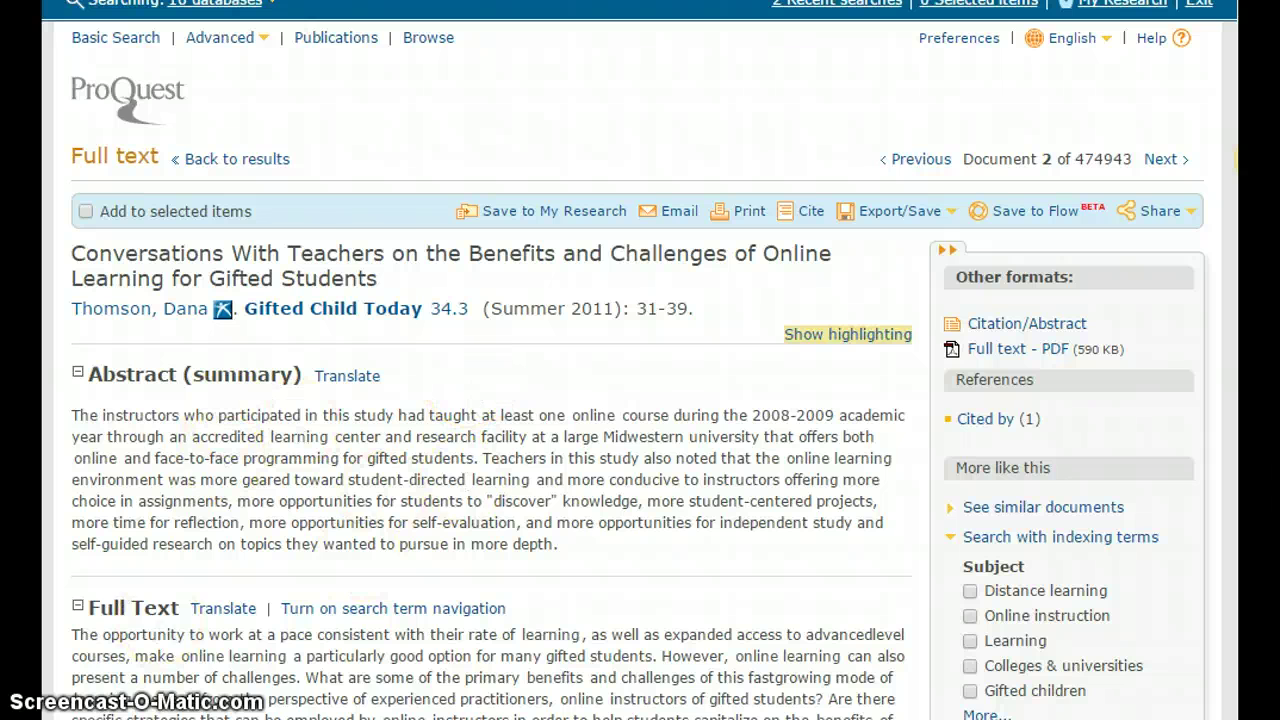
left_click(414, 651)
left_click(126, 350)
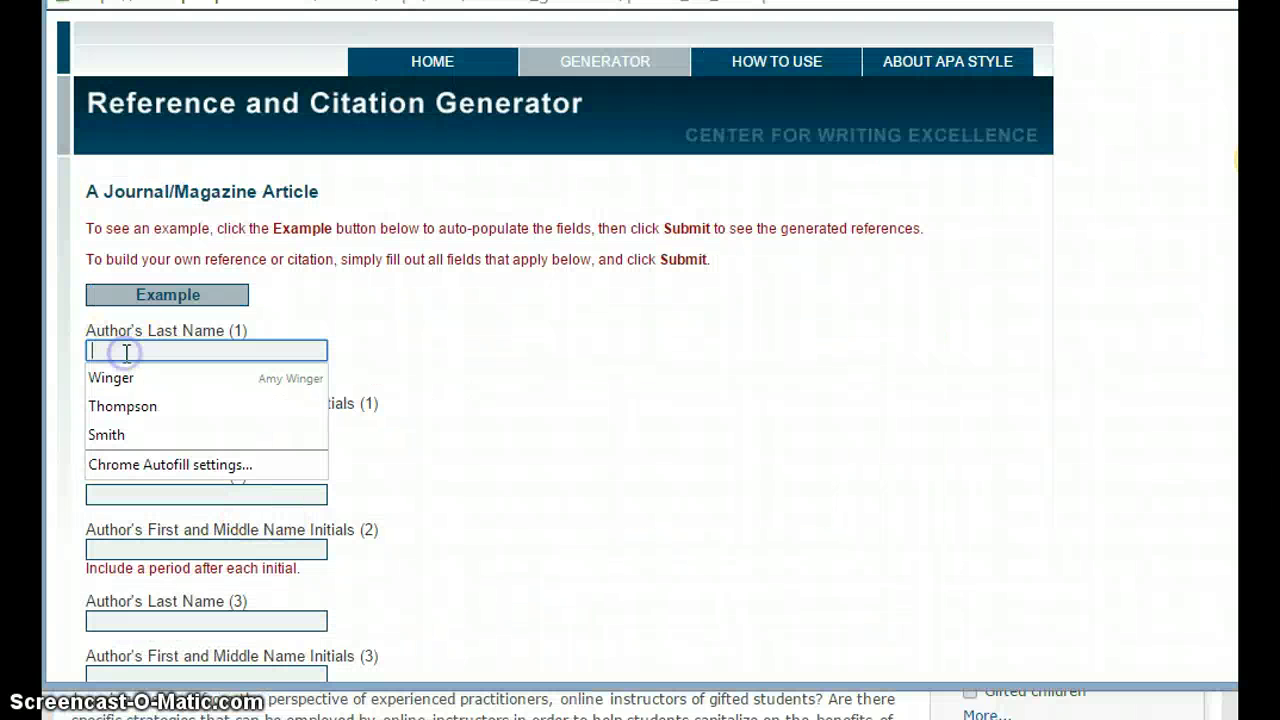
type("Thompson")
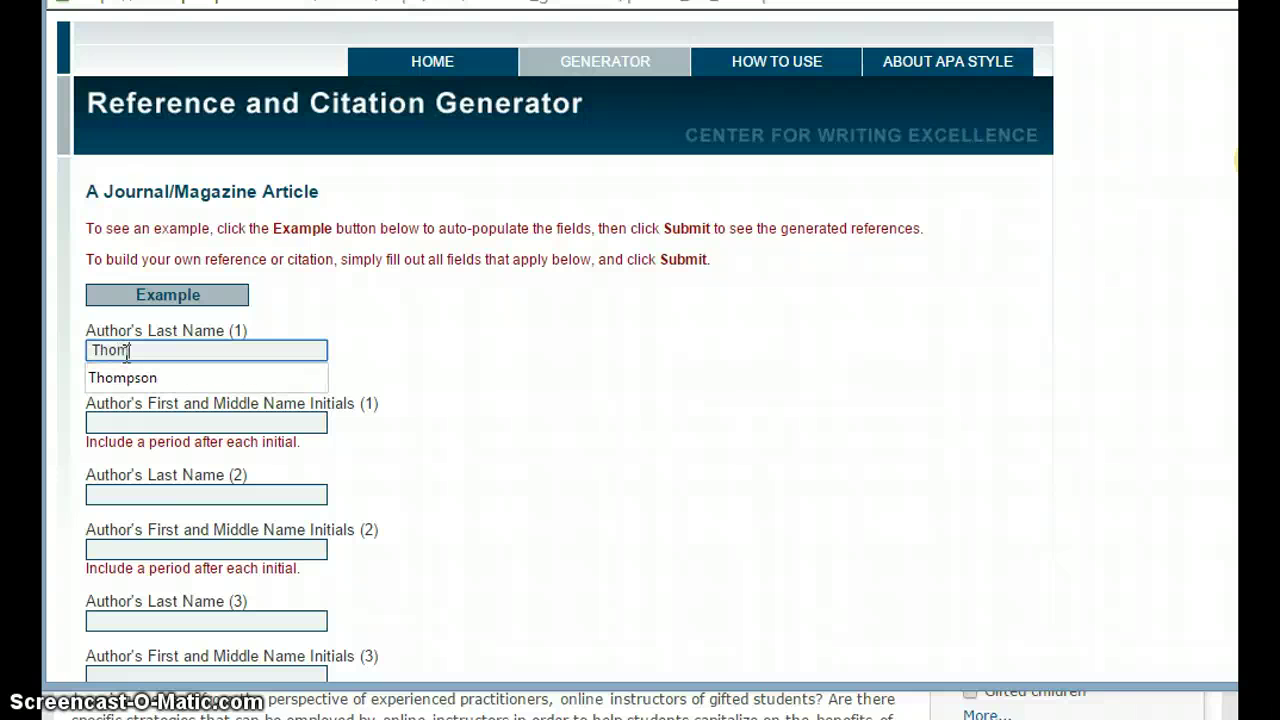
left_click(118, 424)
type("D")
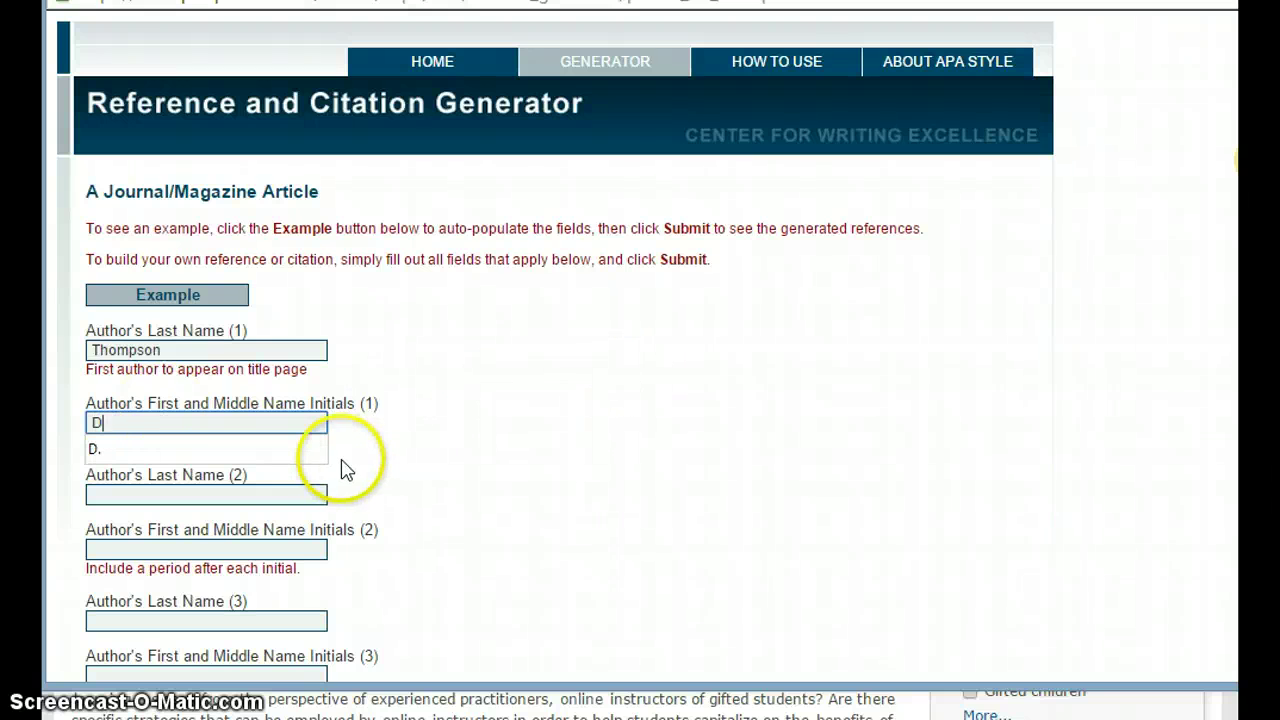
left_click(286, 494)
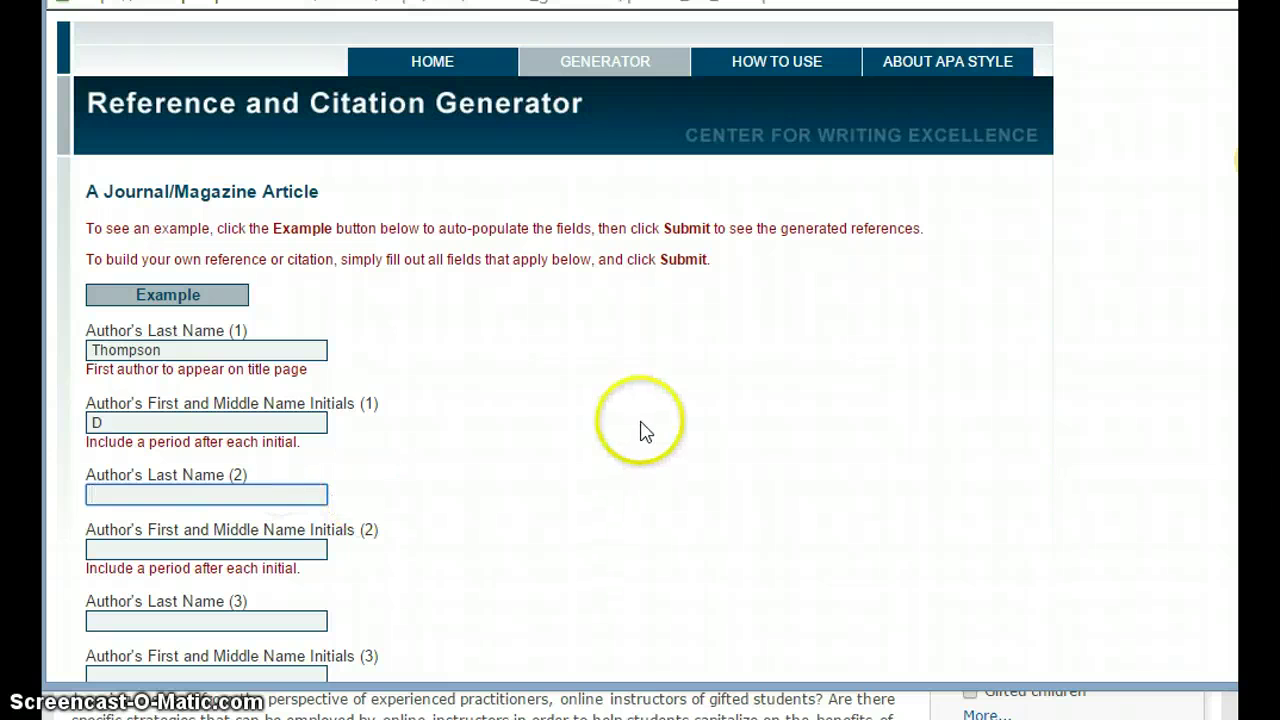
Check the article's date in ProQuest and set the year of publication to 2011 and the season to Summer.
scroll(360, 450, "down", 2)
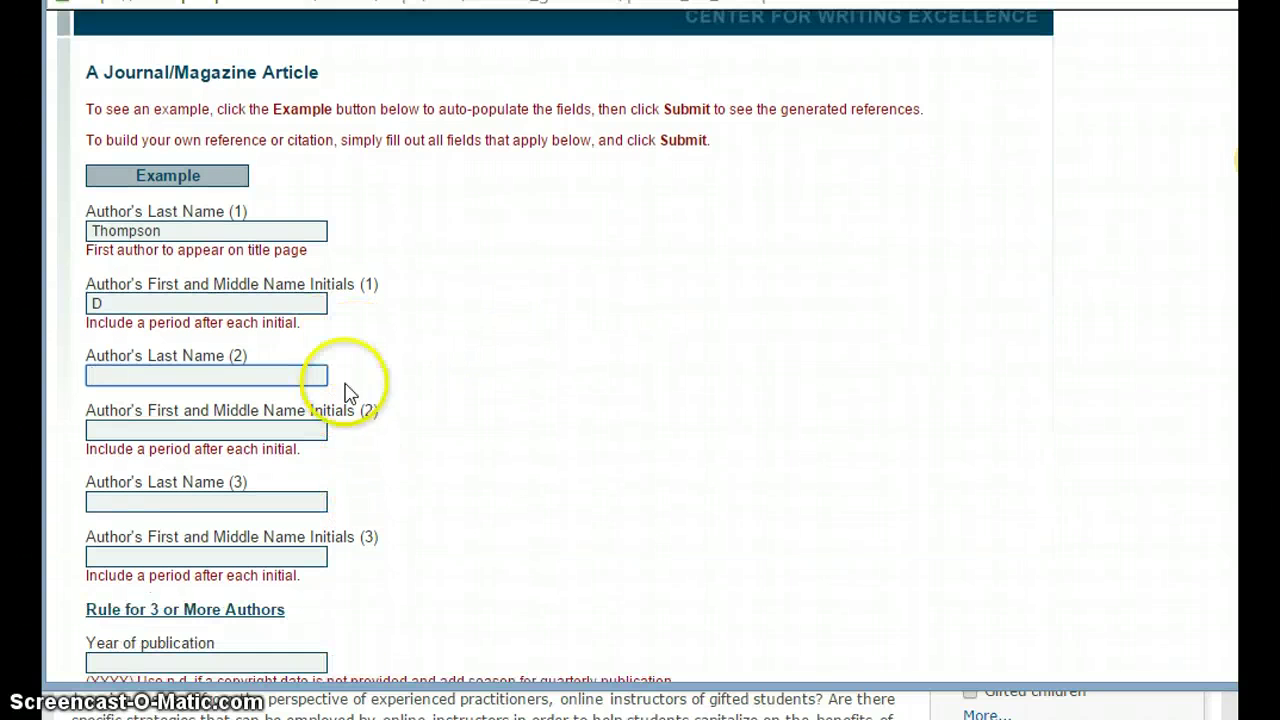
left_click(240, 542)
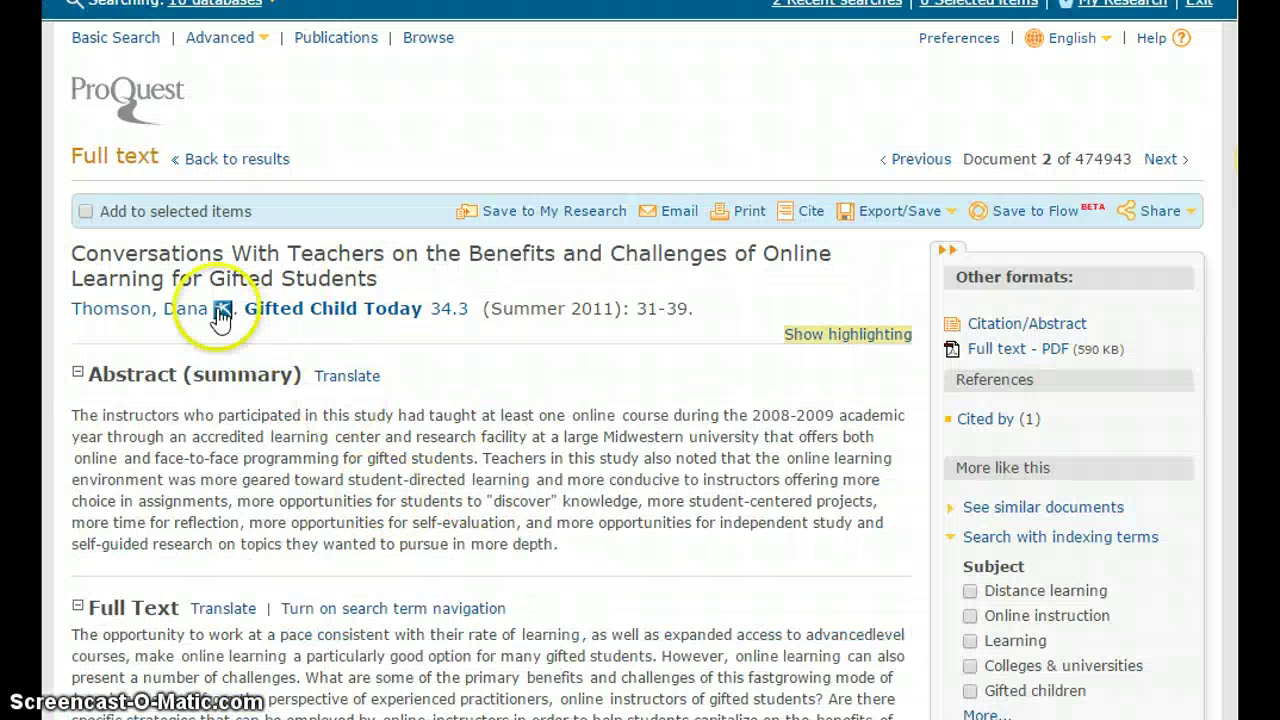
left_click(222, 309)
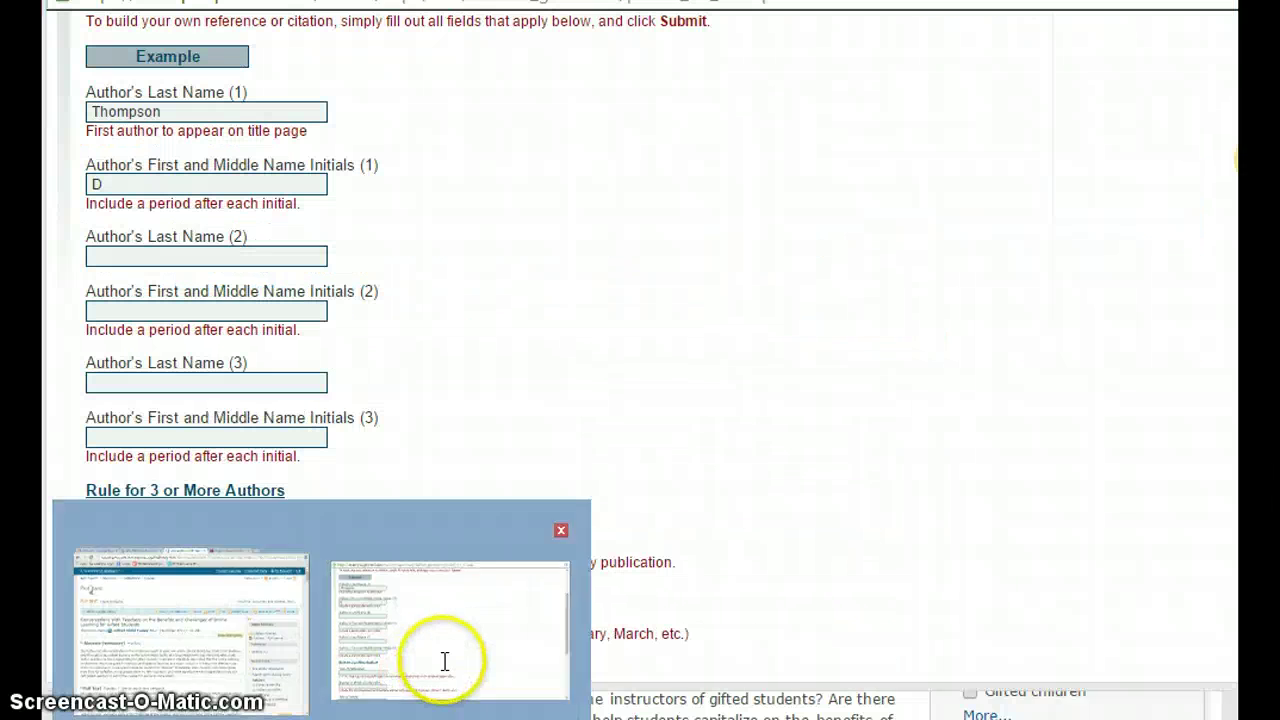
left_click(444, 662)
left_click(102, 543)
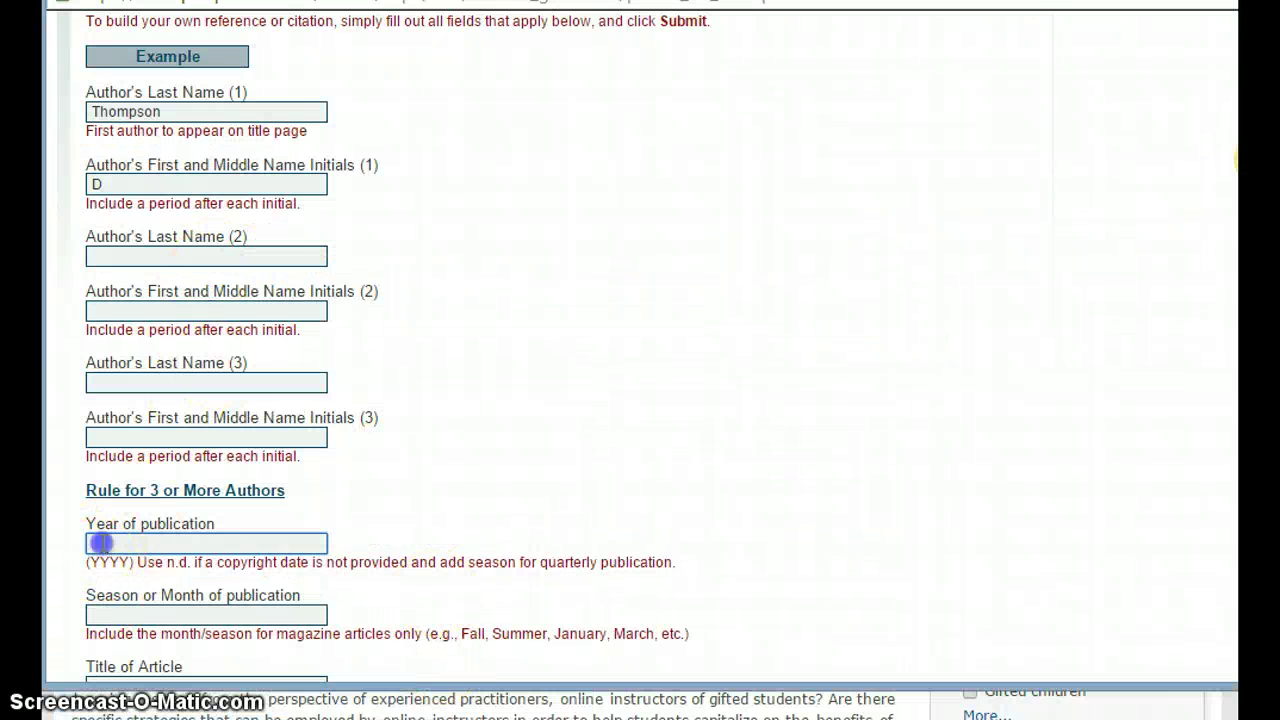
type("2011")
left_click(829, 194)
left_click(831, 391)
scroll(840, 462, "down", 2)
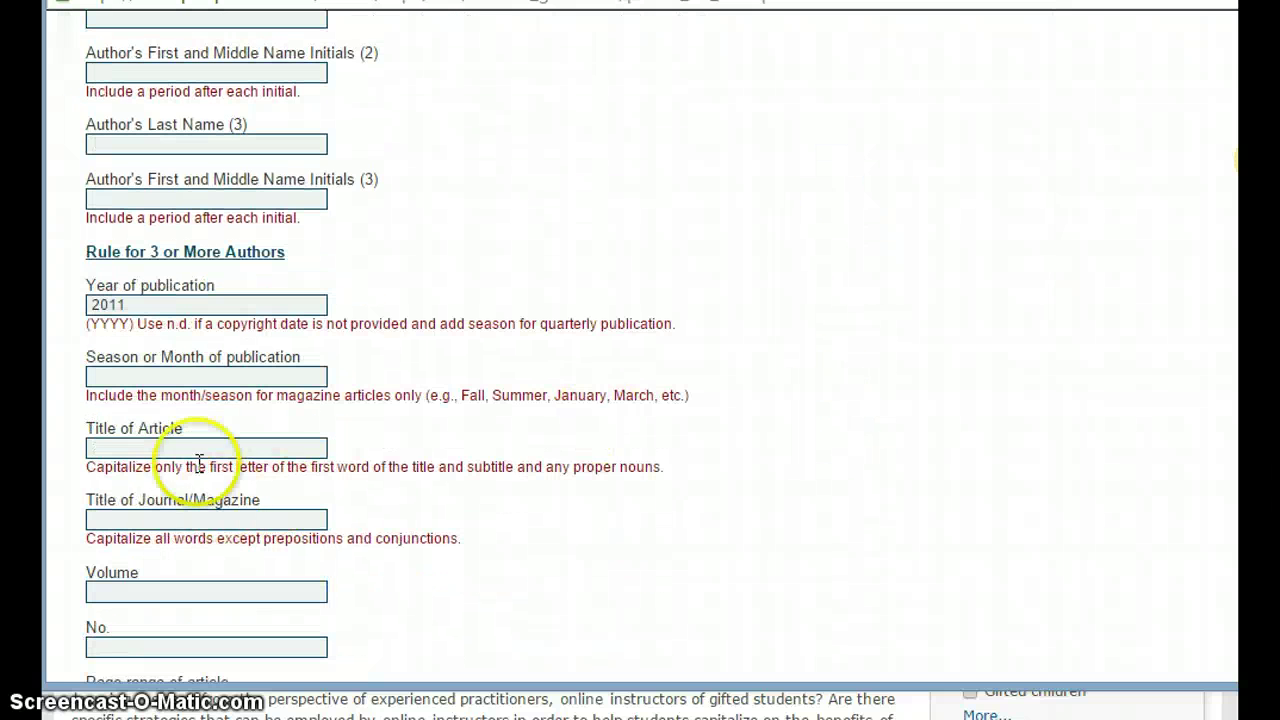
left_click(157, 381)
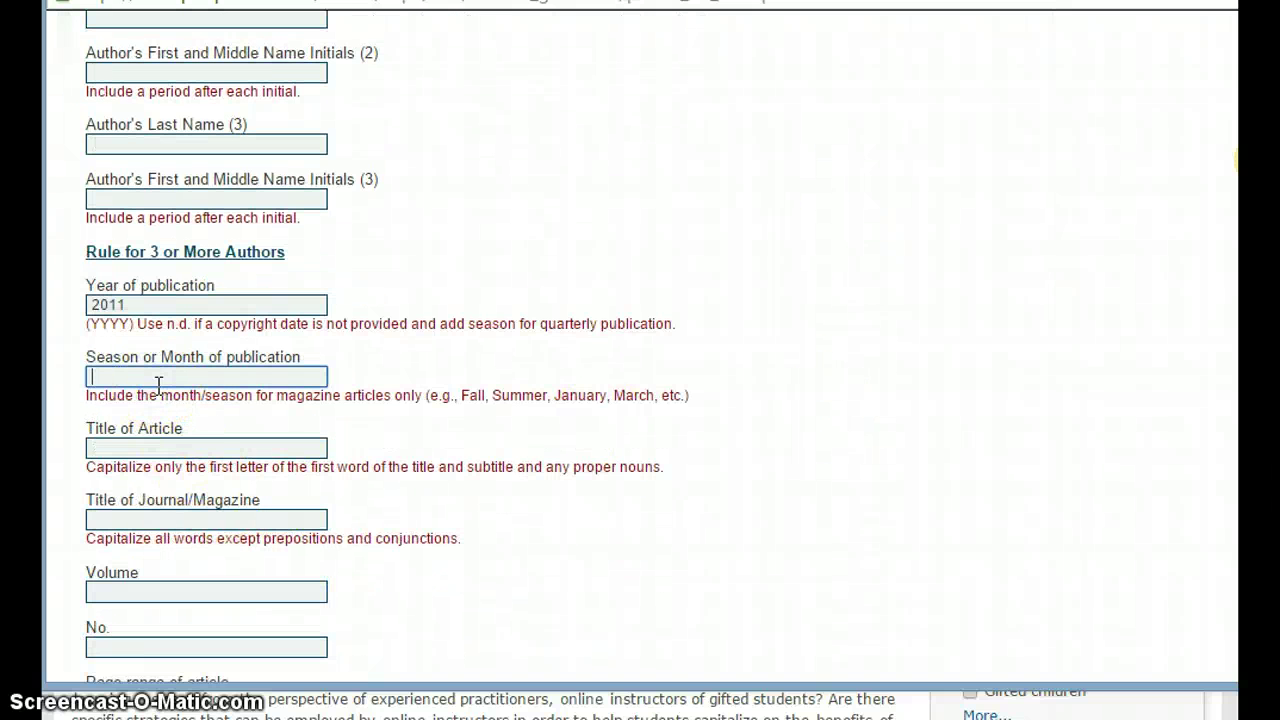
type("Summer")
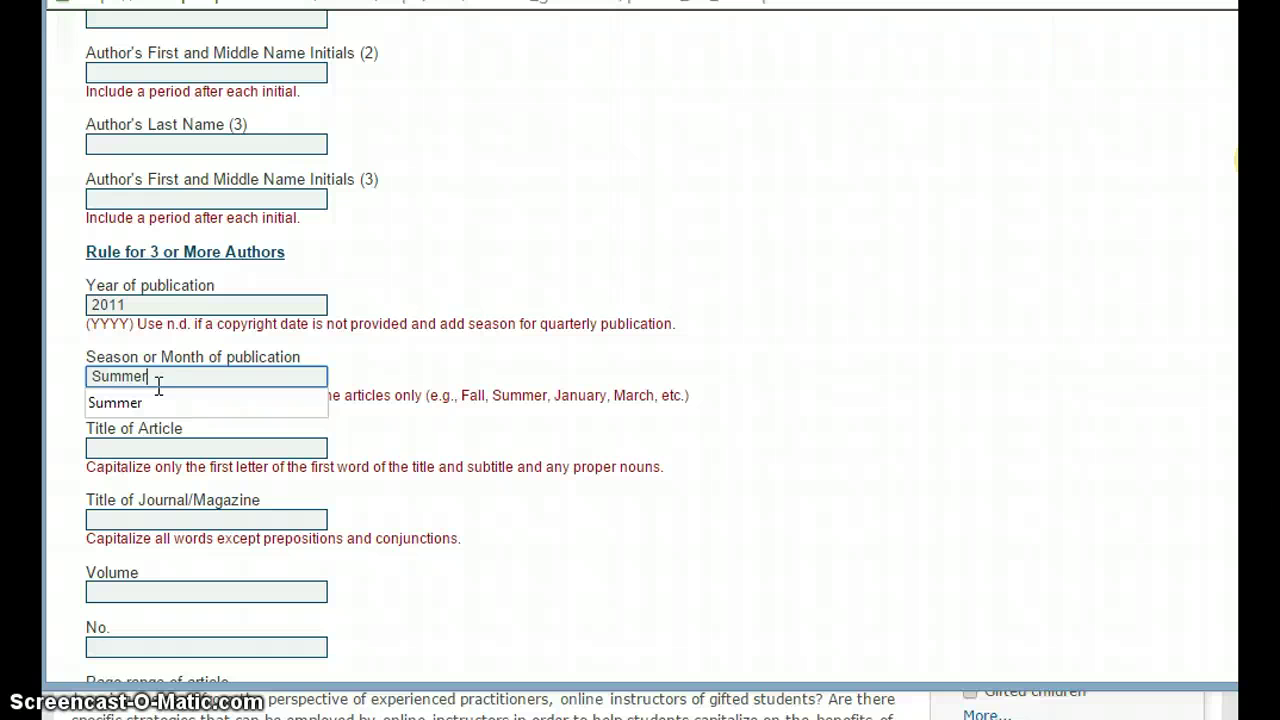
Copy the full article title from the ProQuest page into the form's Title of Article field.
left_click(128, 449)
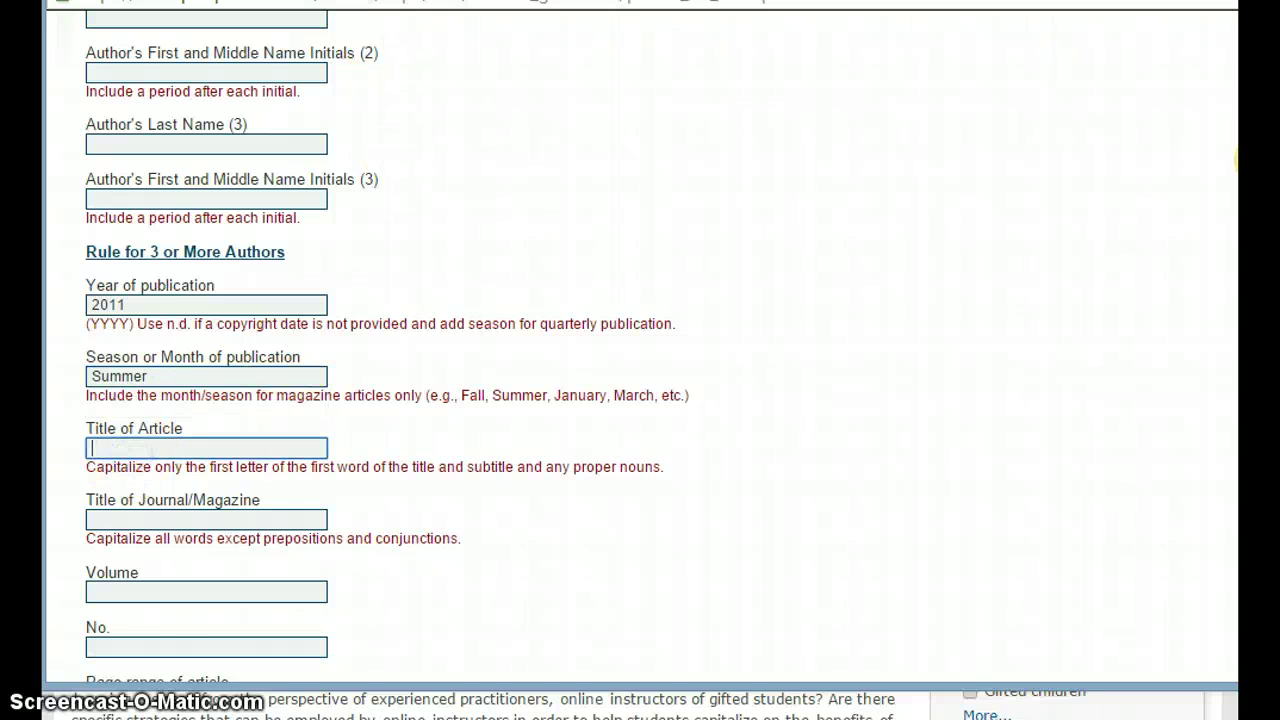
key("alt+Tab")
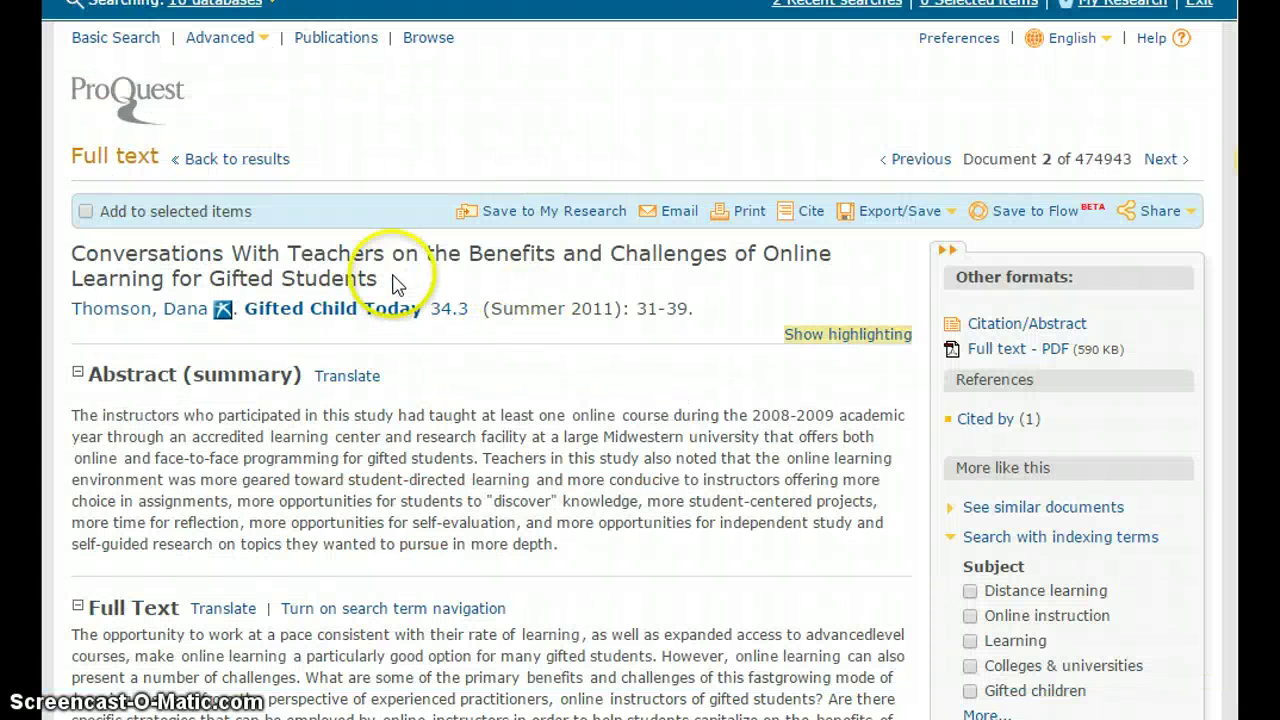
left_click_drag(395, 284, 85, 249)
key("ctrl+c")
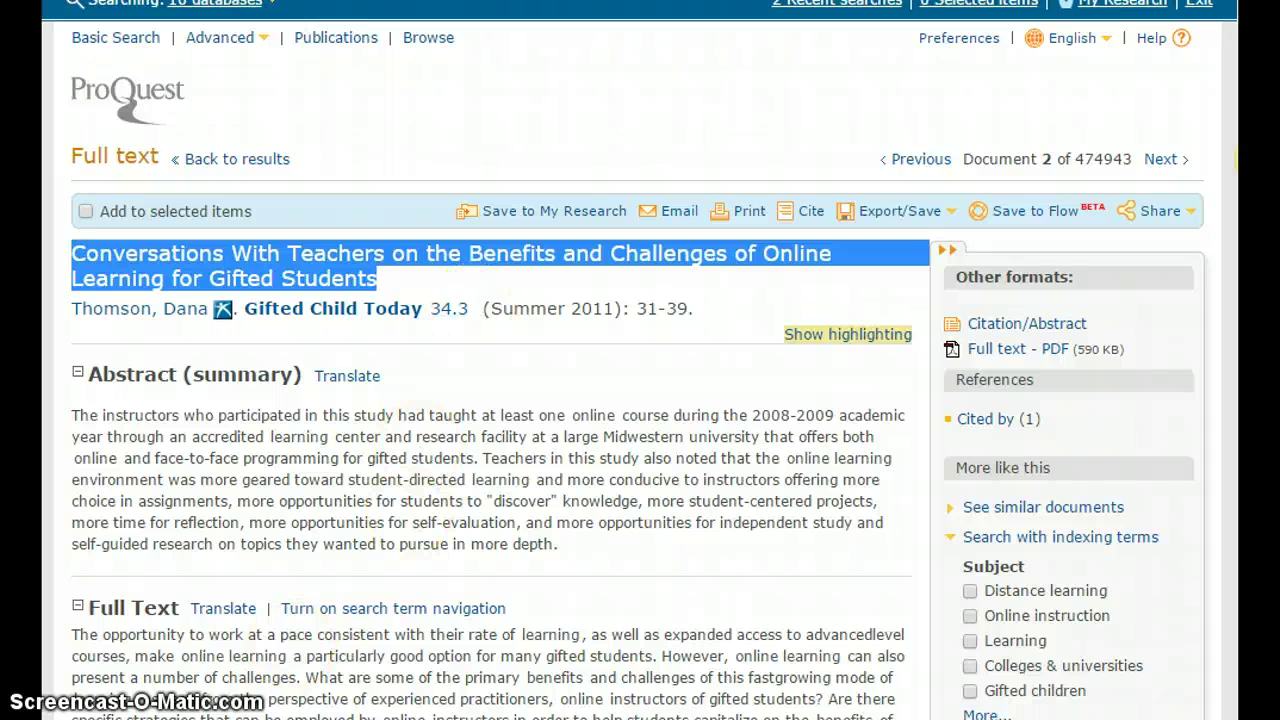
left_click(471, 651)
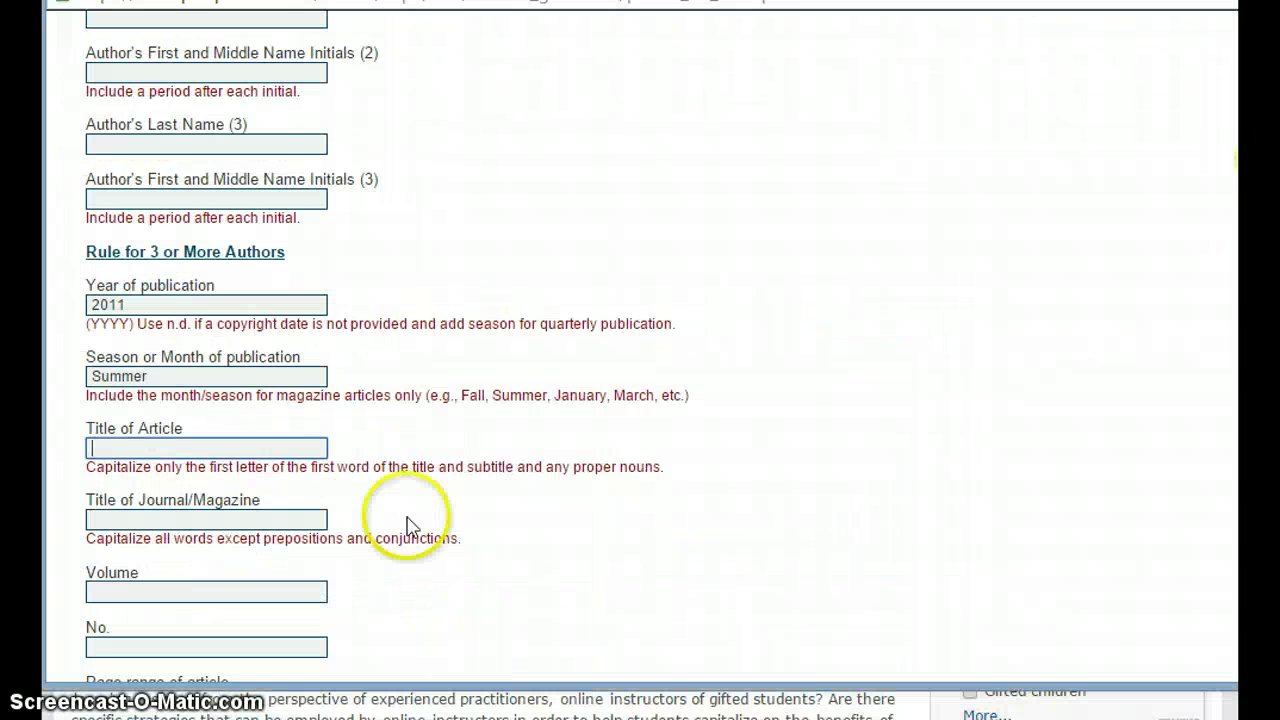
left_click(156, 450)
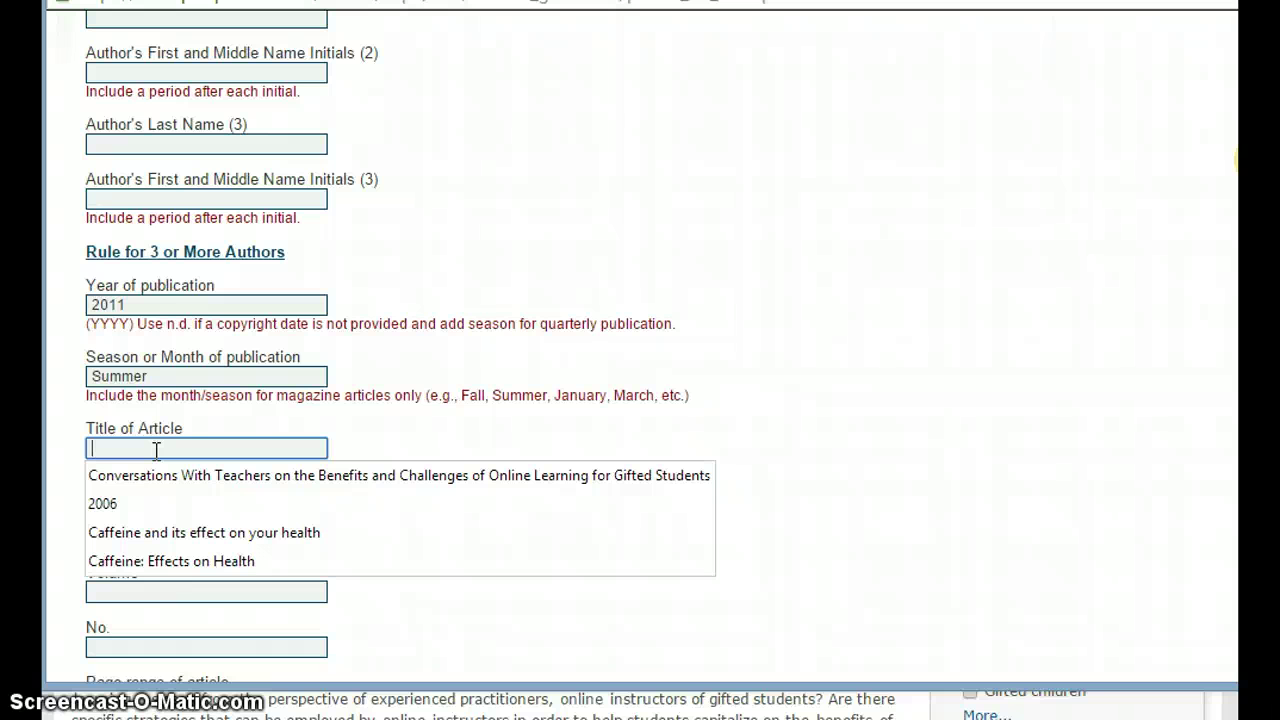
key("ctrl+v")
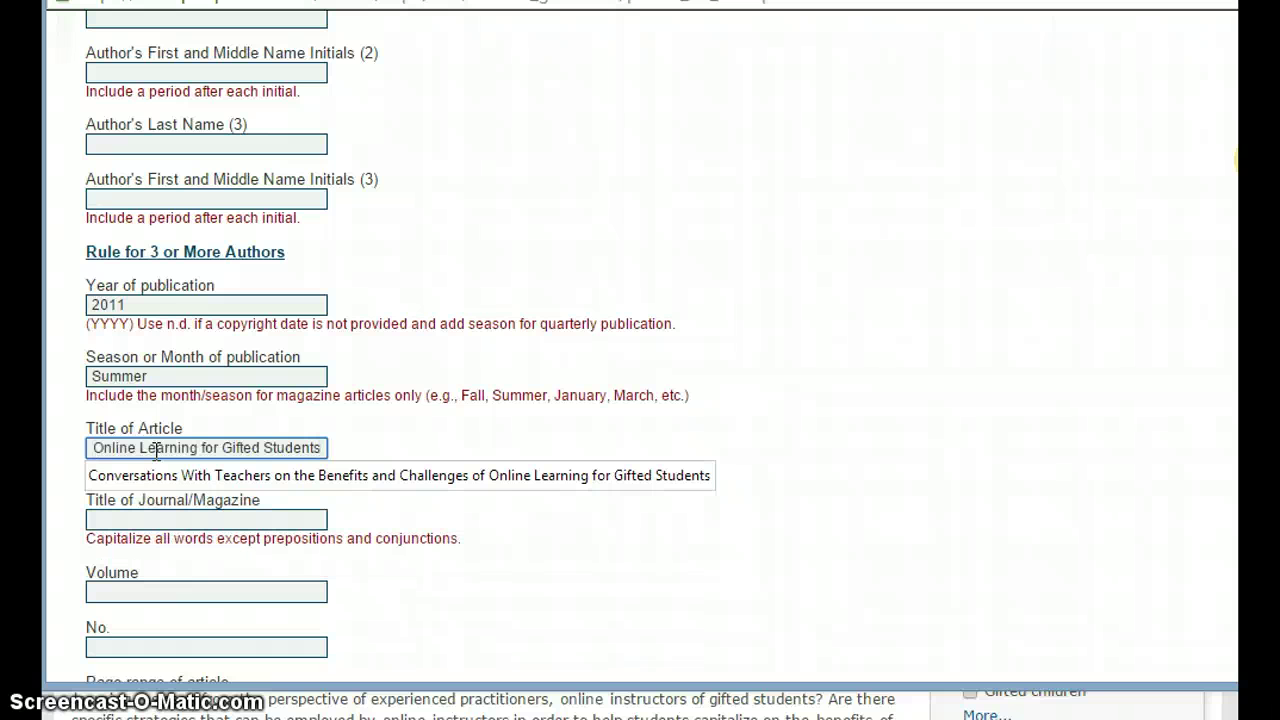
left_click(868, 443)
Check the journal name on the ProQuest page and enter Gifted Child Today as the title of the journal.
left_click(211, 520)
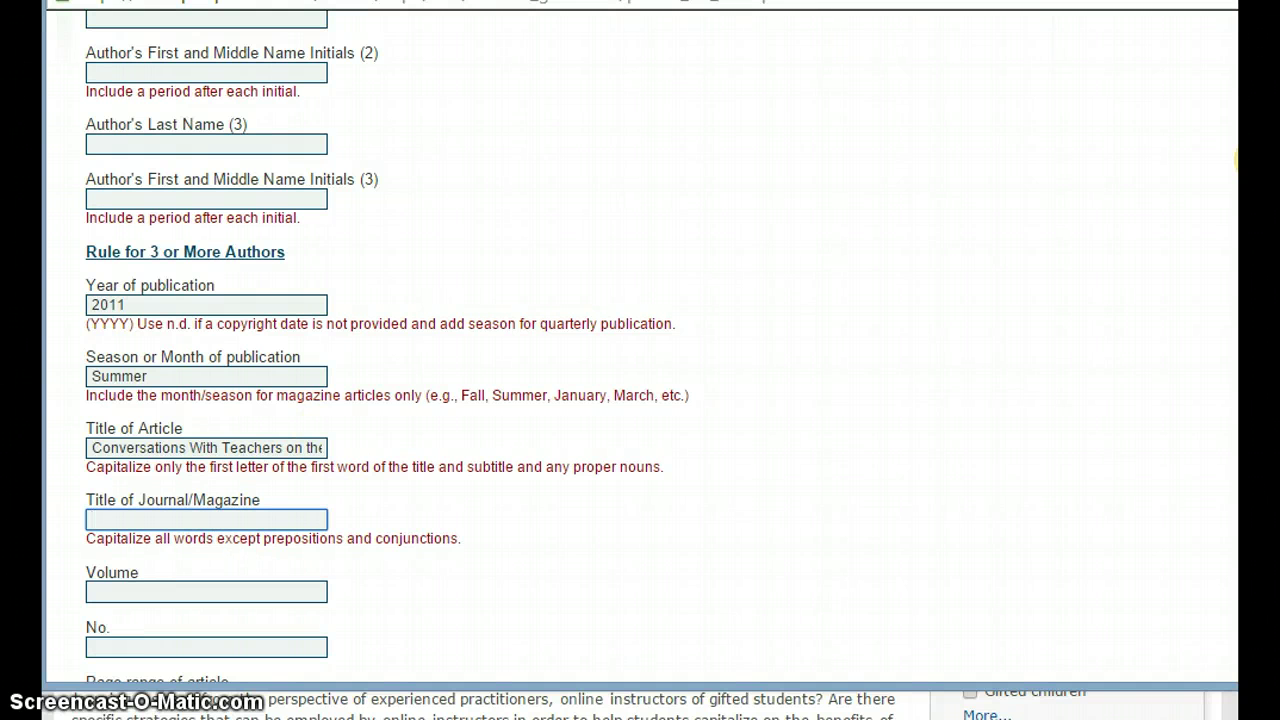
key("alt+Tab")
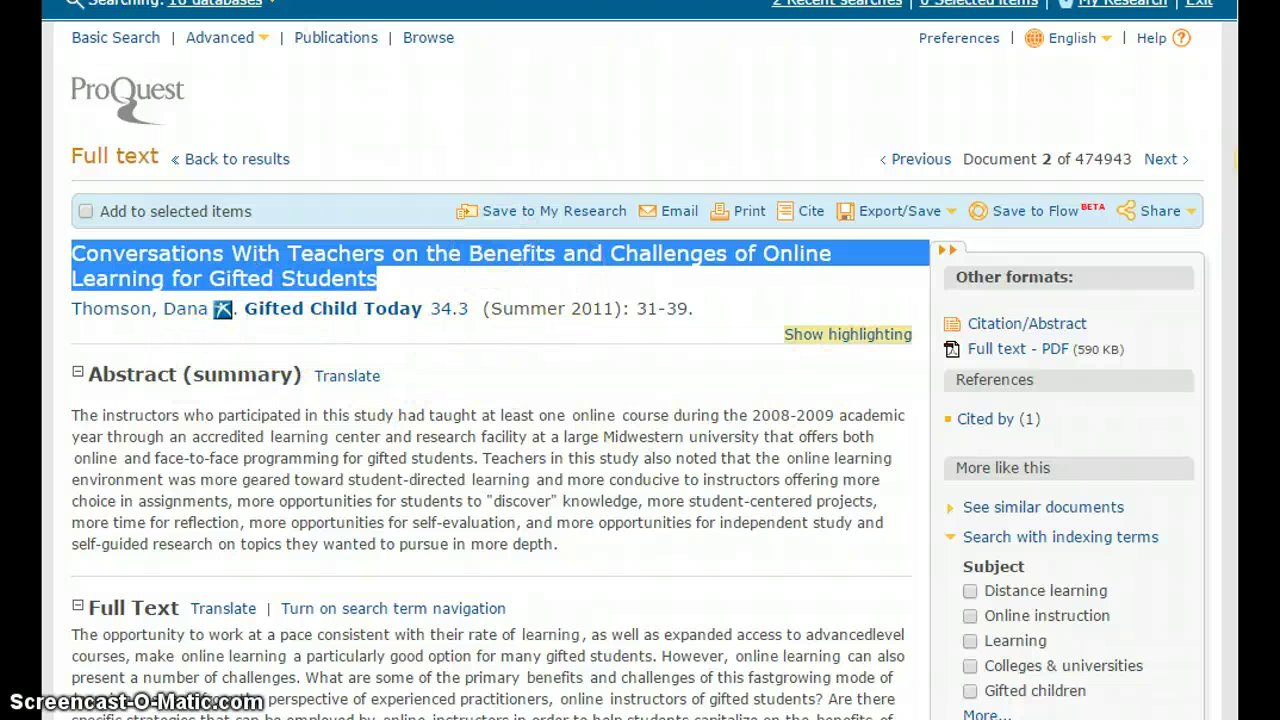
left_click(471, 643)
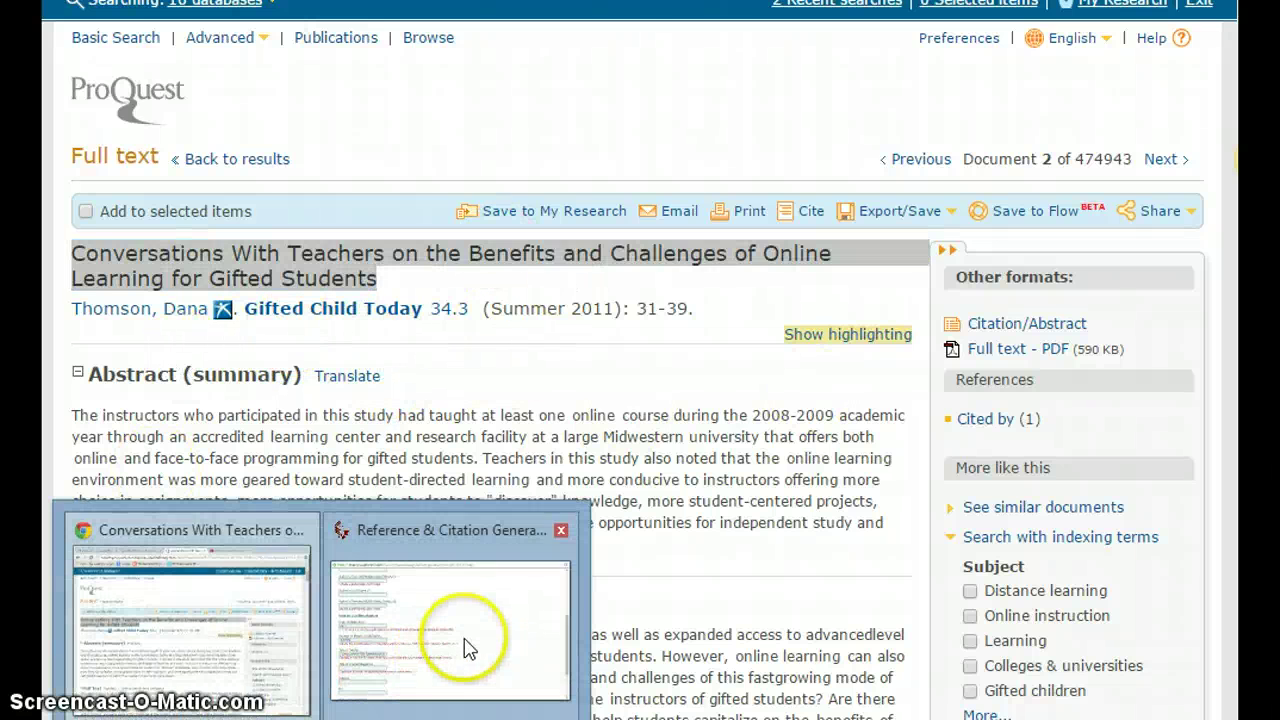
left_click(140, 524)
type("Gifted C")
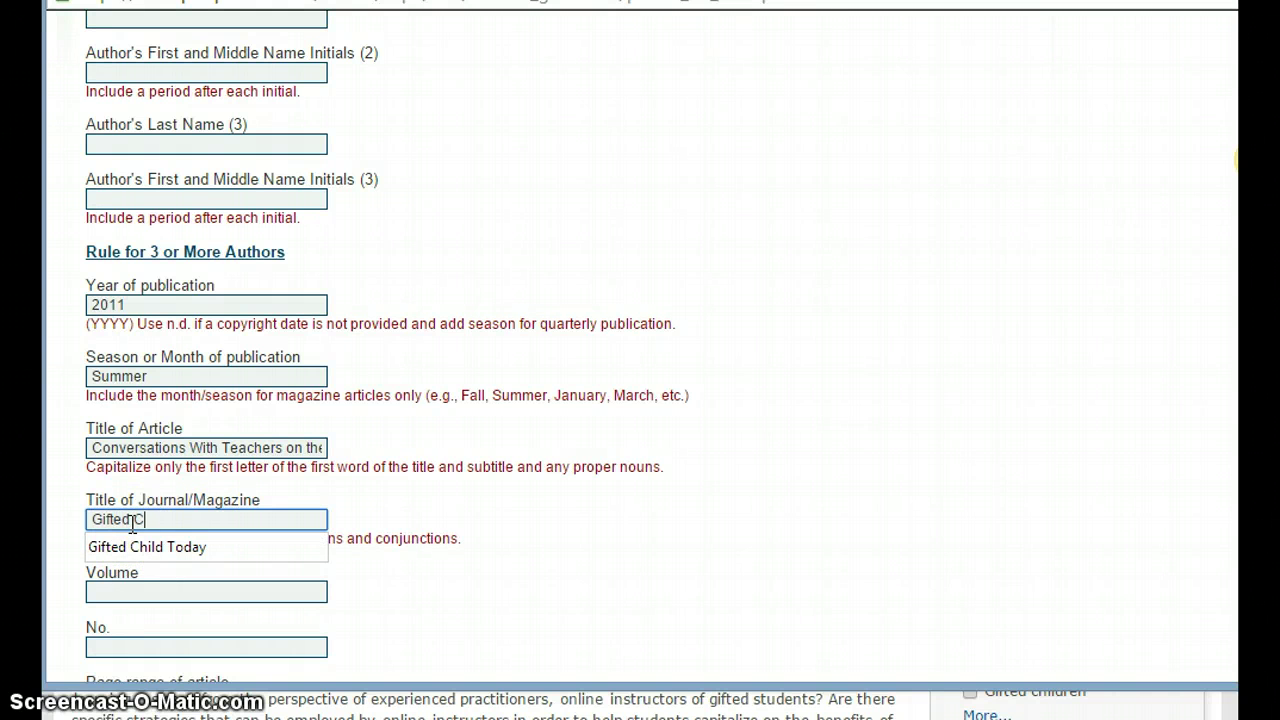
Check the issue details on the ProQuest page and set the volume to 34 and the number to 3.
left_click(143, 589)
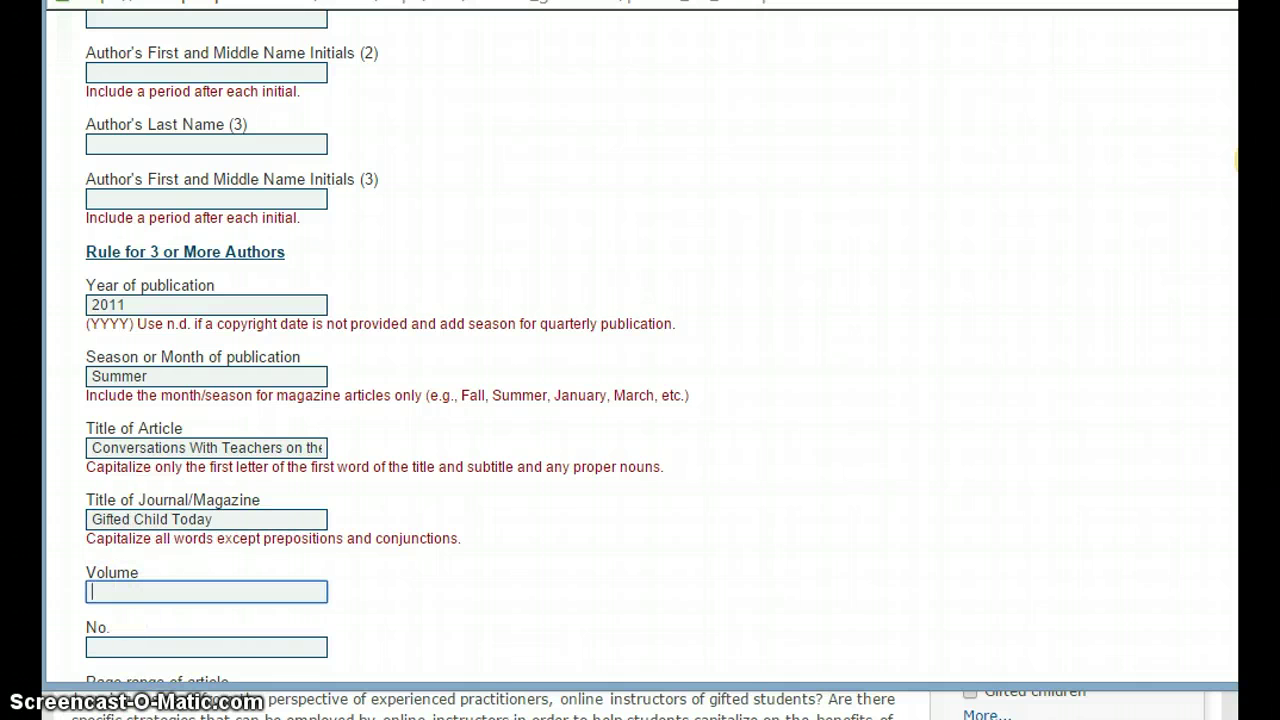
key("alt+Tab")
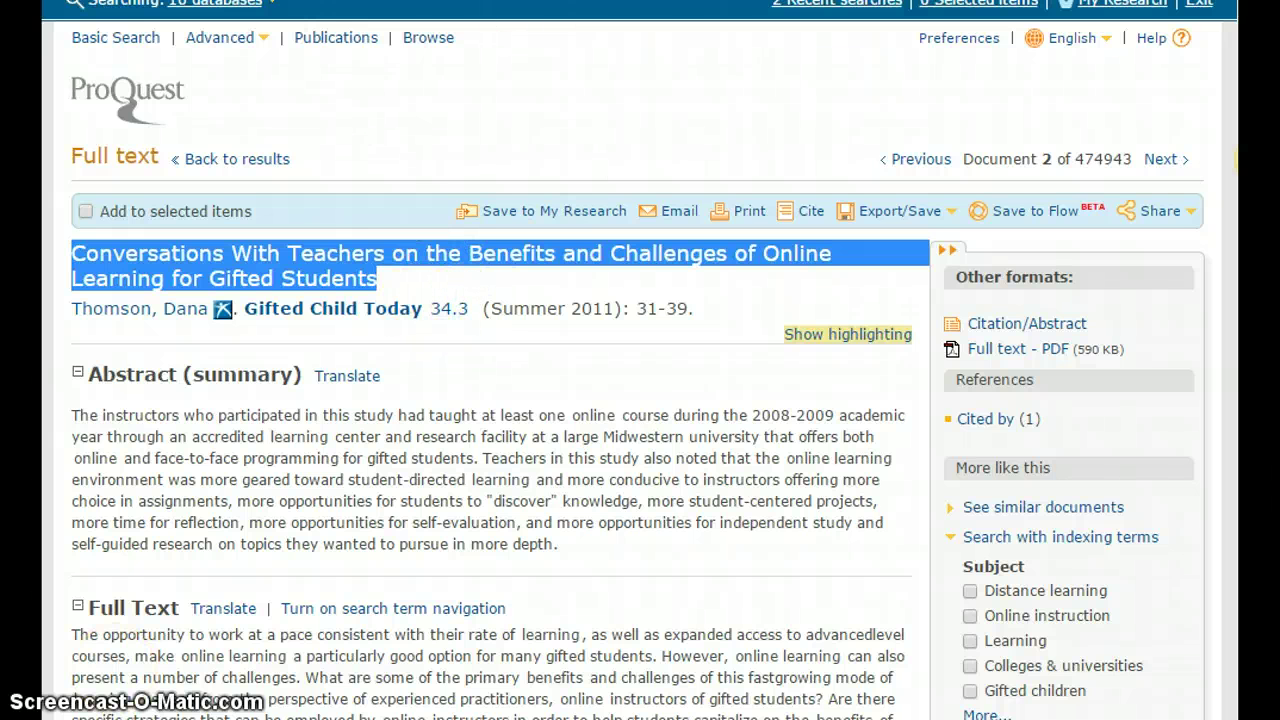
key("alt+Tab")
left_click(103, 596)
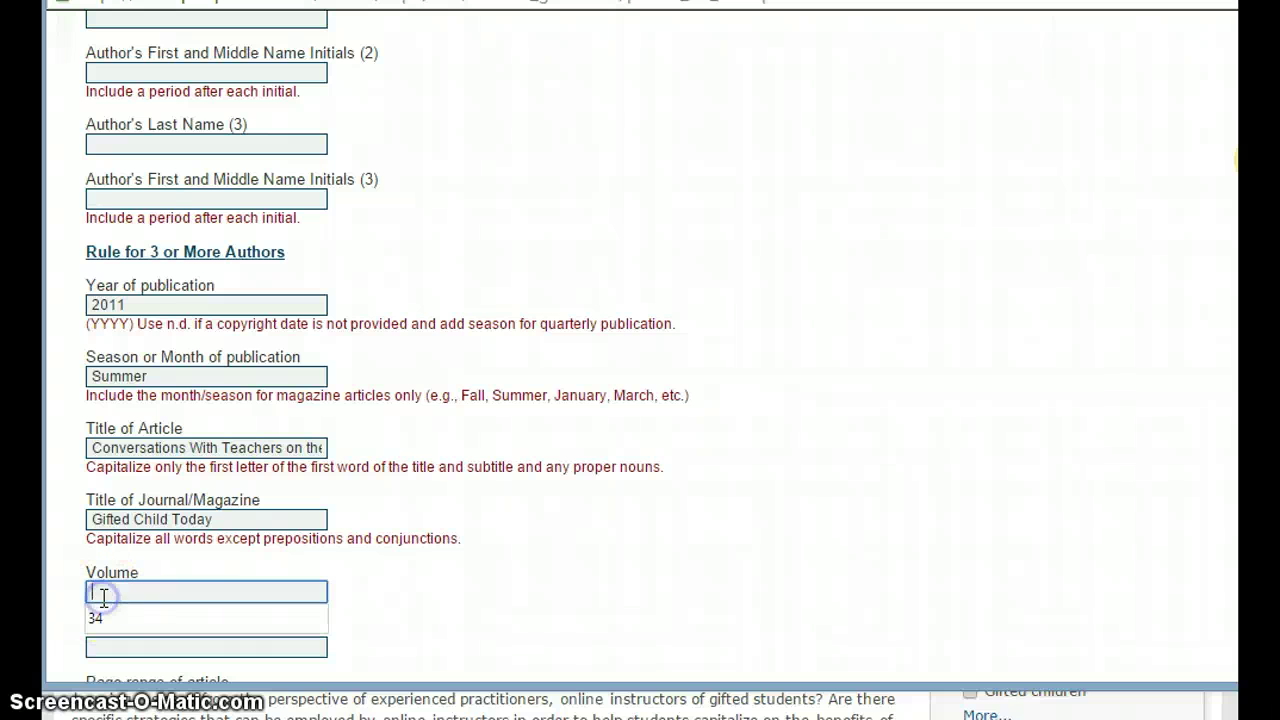
type("34")
left_click(105, 650)
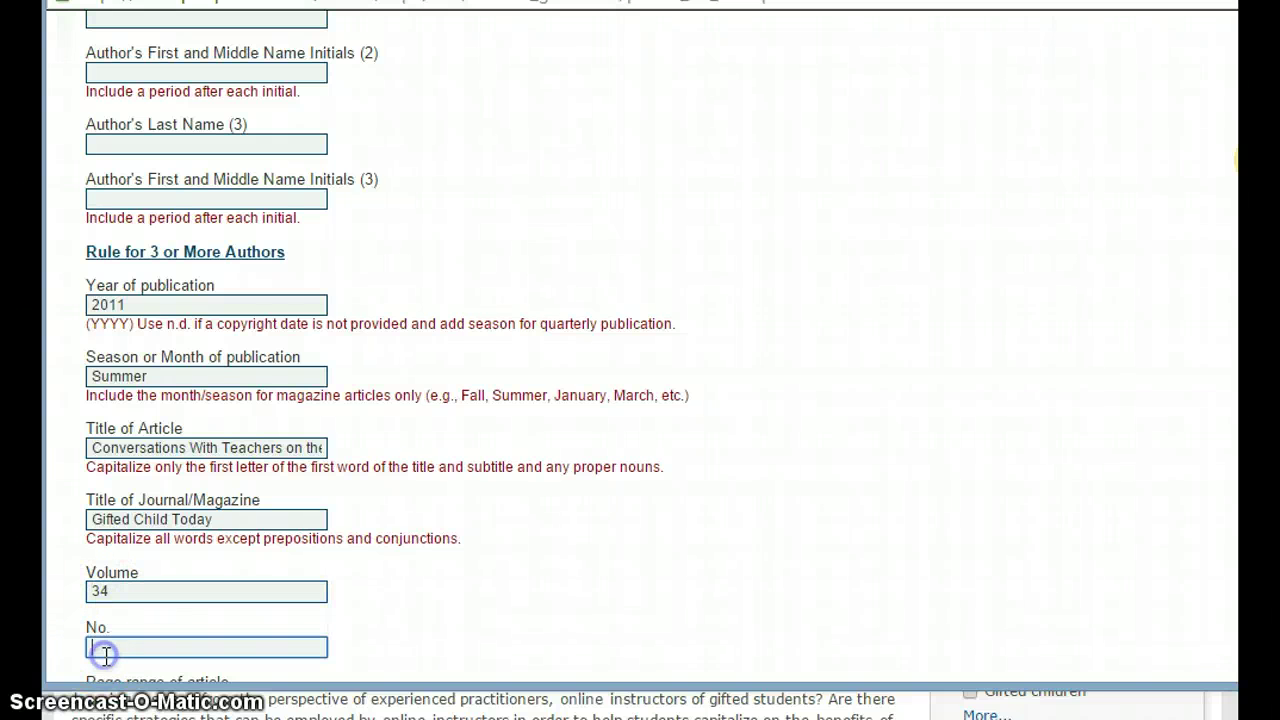
type("3")
Check the article's pages in ProQuest and set the page range of the article to 31-39.
scroll(707, 533, "down", 1)
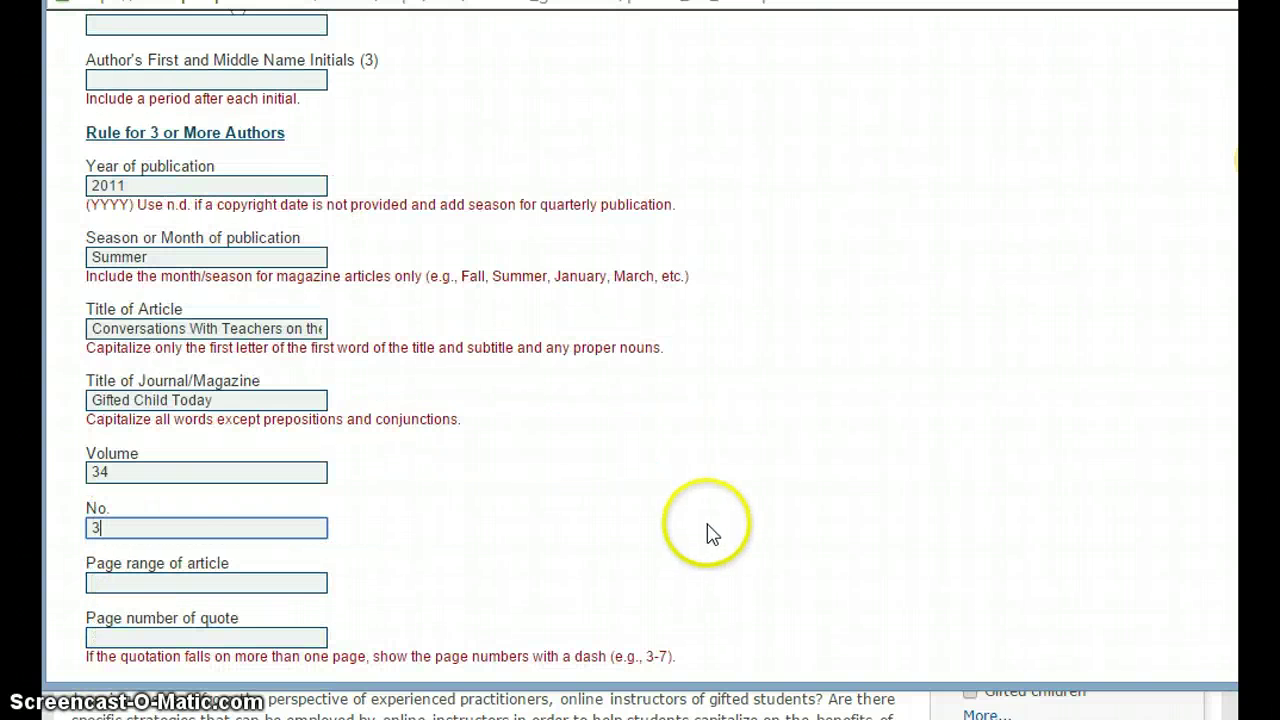
scroll(707, 533, "down", 1)
left_click(139, 475)
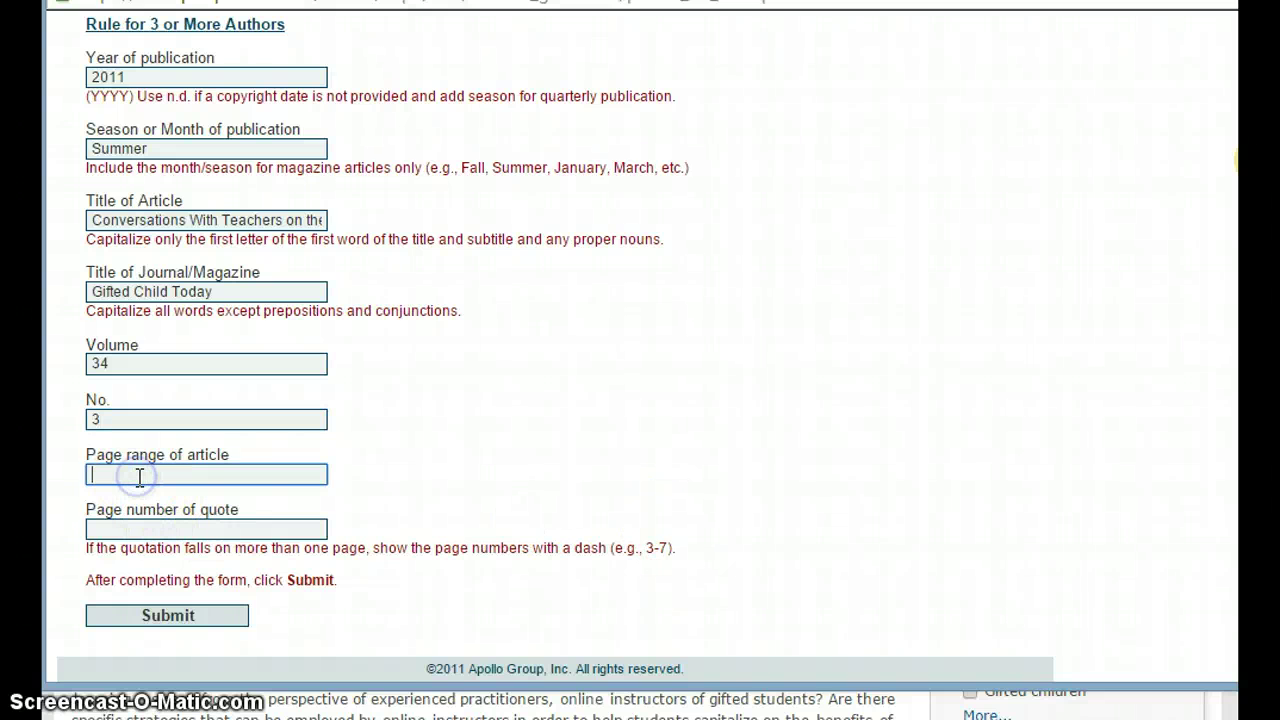
key("alt+Tab")
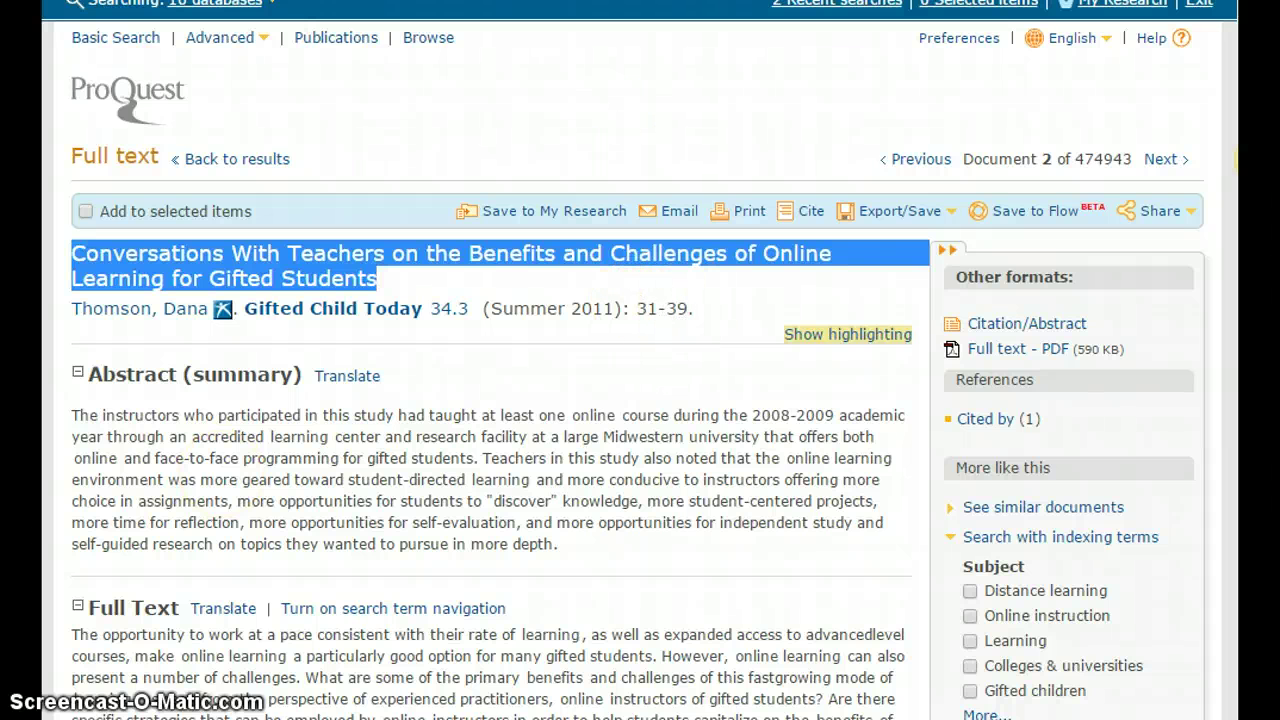
left_click(531, 670)
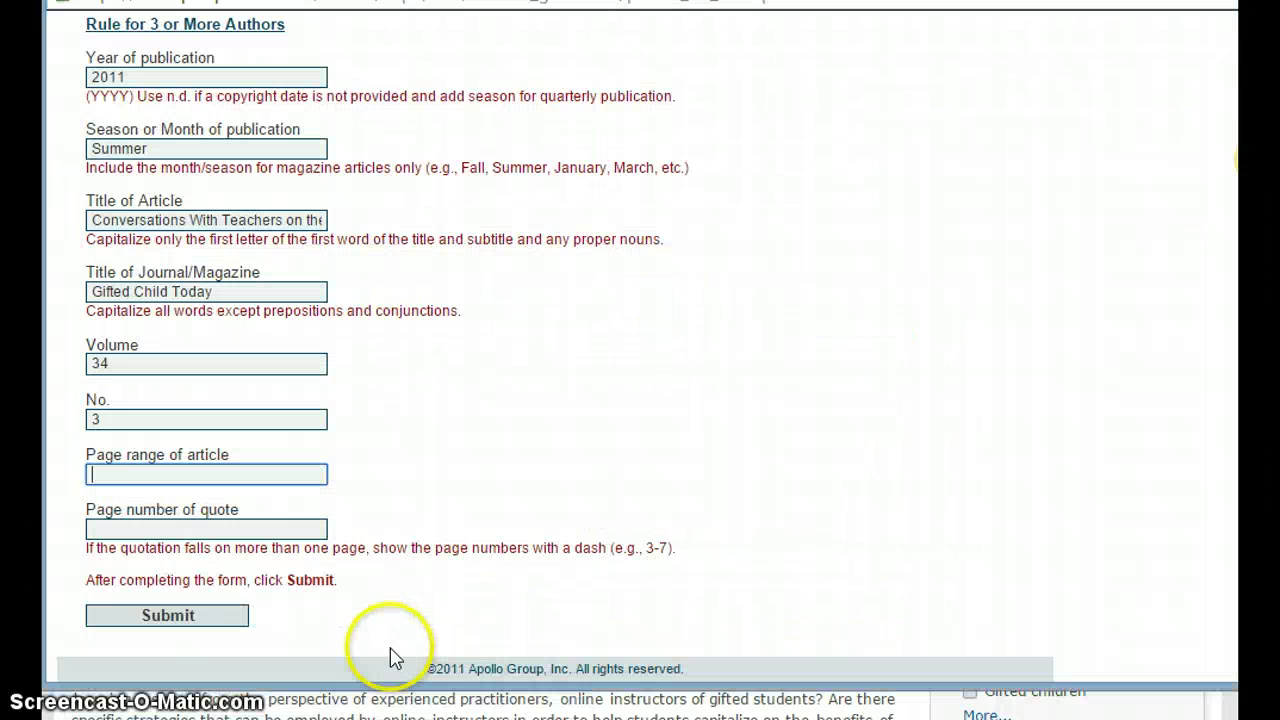
left_click(125, 478)
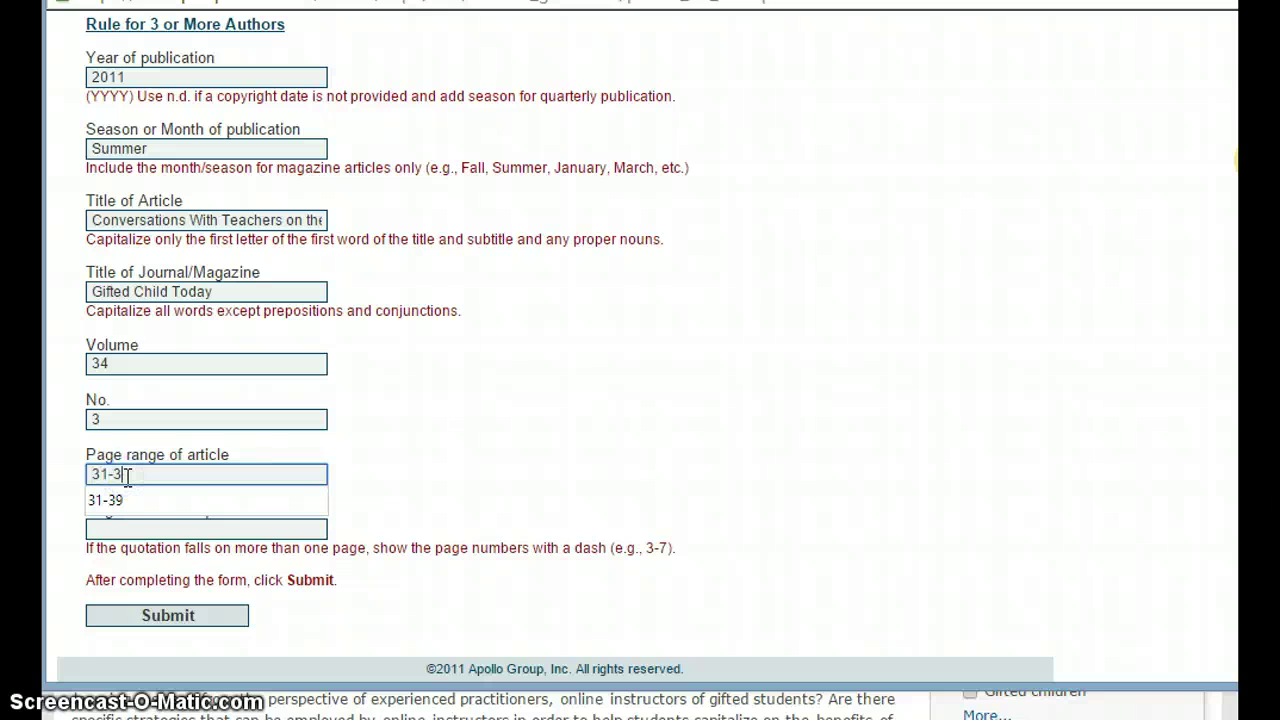
Return to the ProQuest article and open its full-text PDF version to look up the quote's page number.
left_click(128, 527)
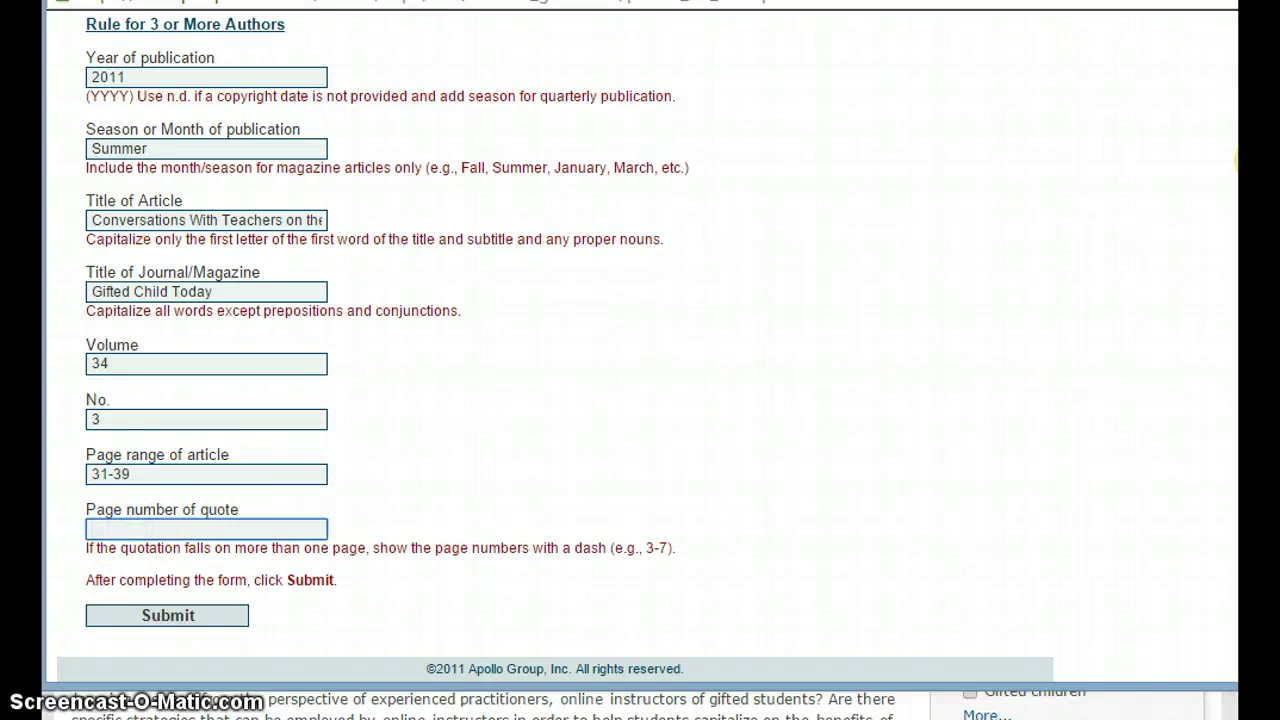
key("alt+Tab")
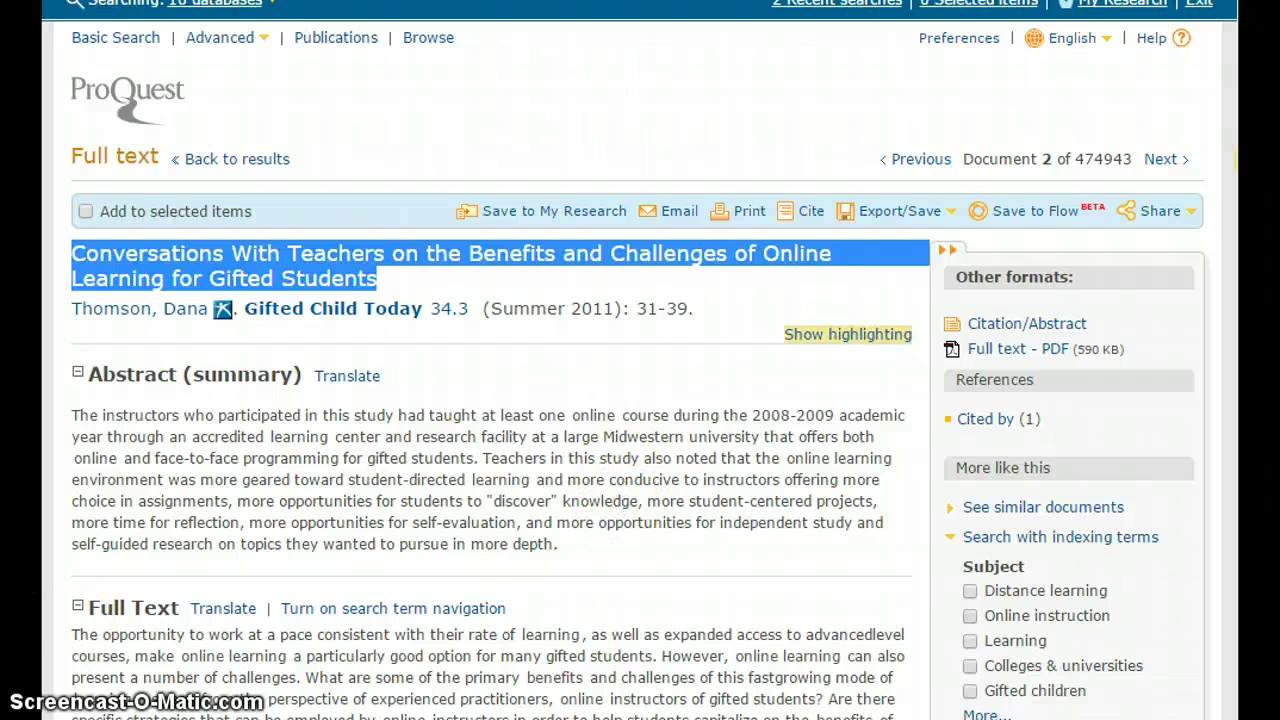
left_click(429, 686)
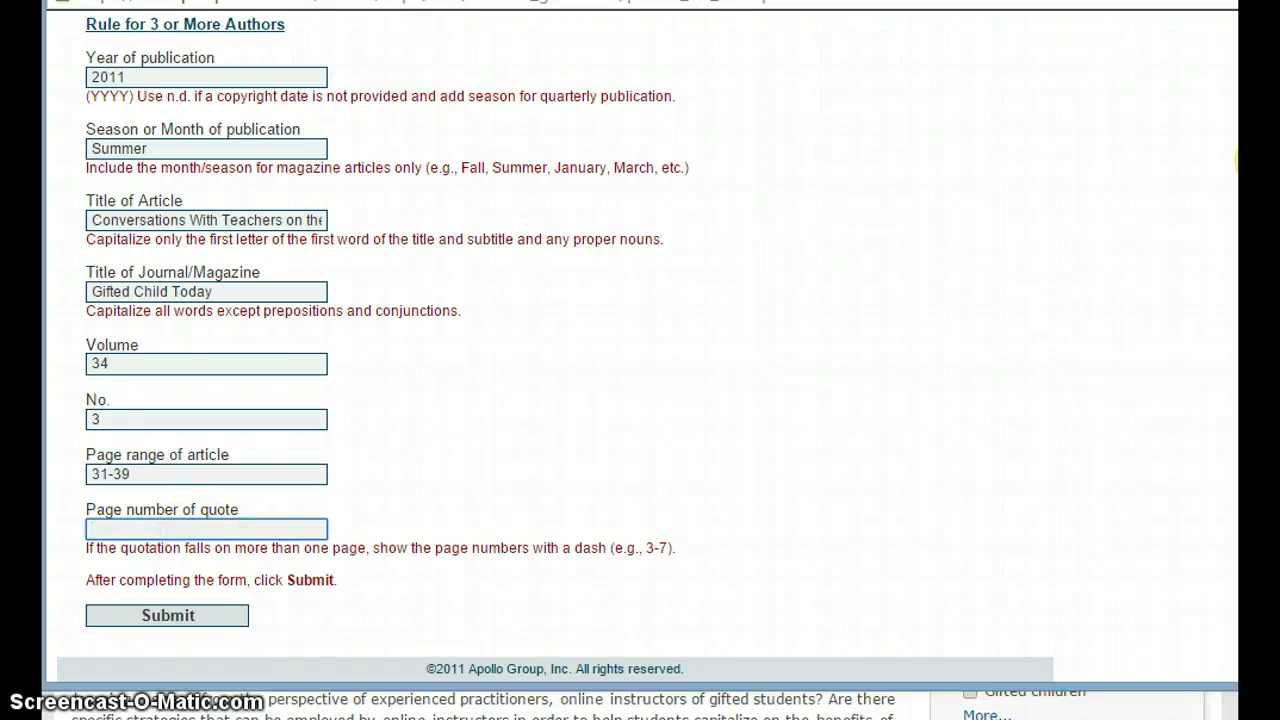
key("alt+Tab")
scroll(708, 440, "down", 10)
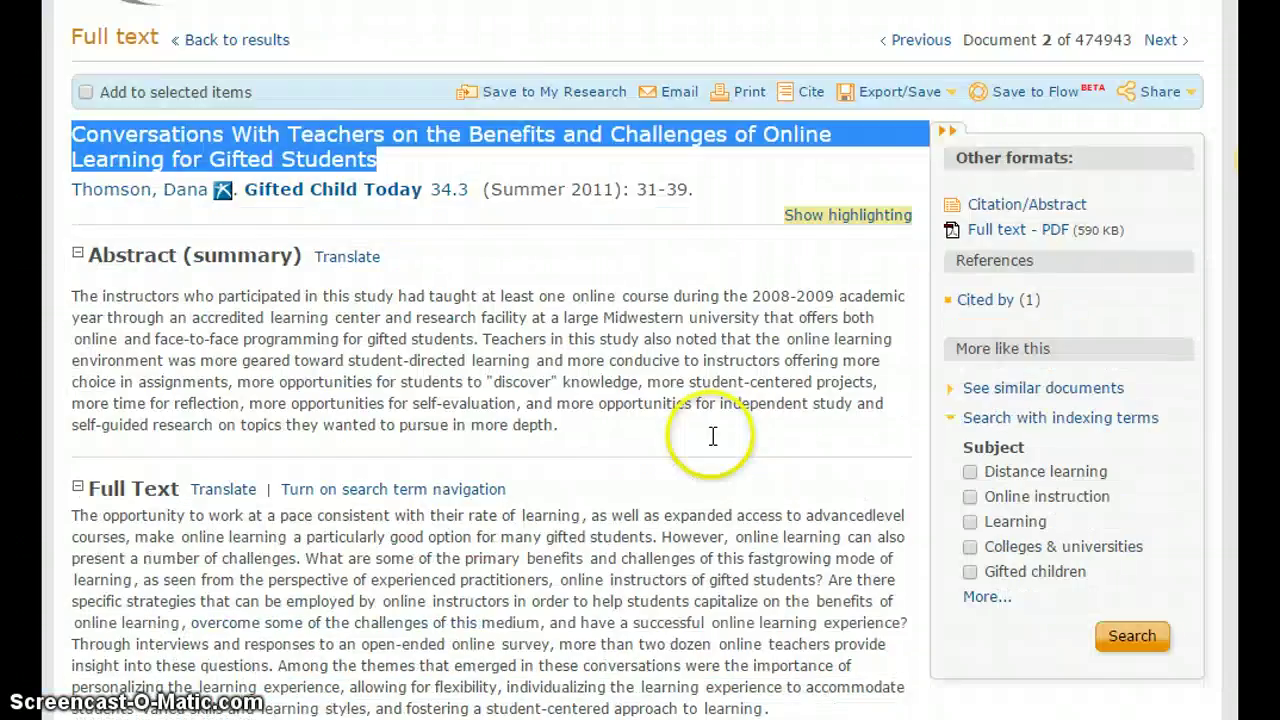
scroll(712, 432, "down", 5)
scroll(712, 432, "up", 12)
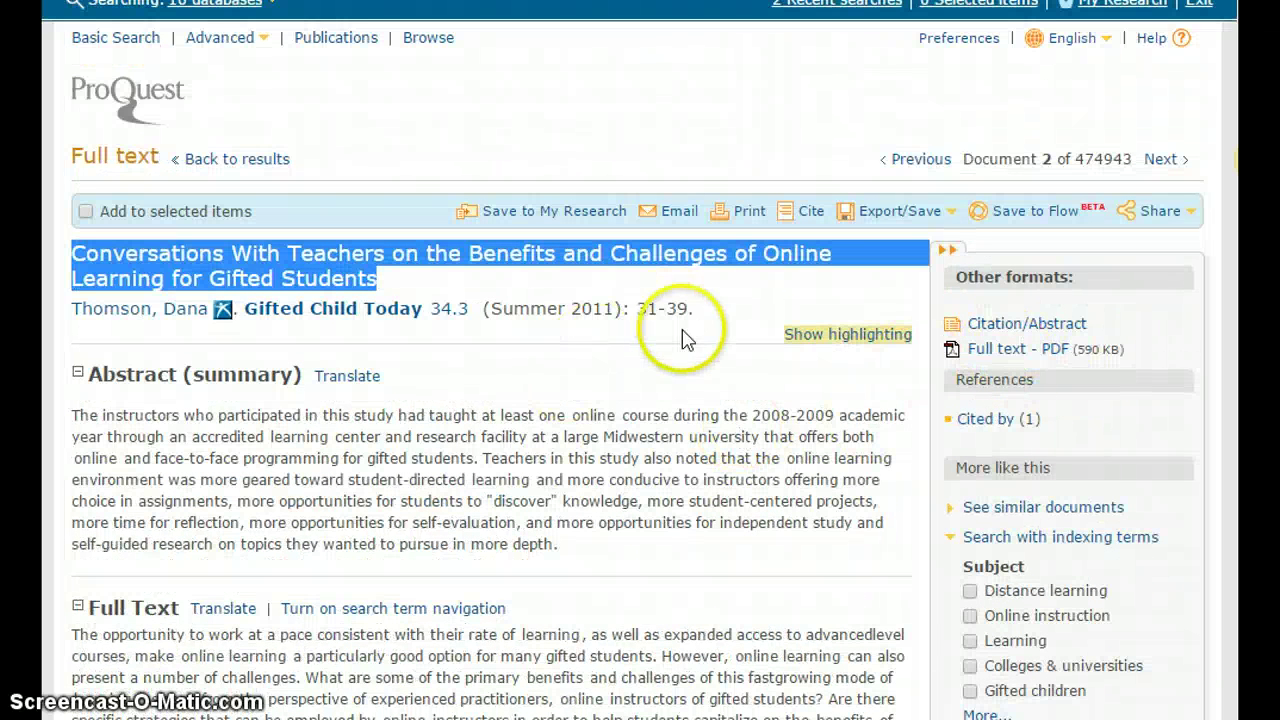
left_click(1028, 358)
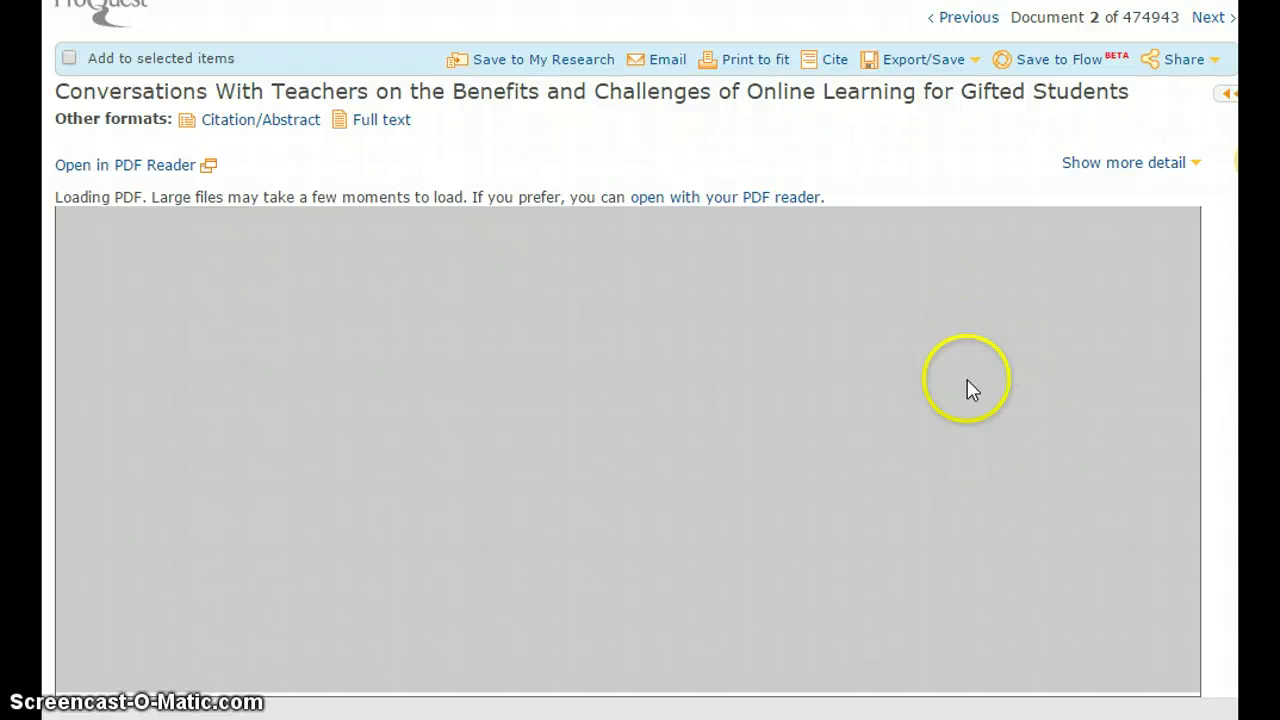
On the PDF's third page, highlight the passage from "All of the teachers interviewed" through "individual needs of each student.".
scroll(946, 432, "down", 4)
scroll(948, 440, "down", 12)
scroll(948, 440, "down", 10)
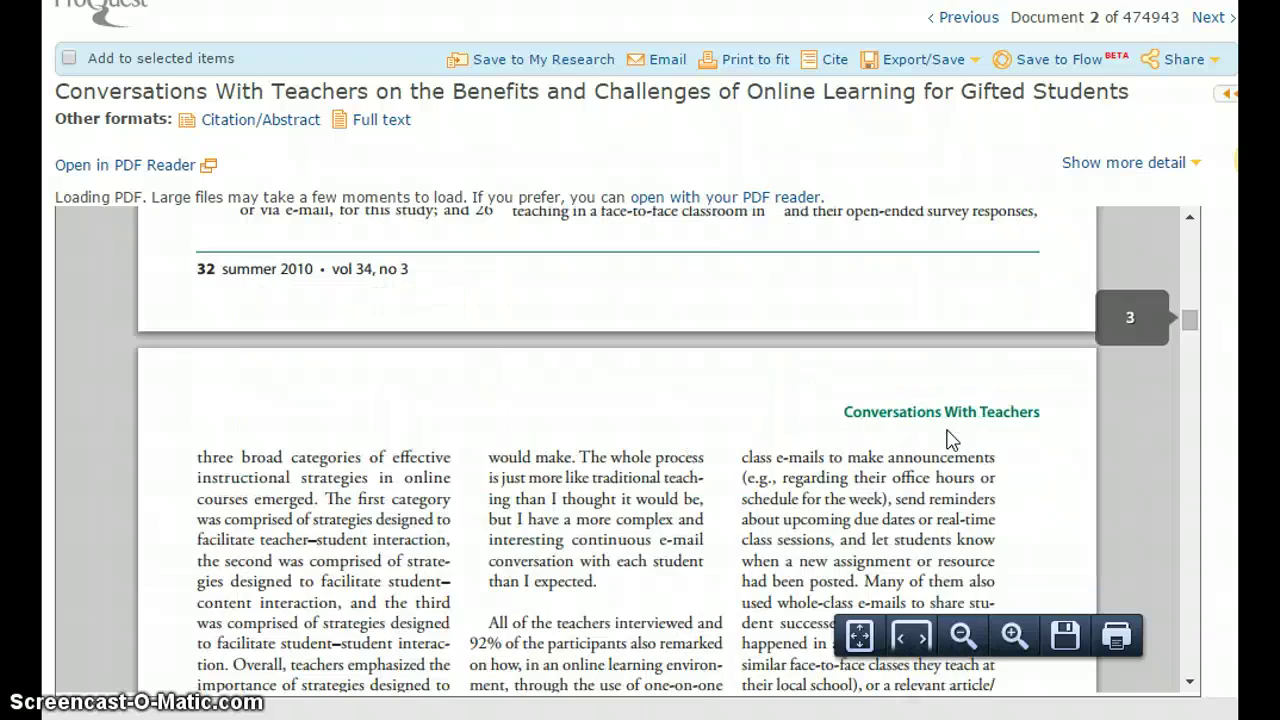
scroll(950, 438, "down", 5)
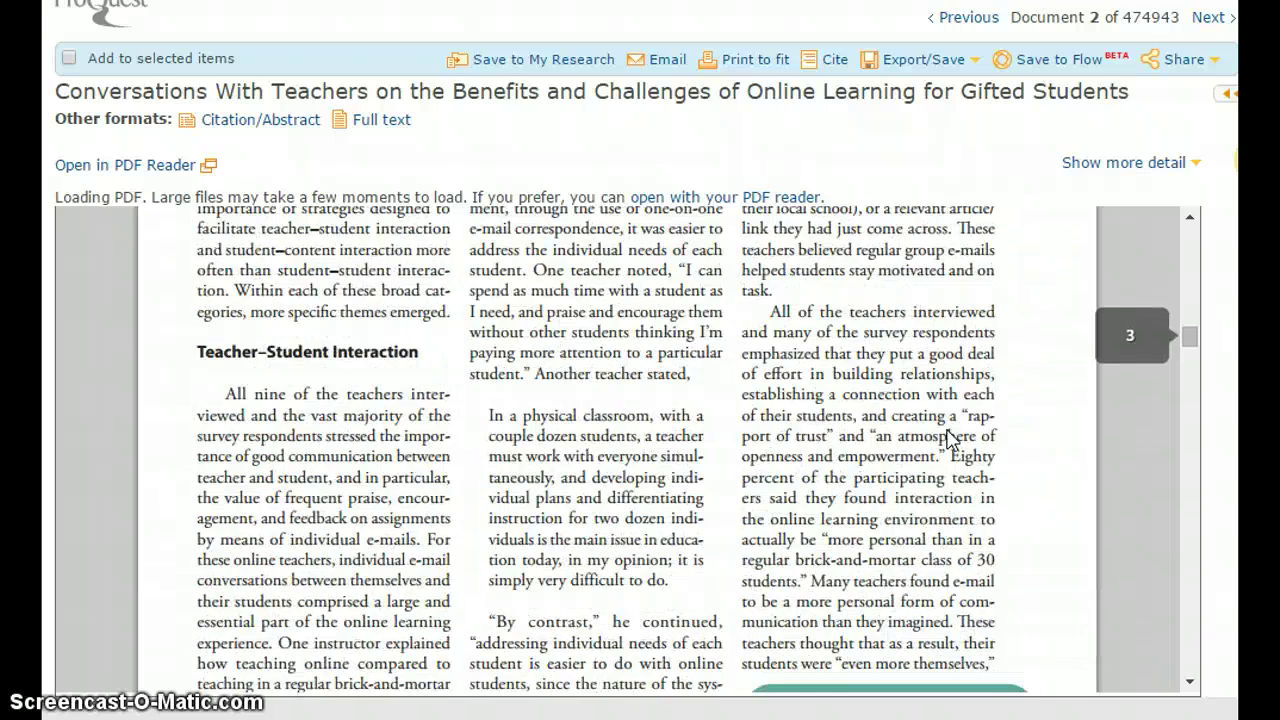
scroll(948, 440, "down", 3)
scroll(948, 440, "up", 4)
scroll(948, 440, "up", 2)
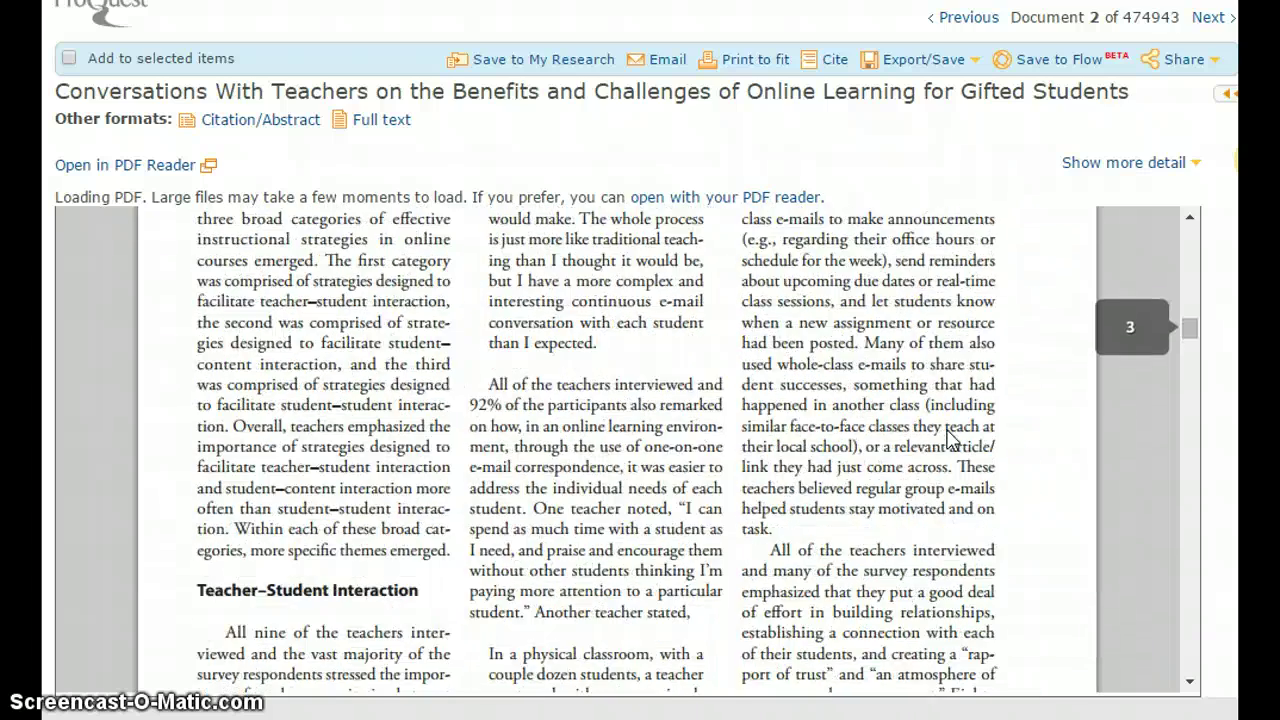
left_click(898, 403)
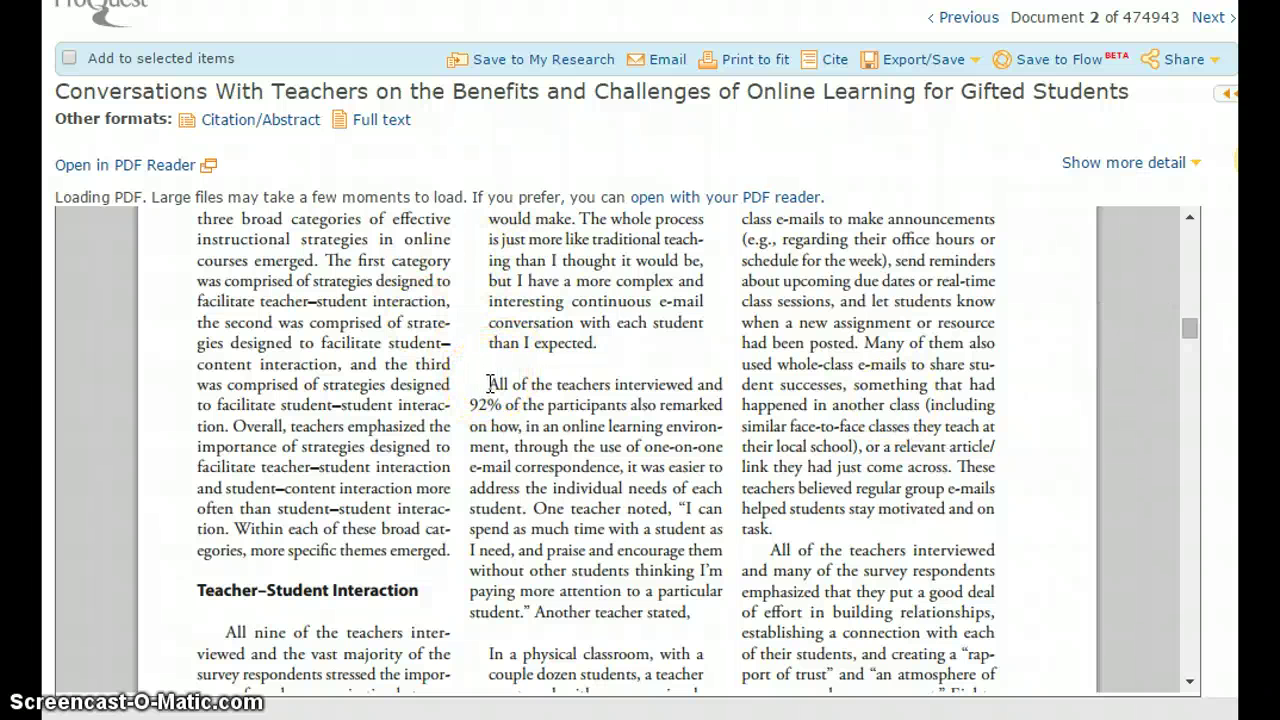
left_click_drag(494, 385, 527, 426)
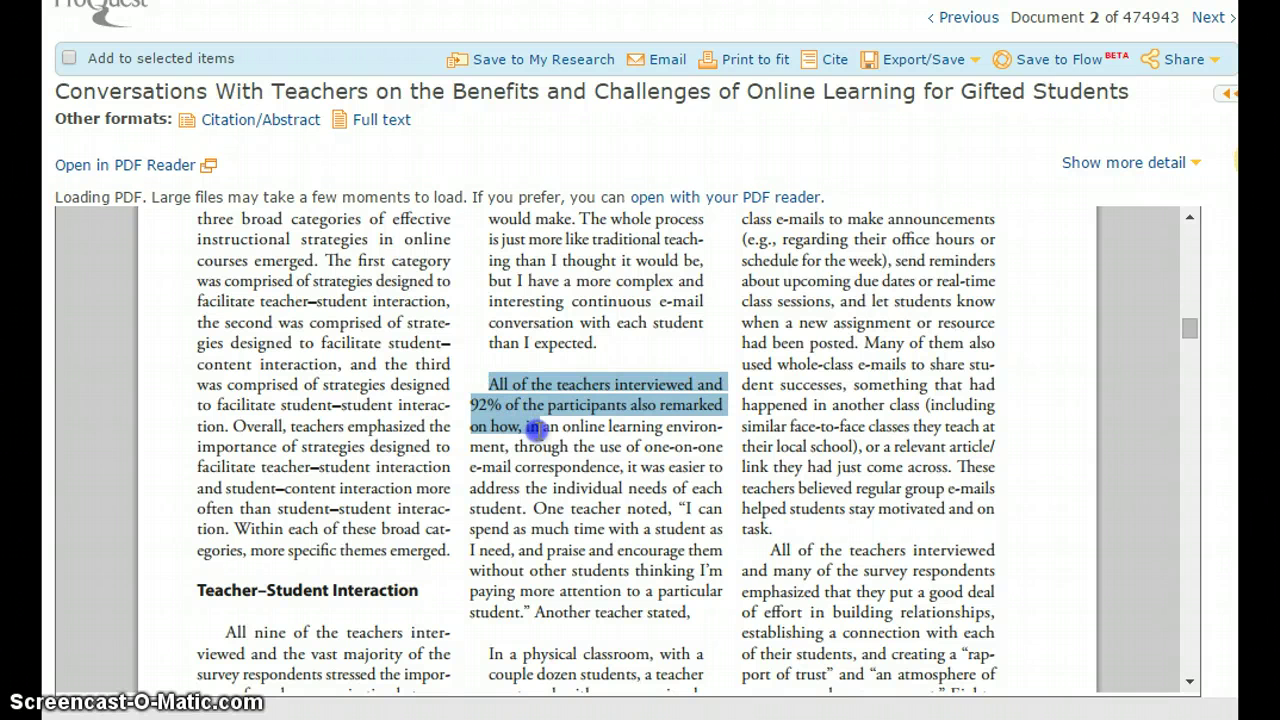
left_click_drag(534, 428, 524, 509)
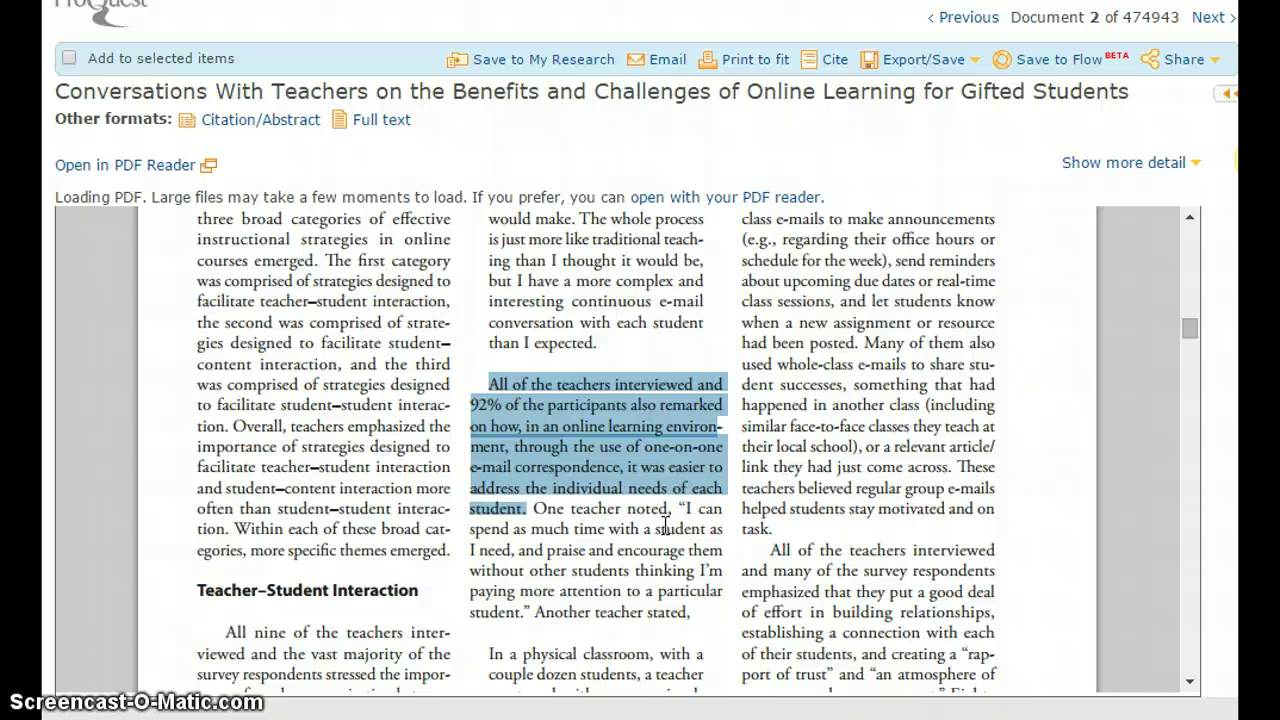
Find the printed page number below the highlighted passage and set the form's page number of quote to 33.
scroll(680, 580, "down", 3)
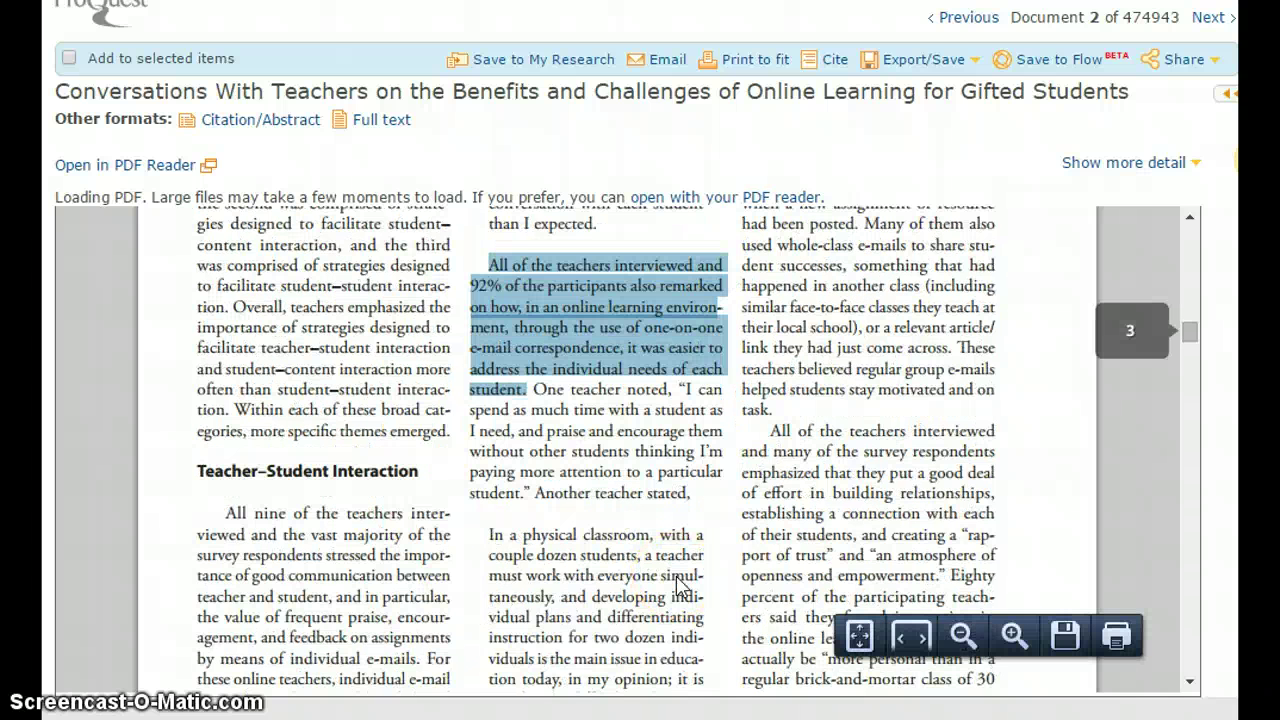
scroll(680, 585, "down", 3)
scroll(680, 585, "down", 15)
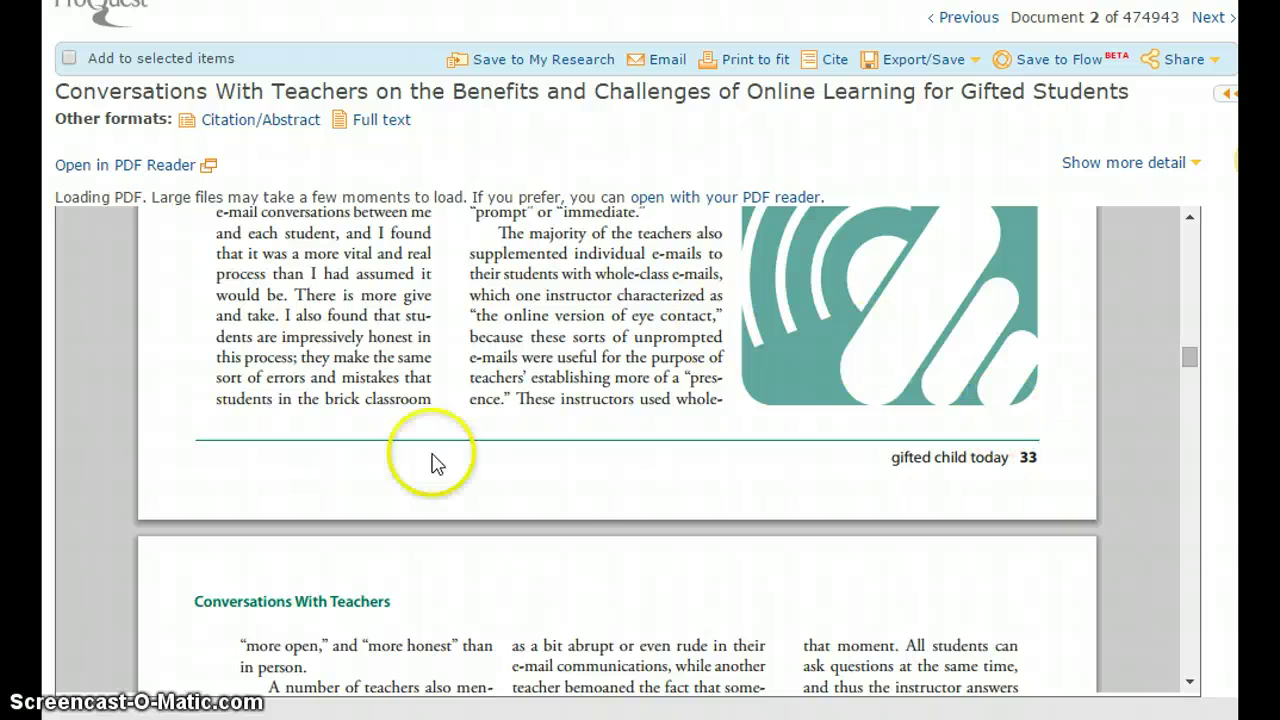
mouse_move(322, 703)
left_click(486, 650)
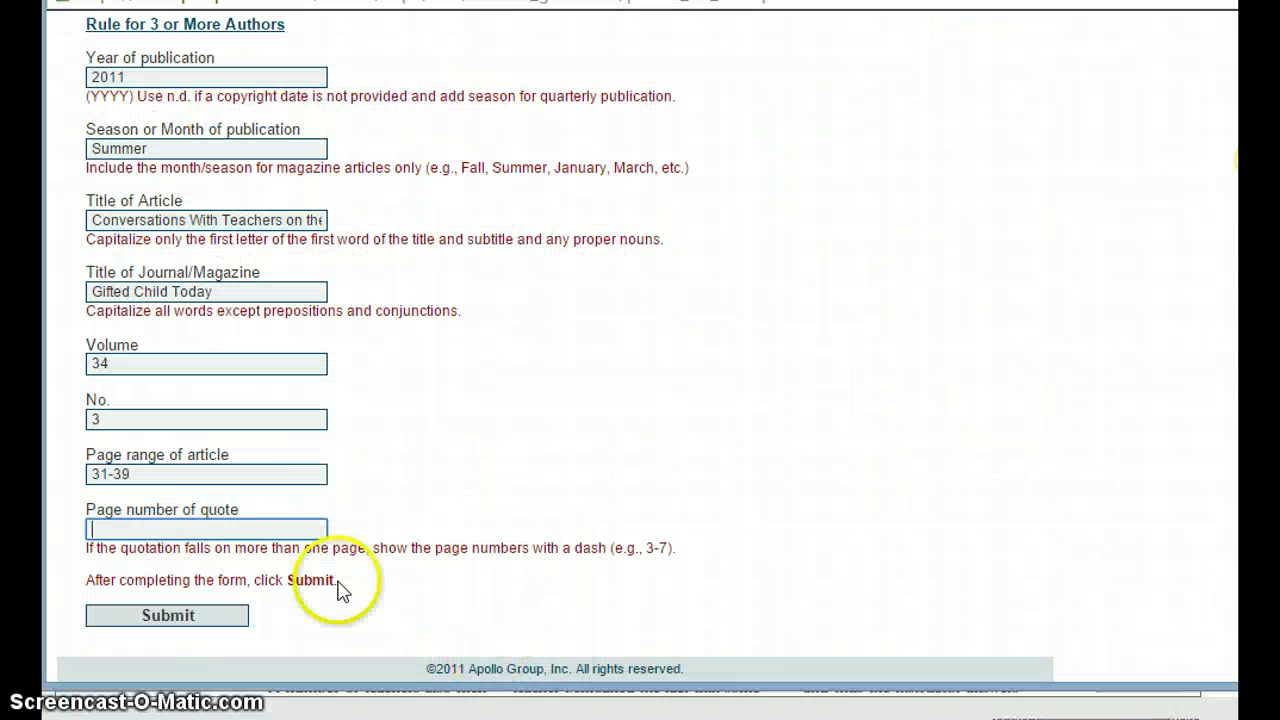
left_click(197, 531)
type("33")
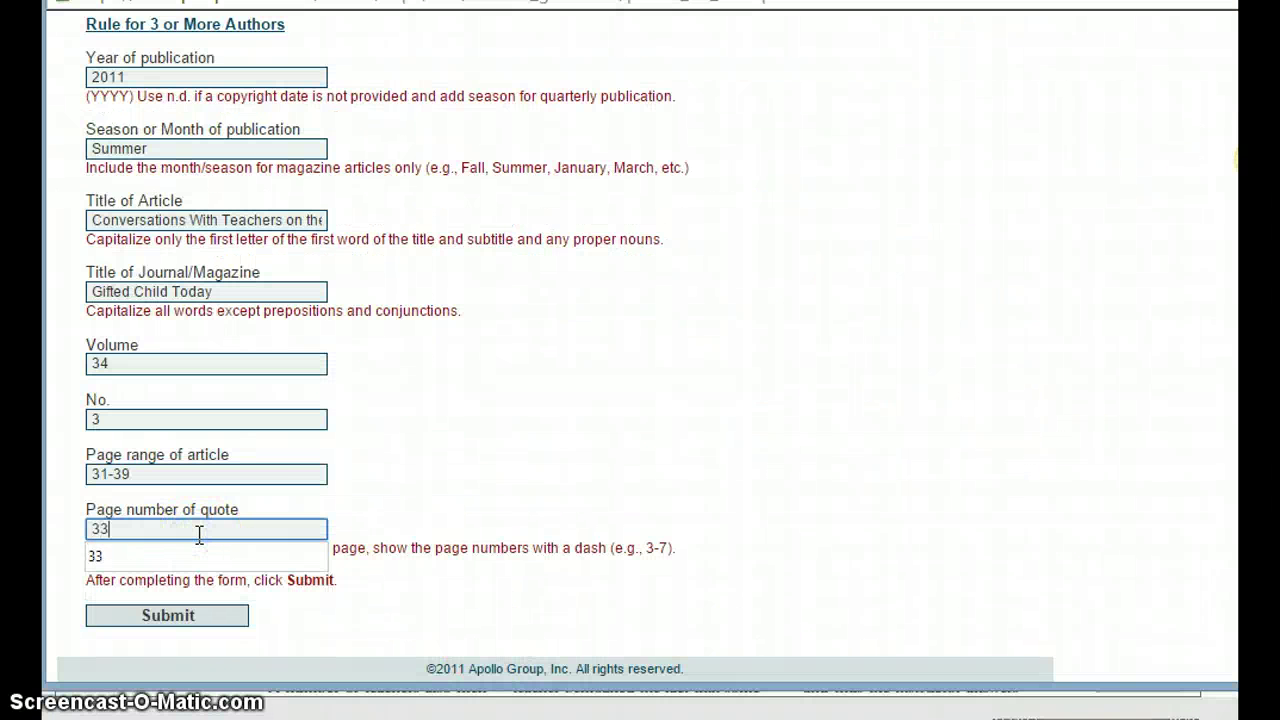
left_click(508, 449)
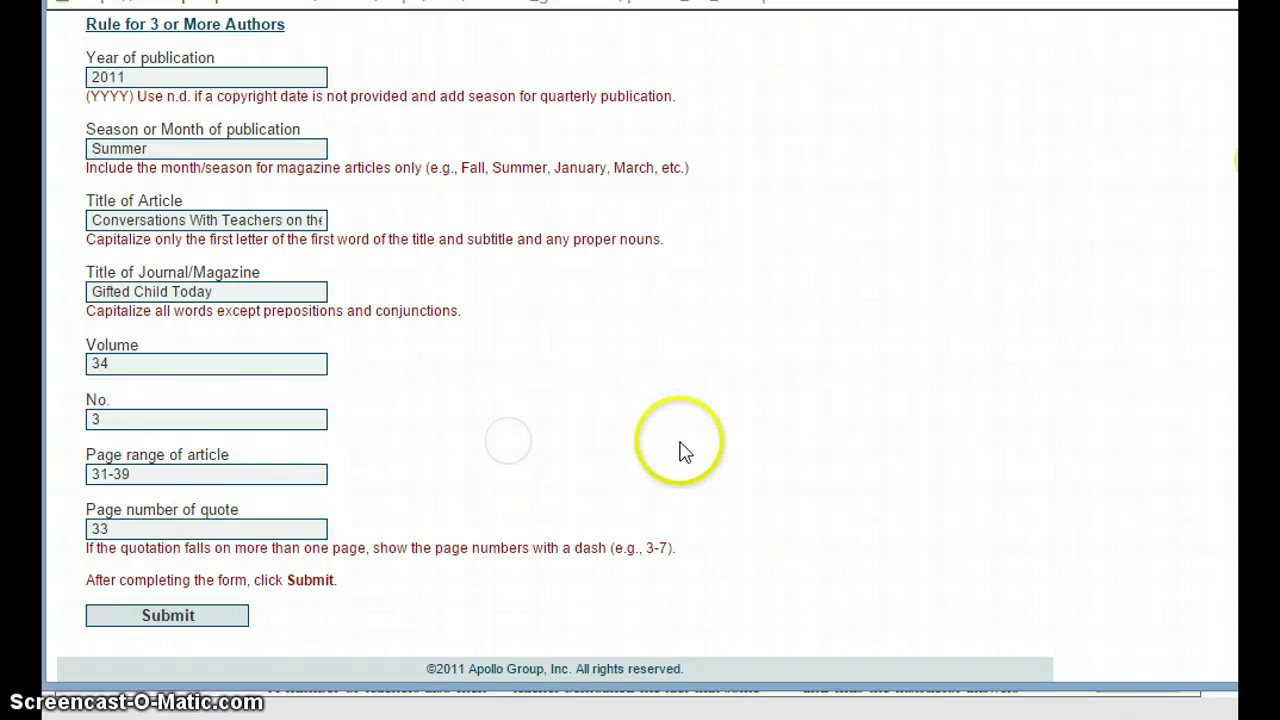
Review the completed journal article form from the author fields down and submit it to generate the reference and citations.
scroll(680, 452, "up", 2)
scroll(680, 452, "up", 3)
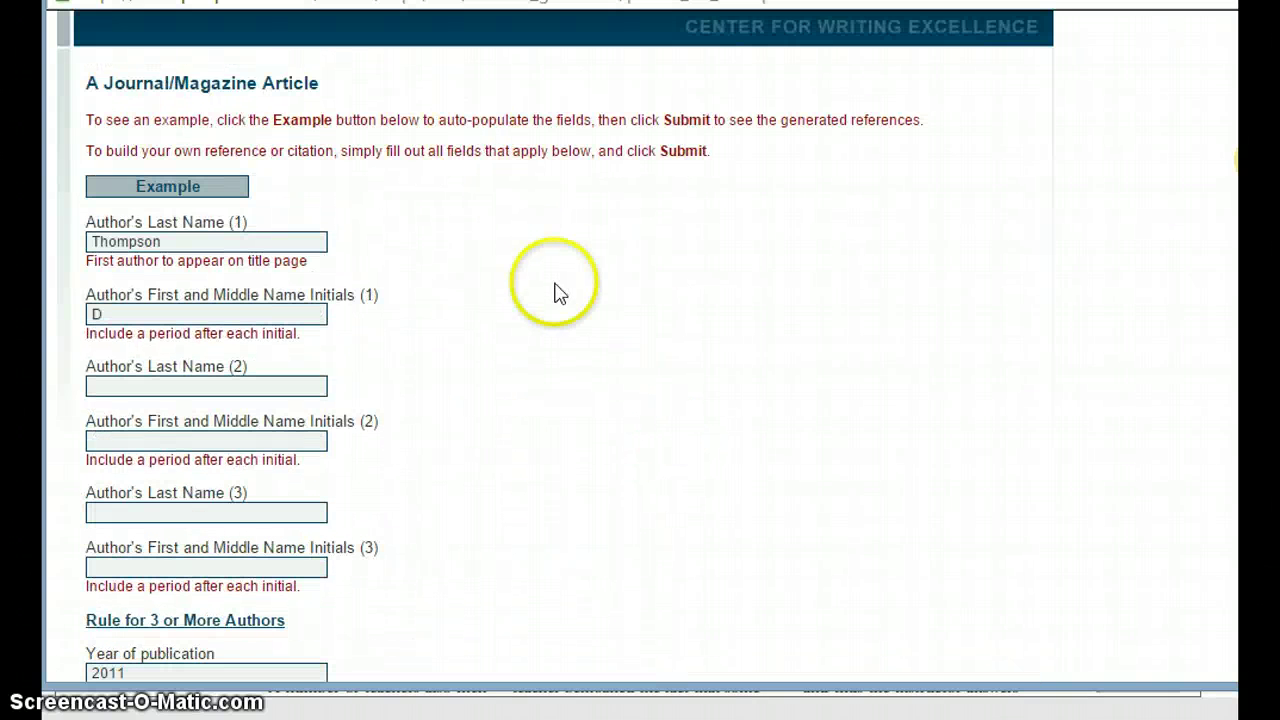
scroll(563, 308, "down", 5)
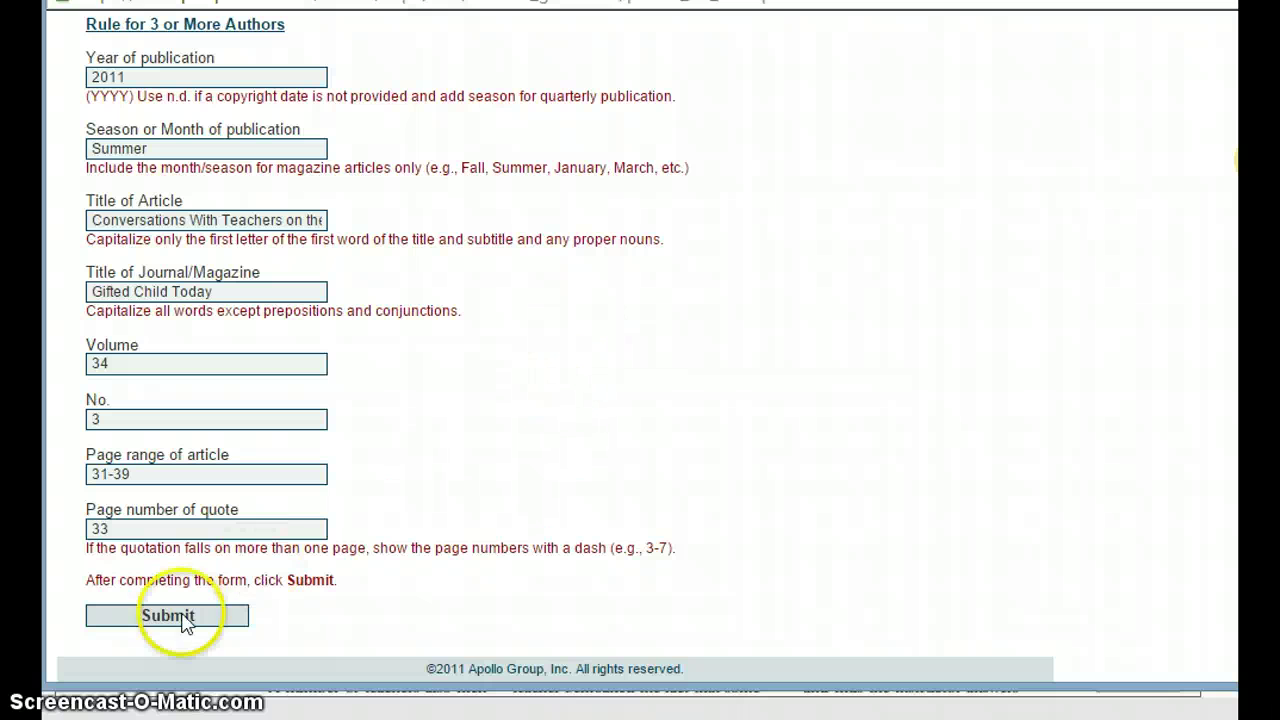
left_click(175, 618)
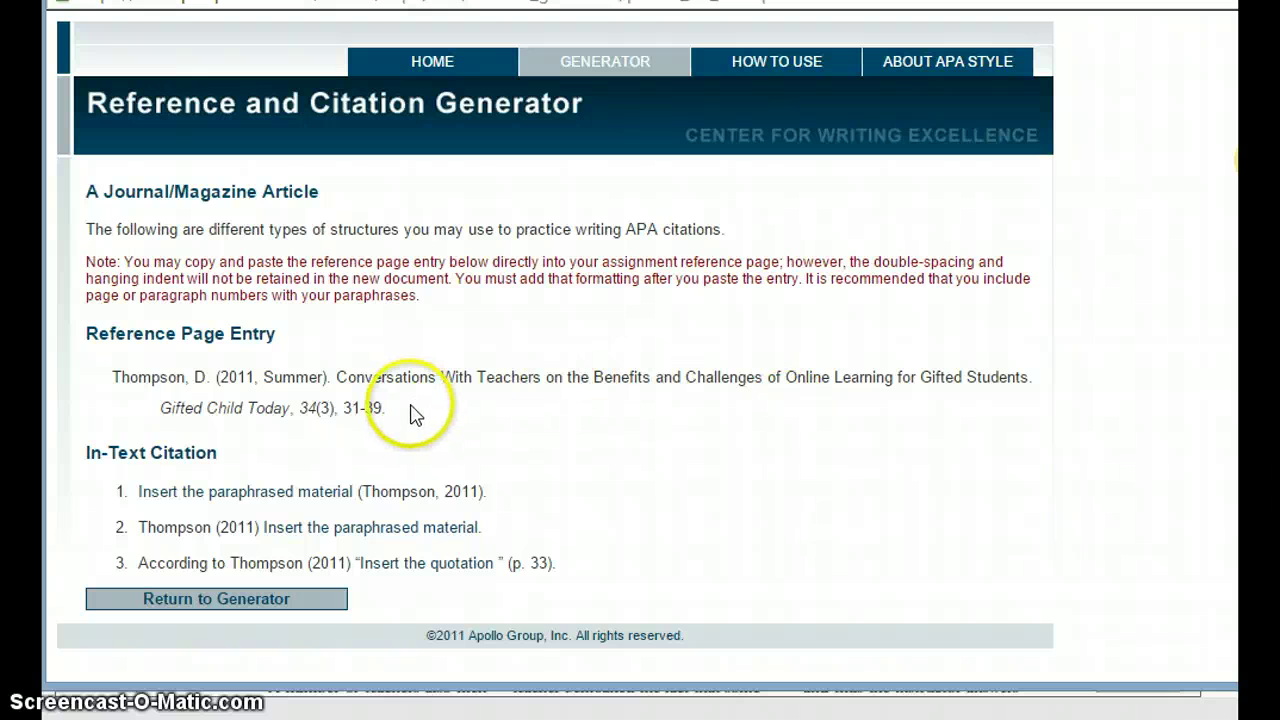
Copy the complete generated reference under Reference Page Entry.
left_click_drag(412, 410, 103, 383)
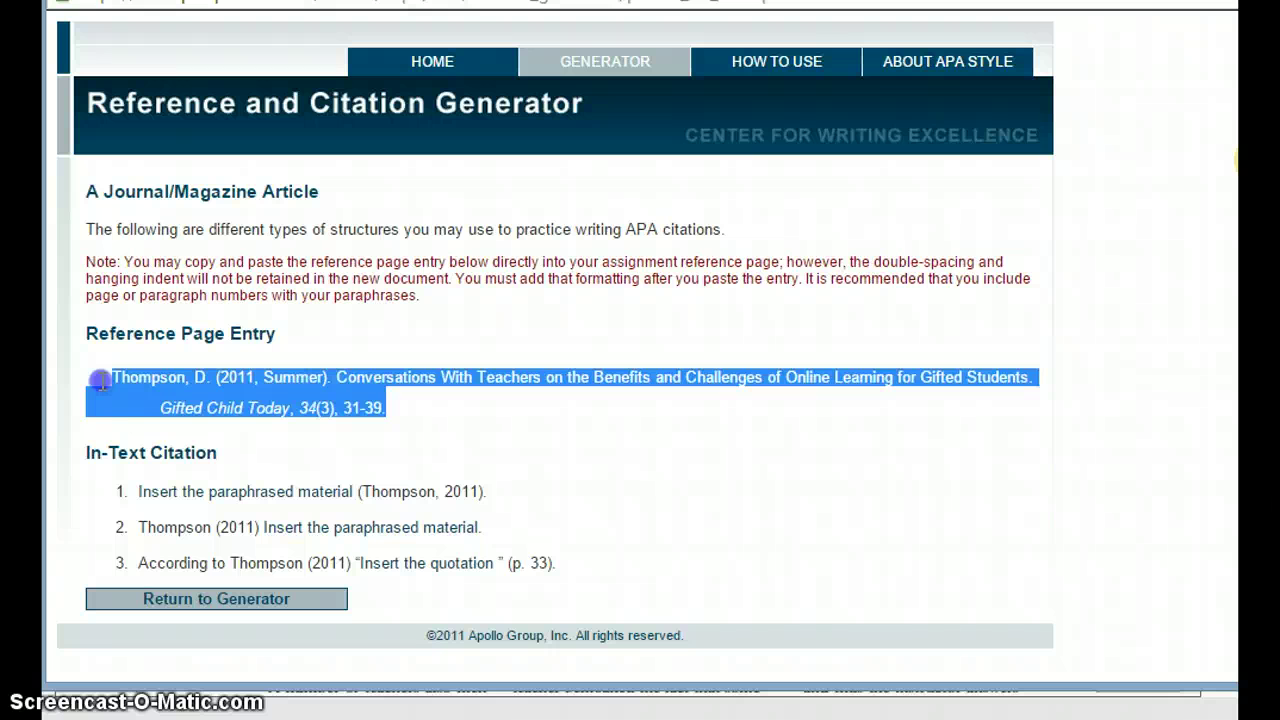
left_click(89, 332)
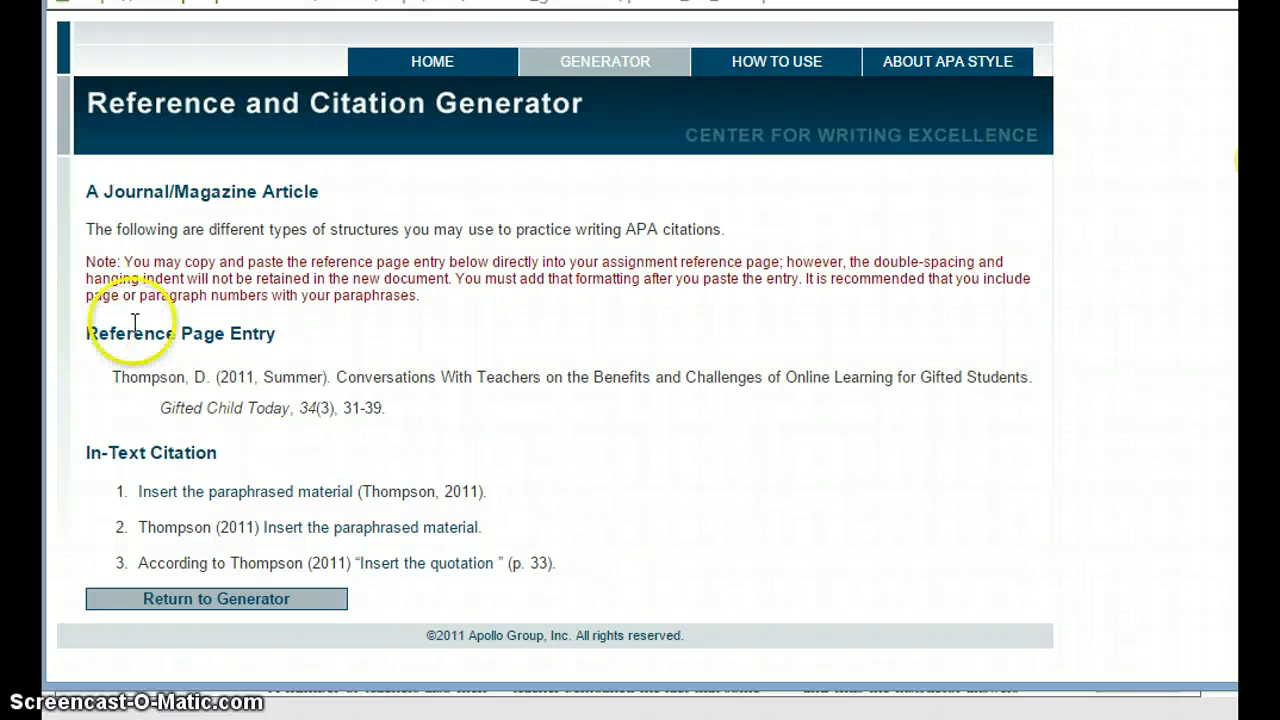
left_click_drag(408, 412, 91, 381)
key("ctrl+c")
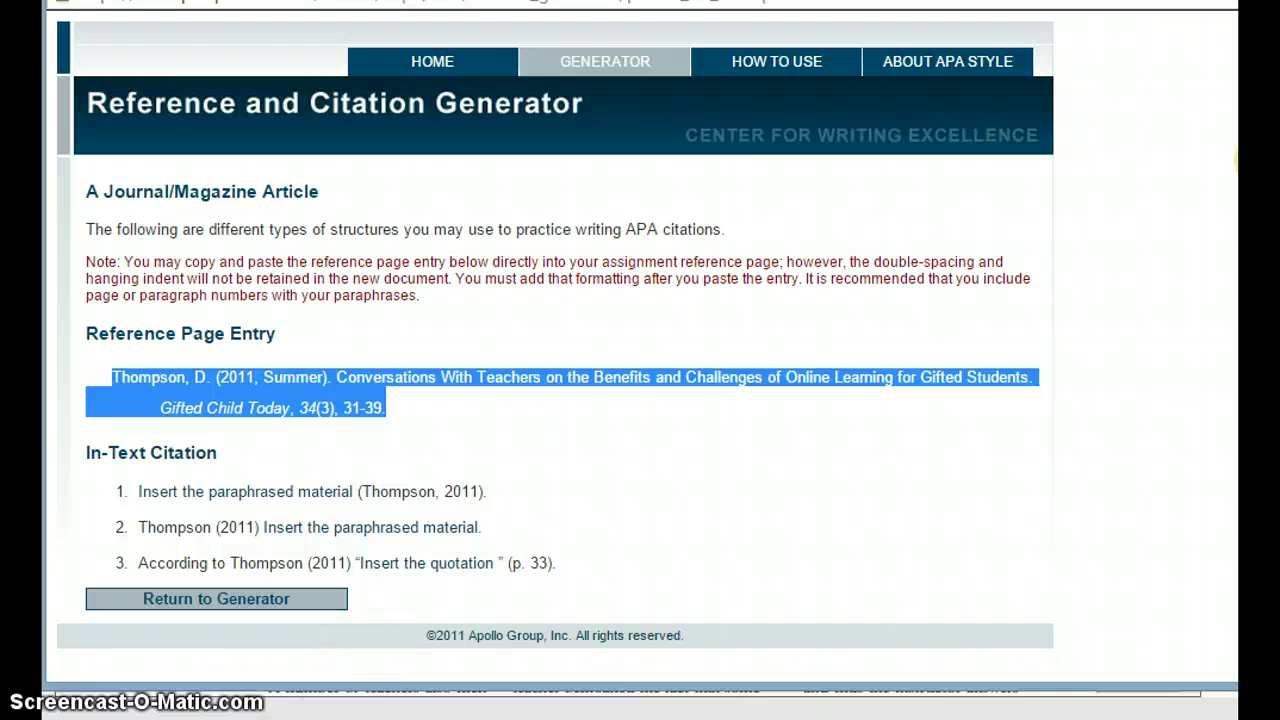
Switch to the APA worksheet in Word and paste the reference below the instructions in cell 1a.
left_click(355, 718)
left_click(287, 675)
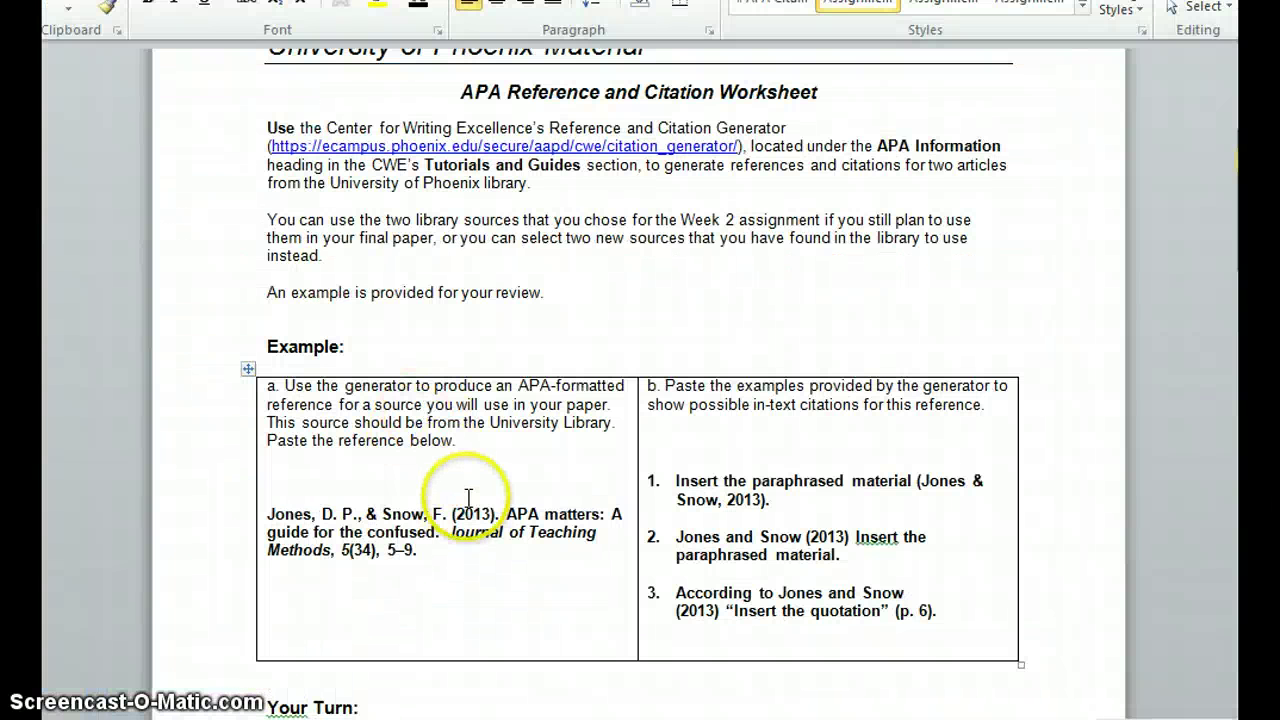
scroll(382, 517, "down", 8)
left_click(314, 517)
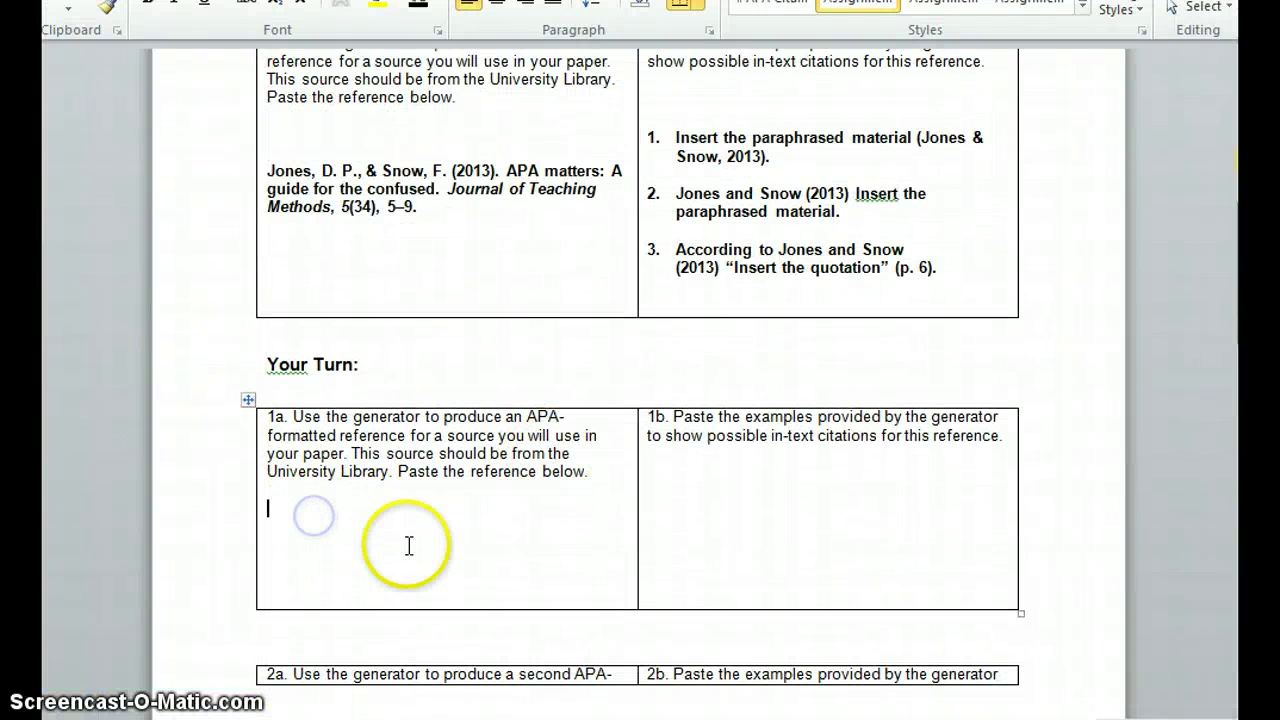
scroll(590, 470, "down", 6)
scroll(612, 490, "up", 5)
left_click(328, 455)
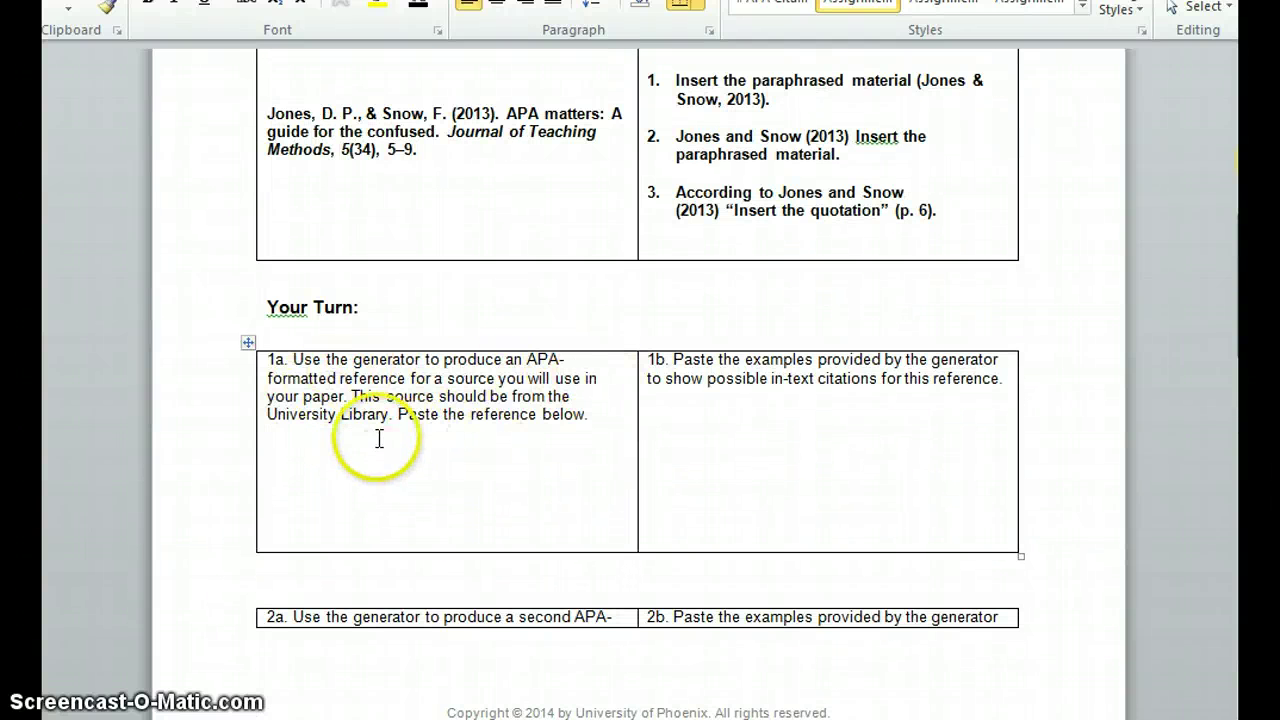
left_click(325, 506)
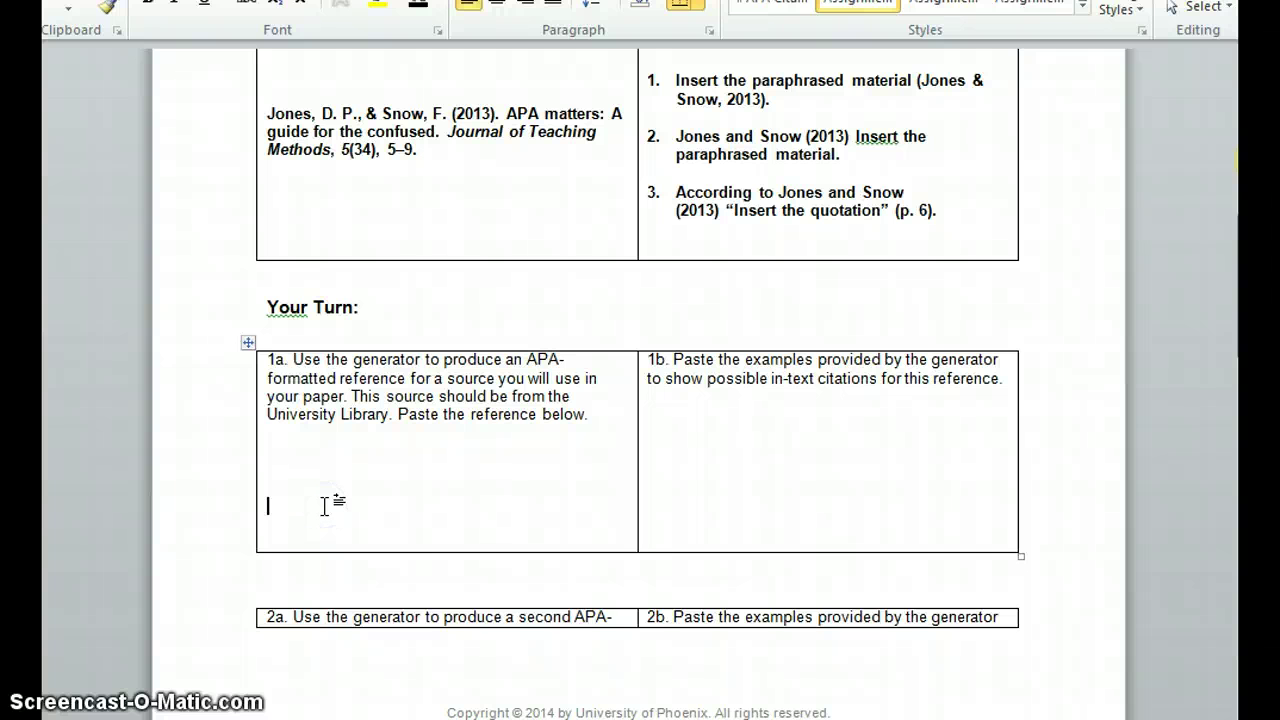
key("ctrl+v")
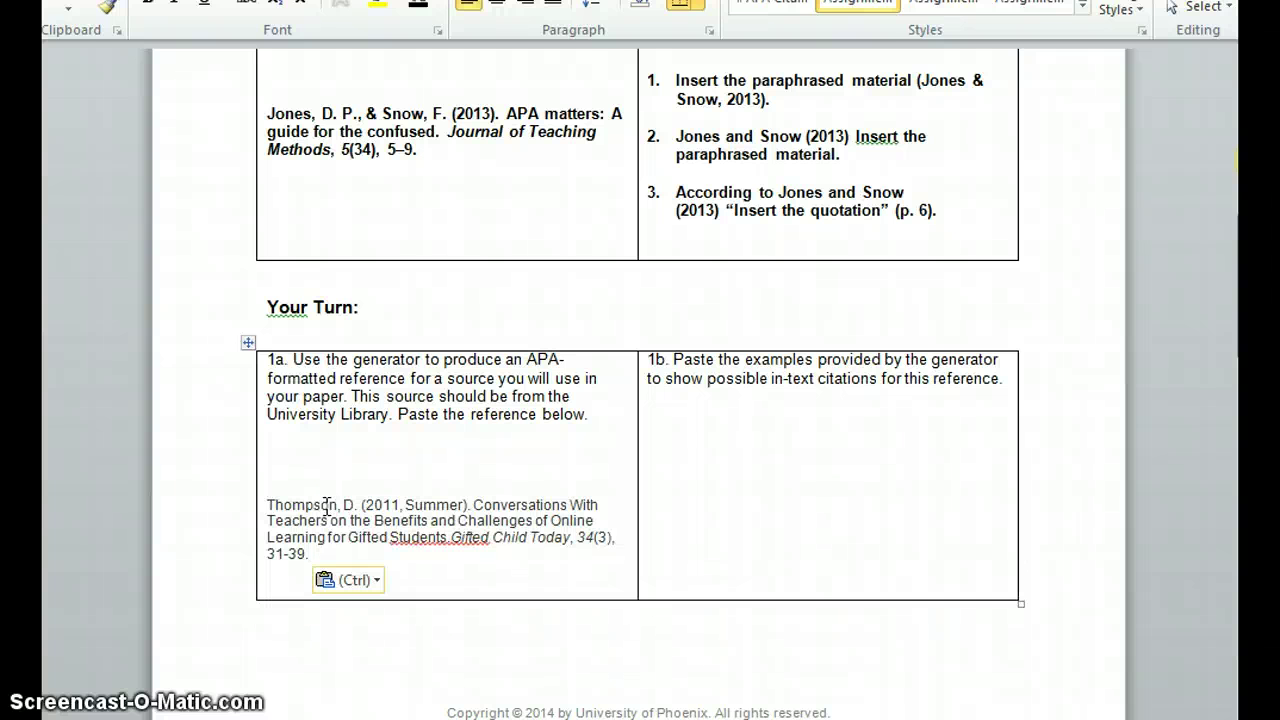
Insert the missing space between "Students." and "Gifted Child Today" in the pasted reference.
left_click(453, 538)
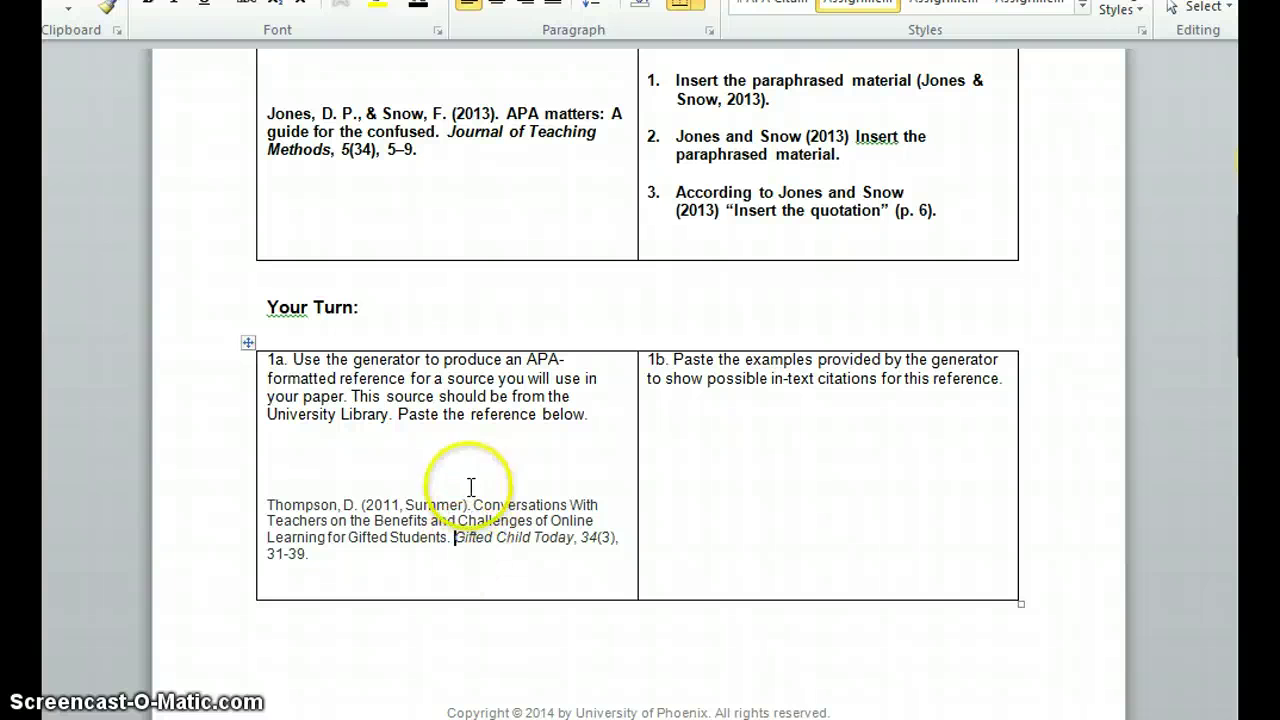
left_click(455, 537)
left_click(366, 565)
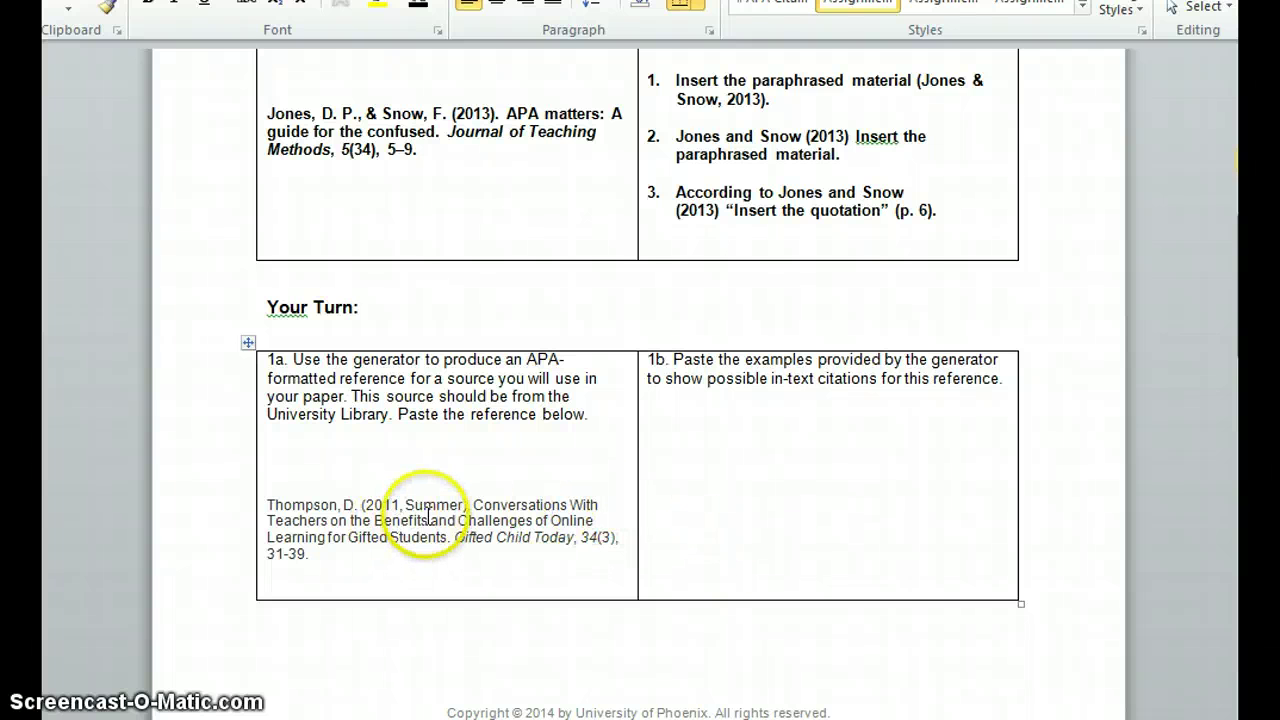
Switch to the Reference and Citation Generator results and copy all three examples under In-Text Citation.
scroll(410, 525, "down", 1)
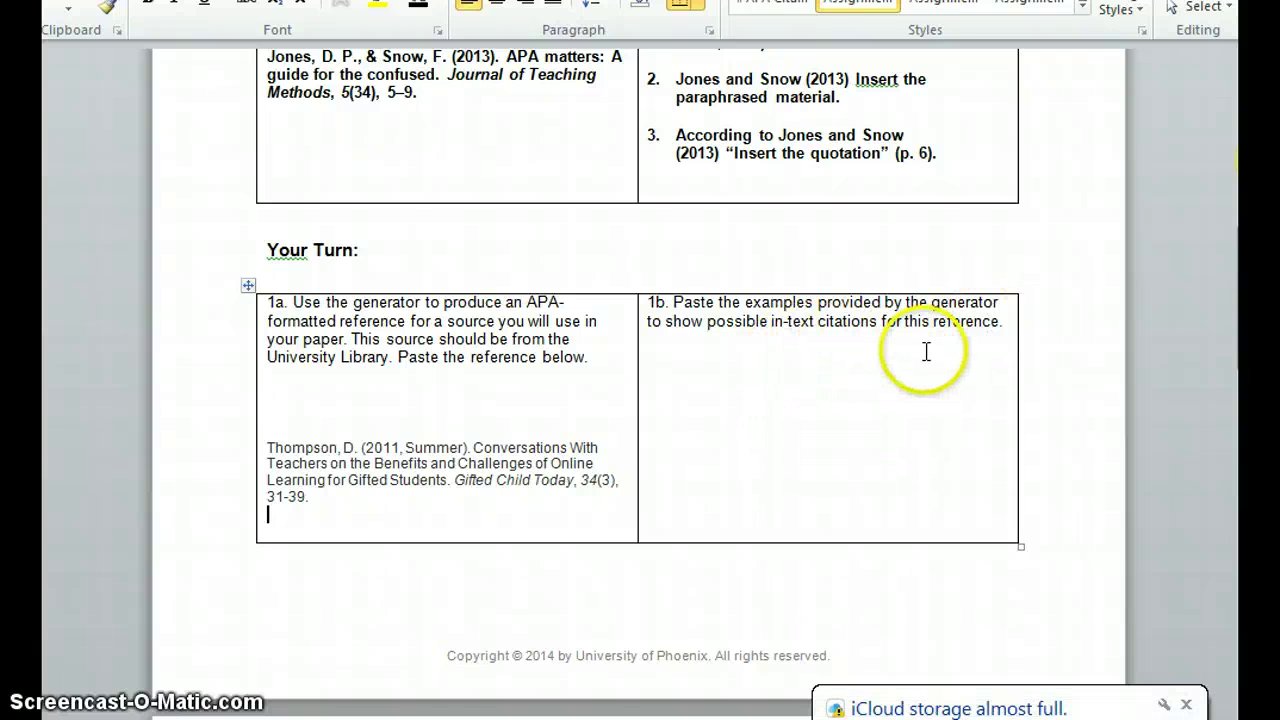
scroll(926, 351, "down", 4)
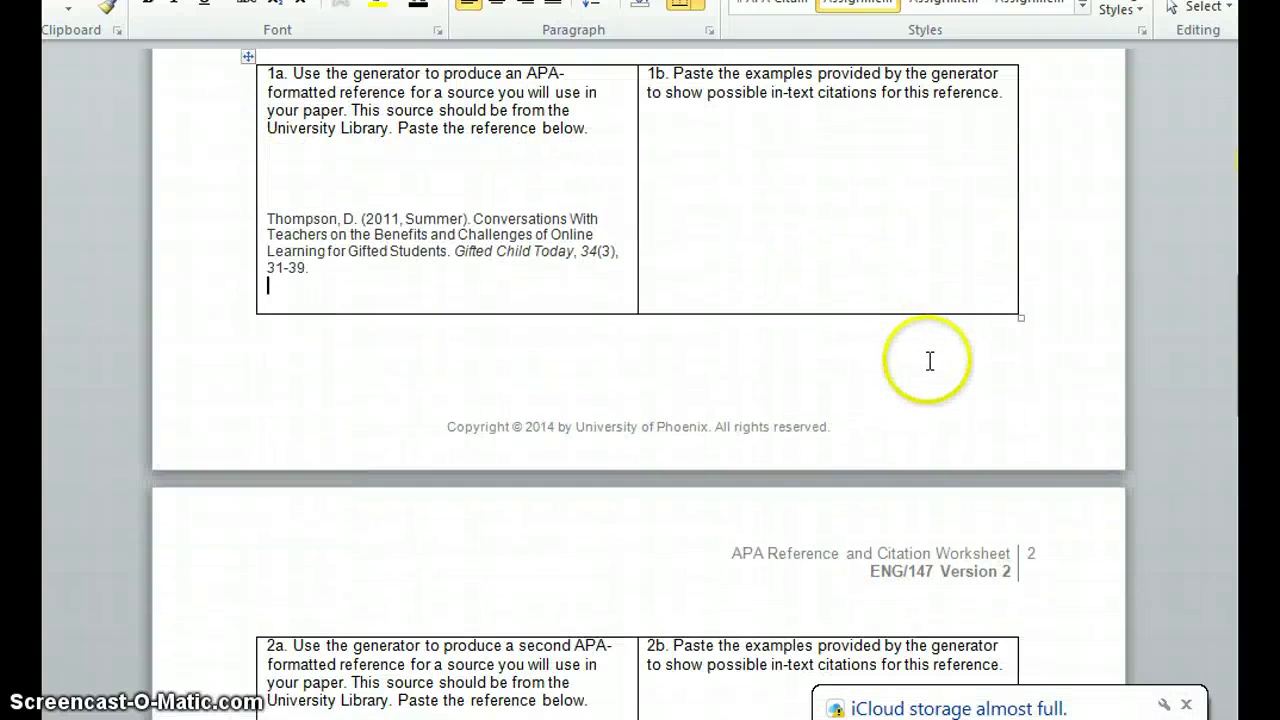
scroll(930, 361, "up", 5)
scroll(880, 400, "down", 1)
left_click(529, 510)
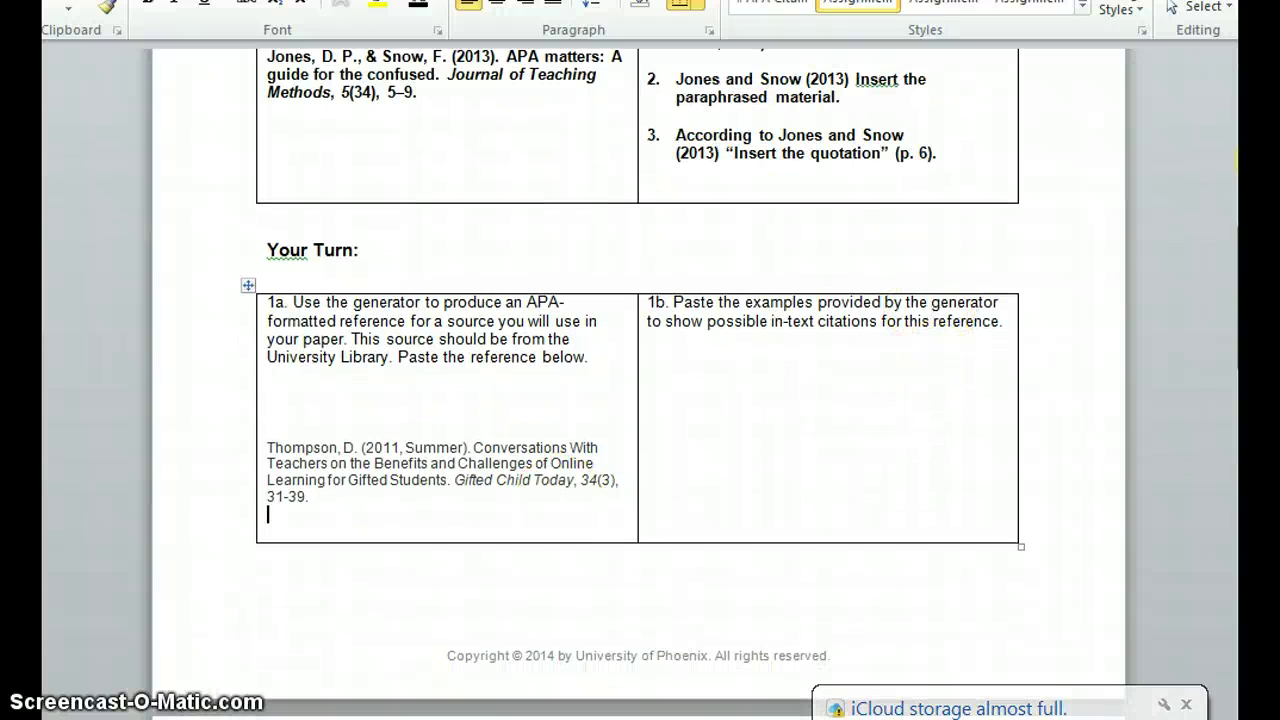
mouse_move(322, 715)
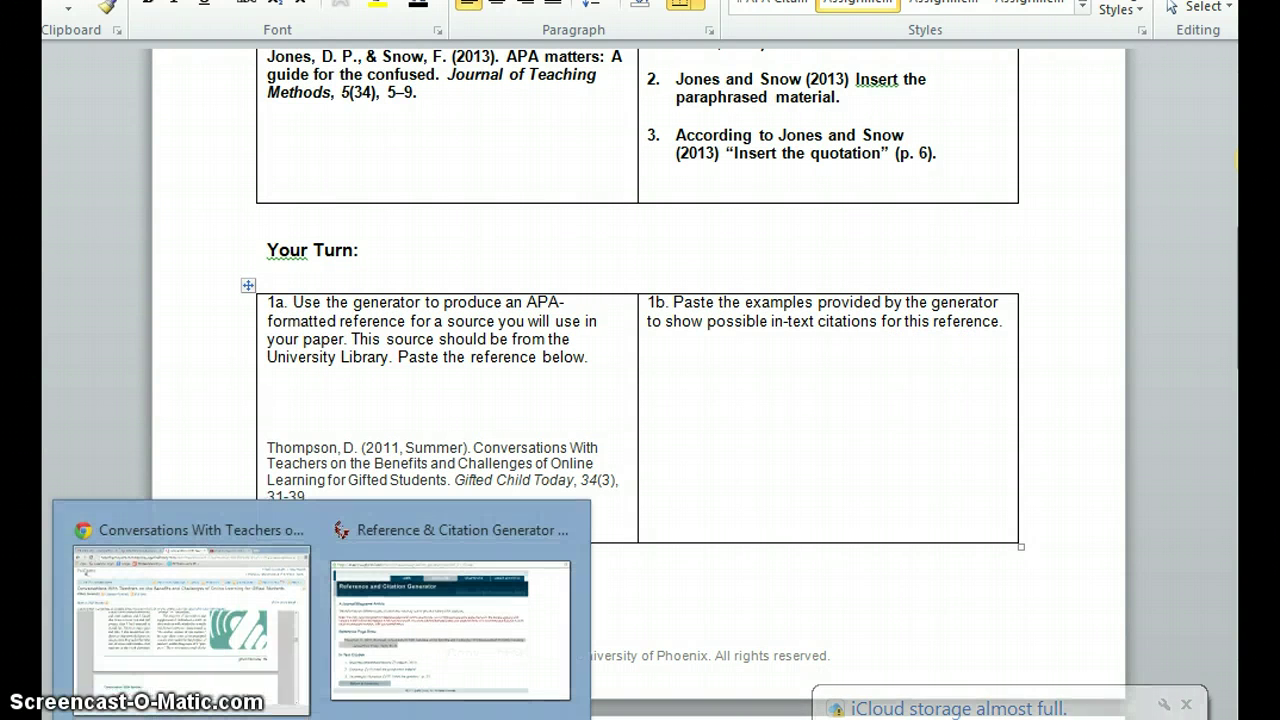
left_click(380, 608)
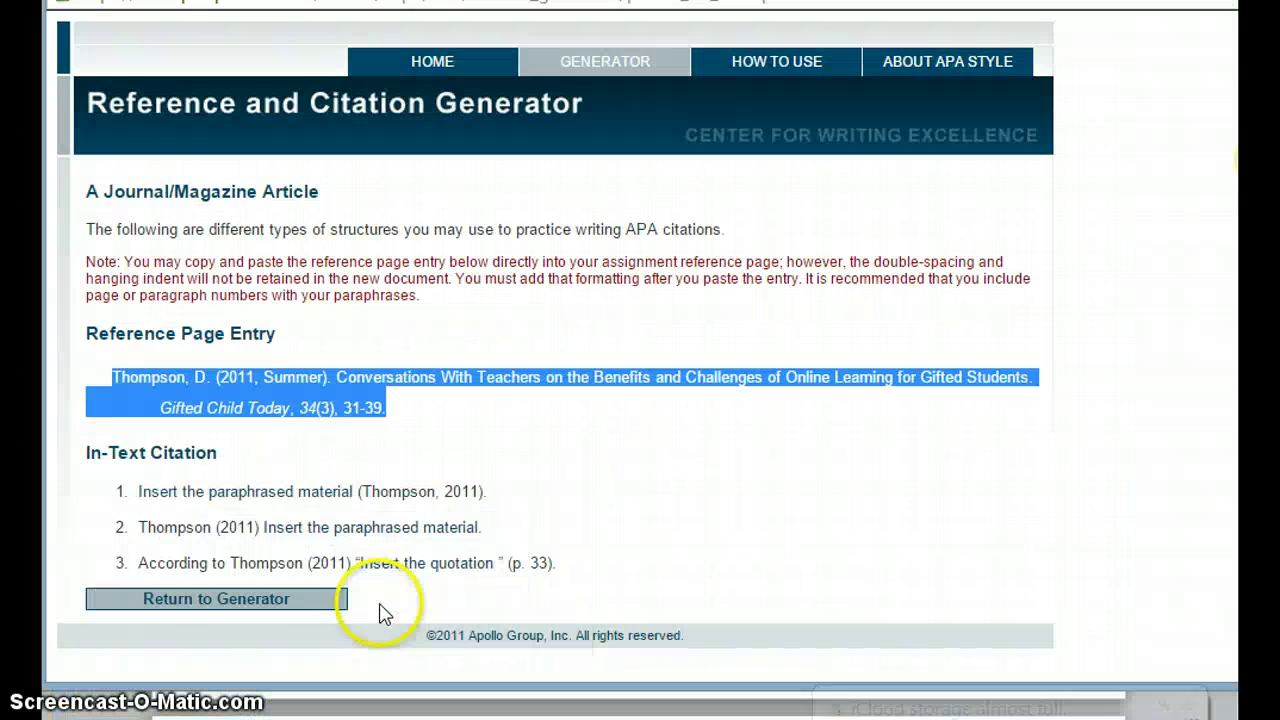
left_click(648, 470)
left_click_drag(306, 603, 107, 483)
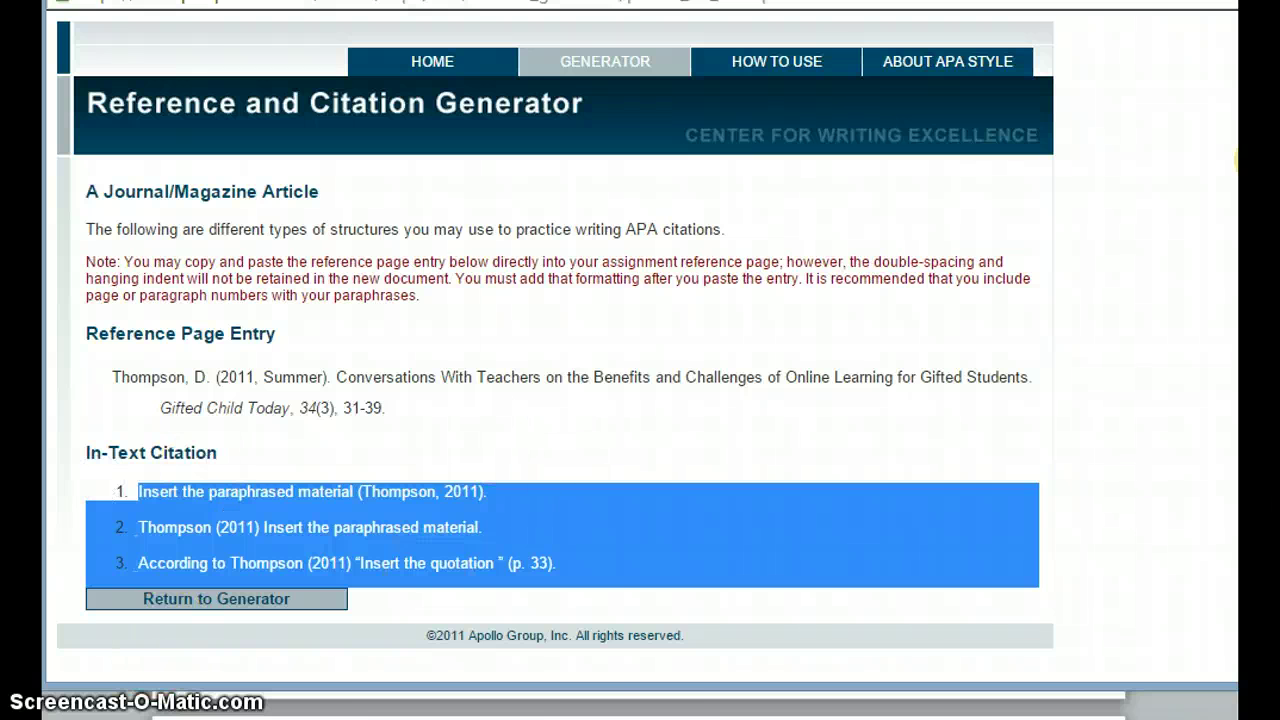
Switch back to the Word worksheet and paste the in-text citation examples below the instructions in cell 1b.
left_click(283, 614)
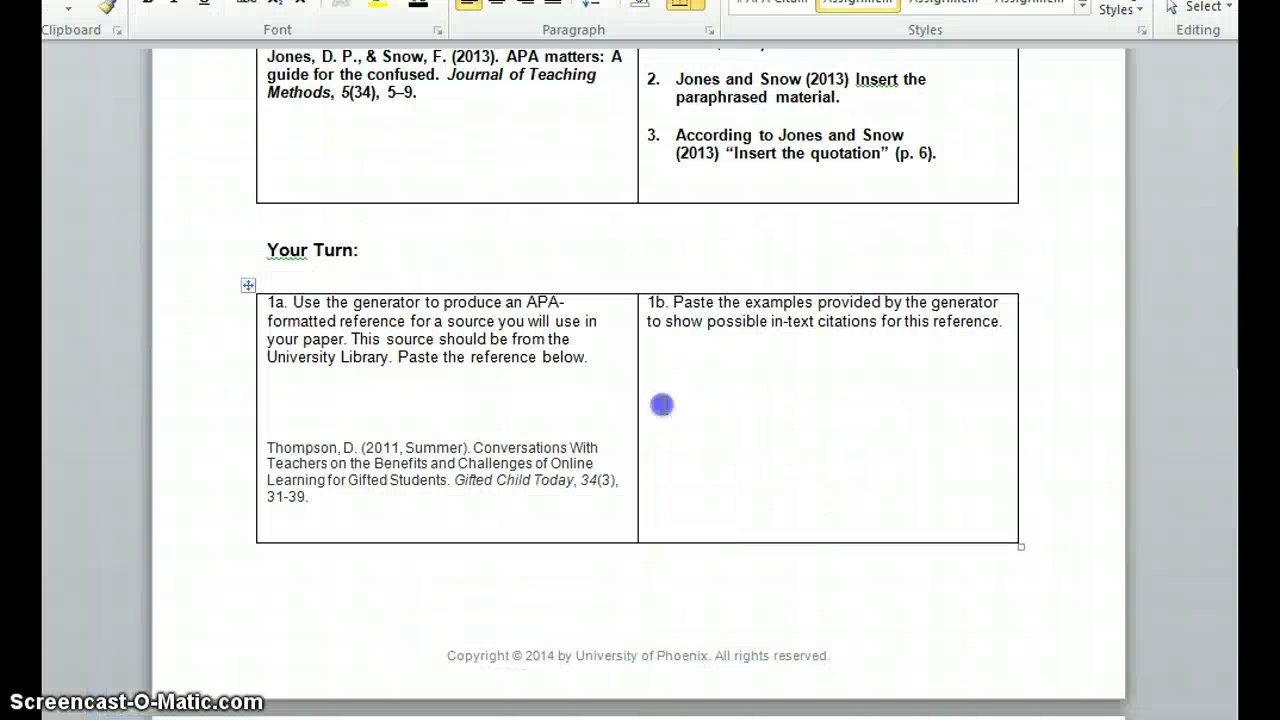
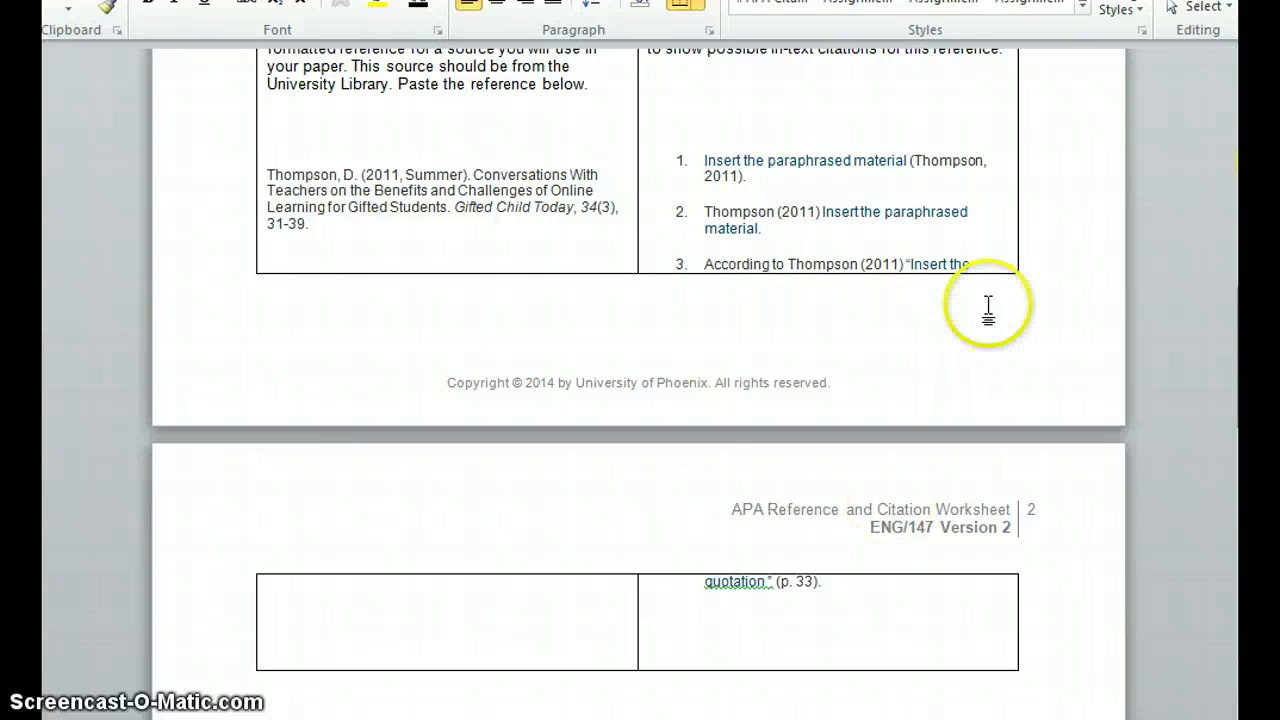
scroll(986, 304, "up", 2)
left_click(657, 234)
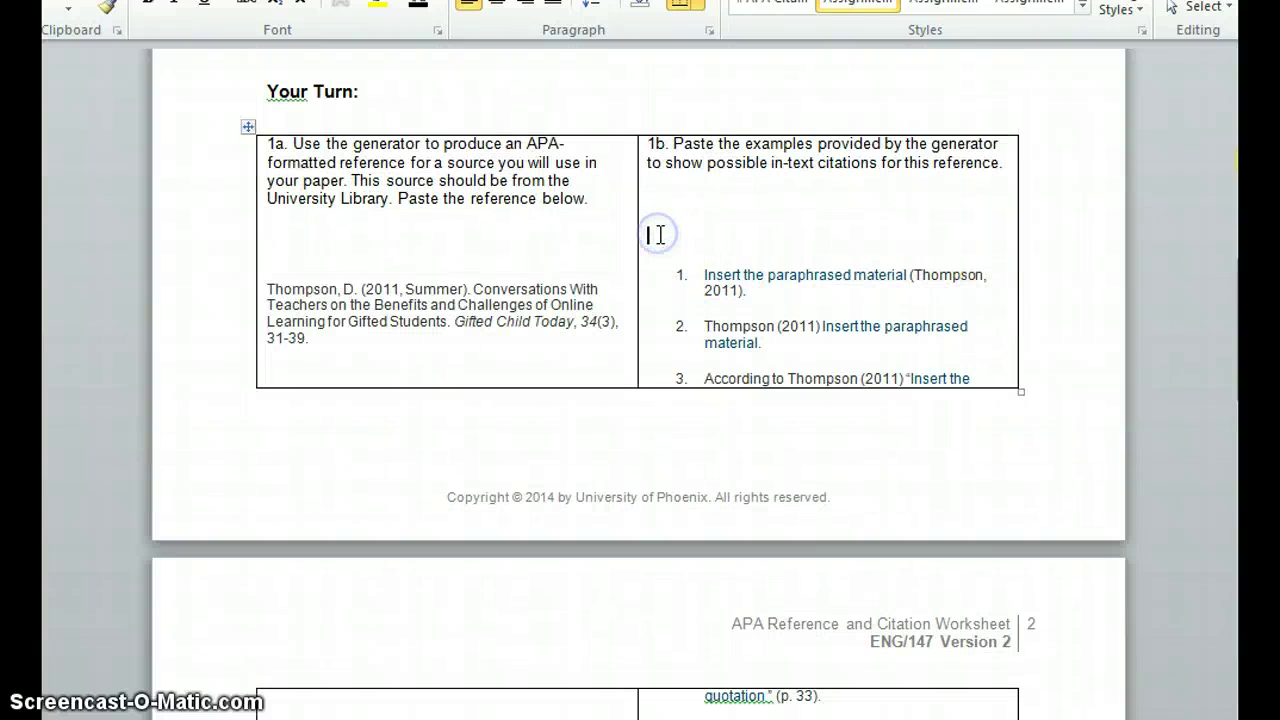
scroll(851, 194, "down", 2)
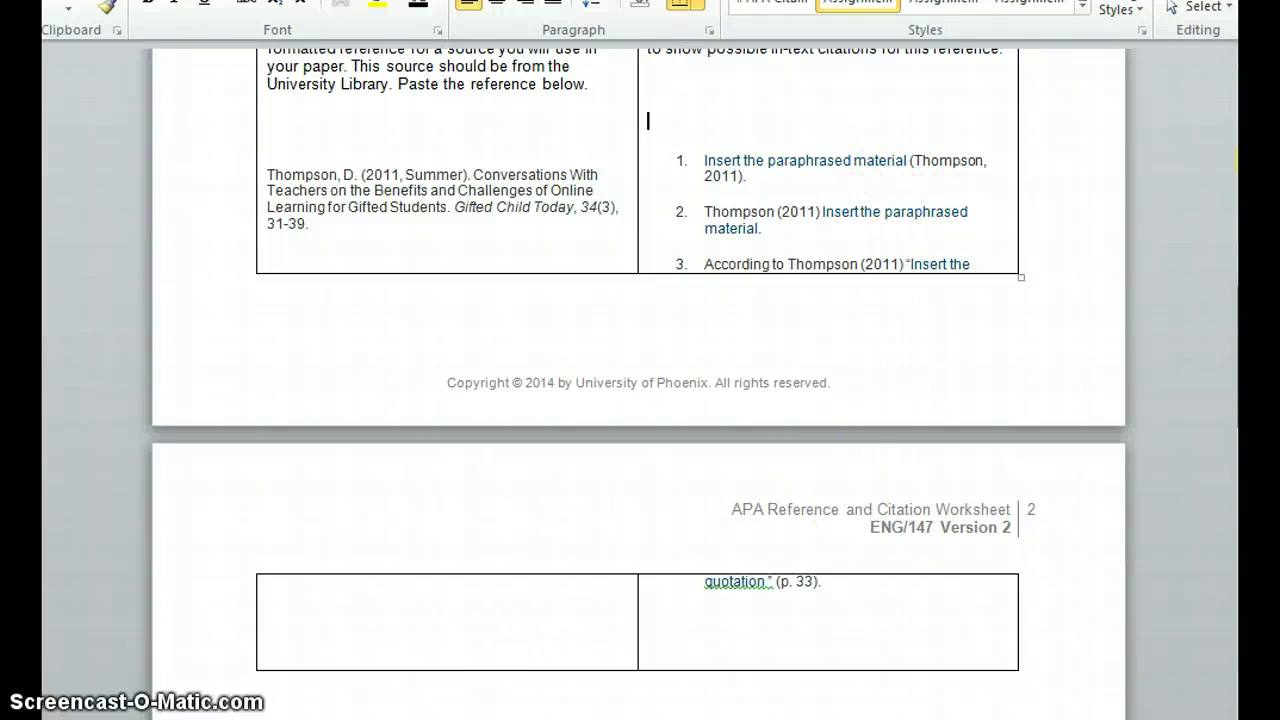
Switch to the ProQuest article and copy the page 3 sentence from "All of the teachers interviewed" through "individual needs of each student.".
left_click(200, 668)
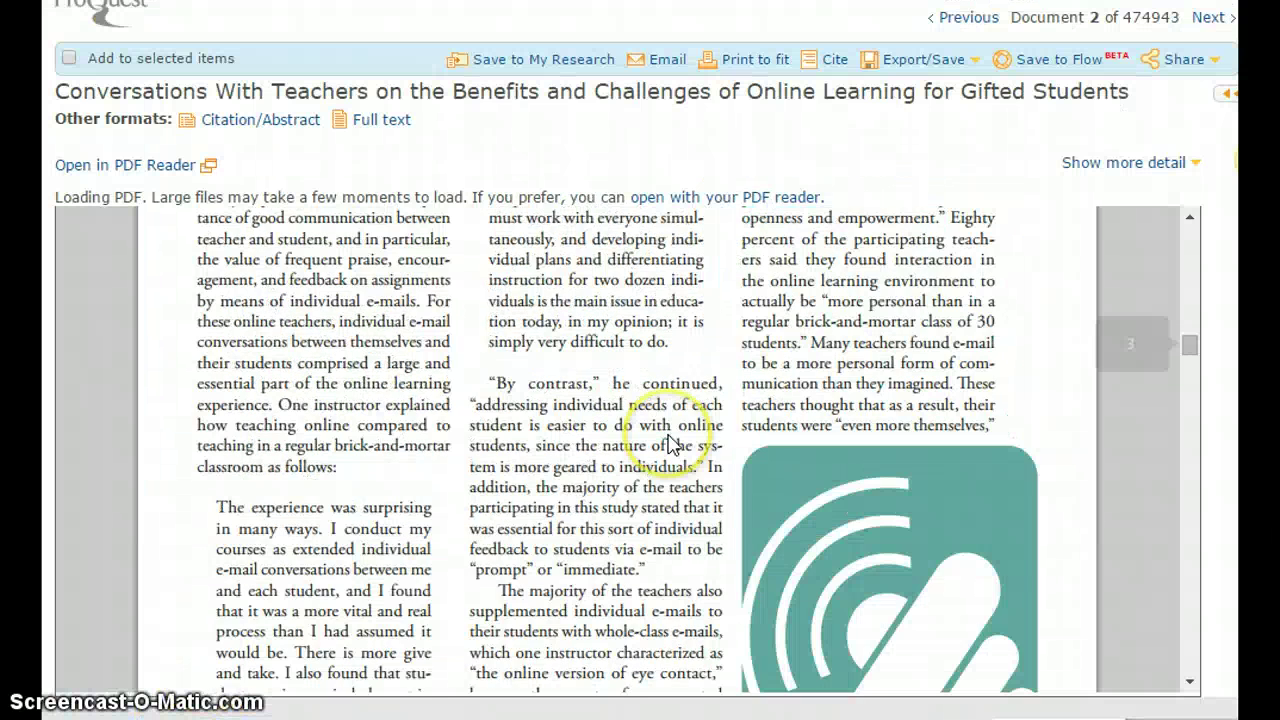
scroll(672, 445, "up", 4)
left_click(530, 380)
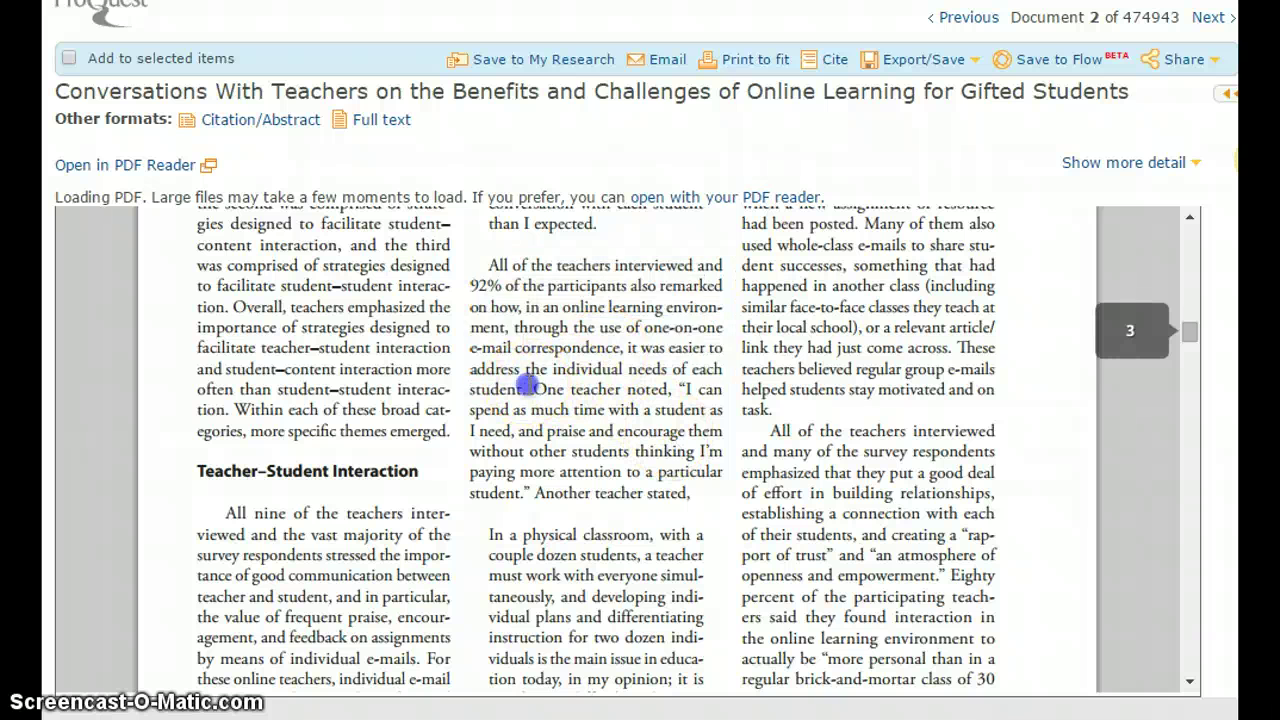
left_click_drag(530, 383, 487, 265)
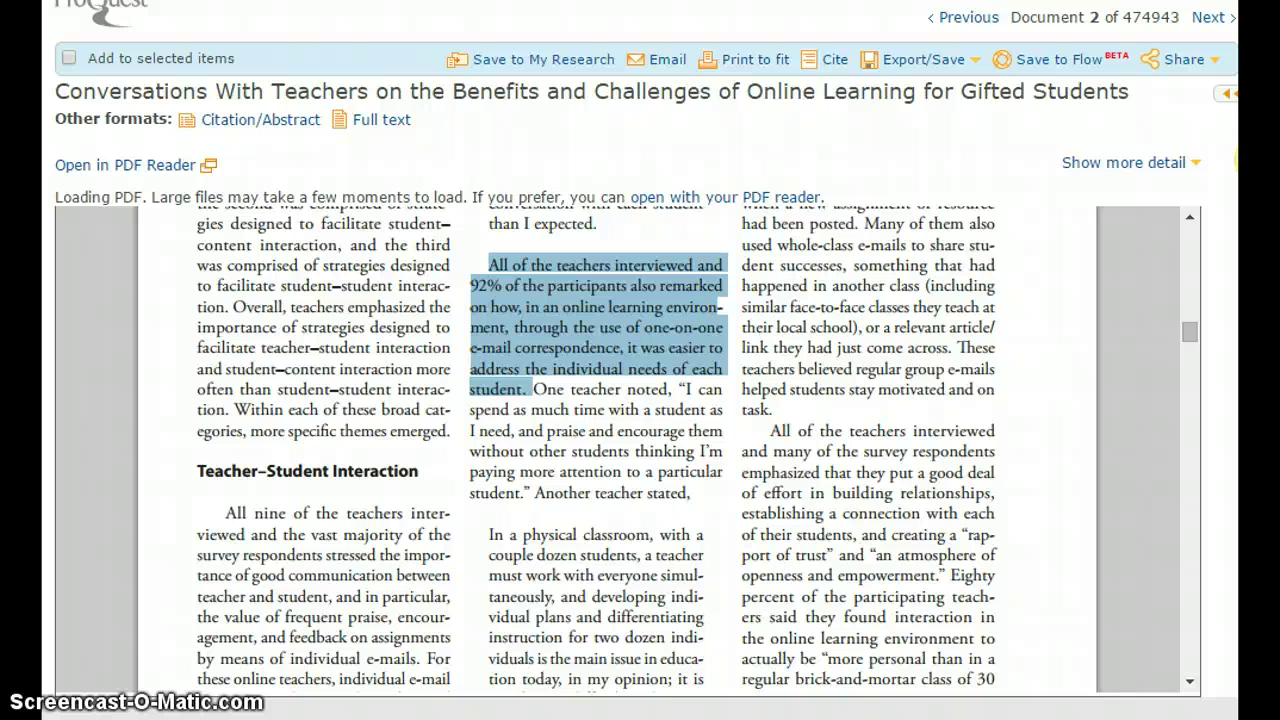
Return to the Word worksheet and replace "Insert the quotation" in citation 3 with the copied article sentence.
mouse_move(250, 715)
left_click(257, 672)
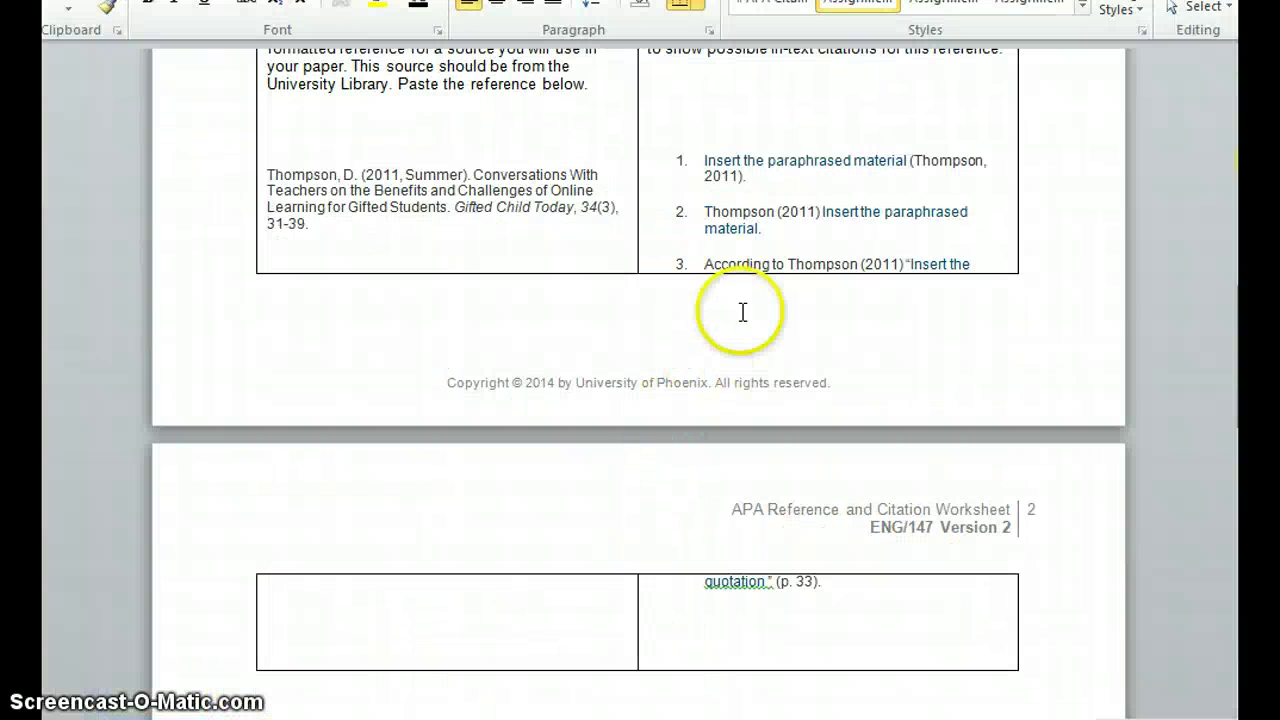
left_click(914, 264)
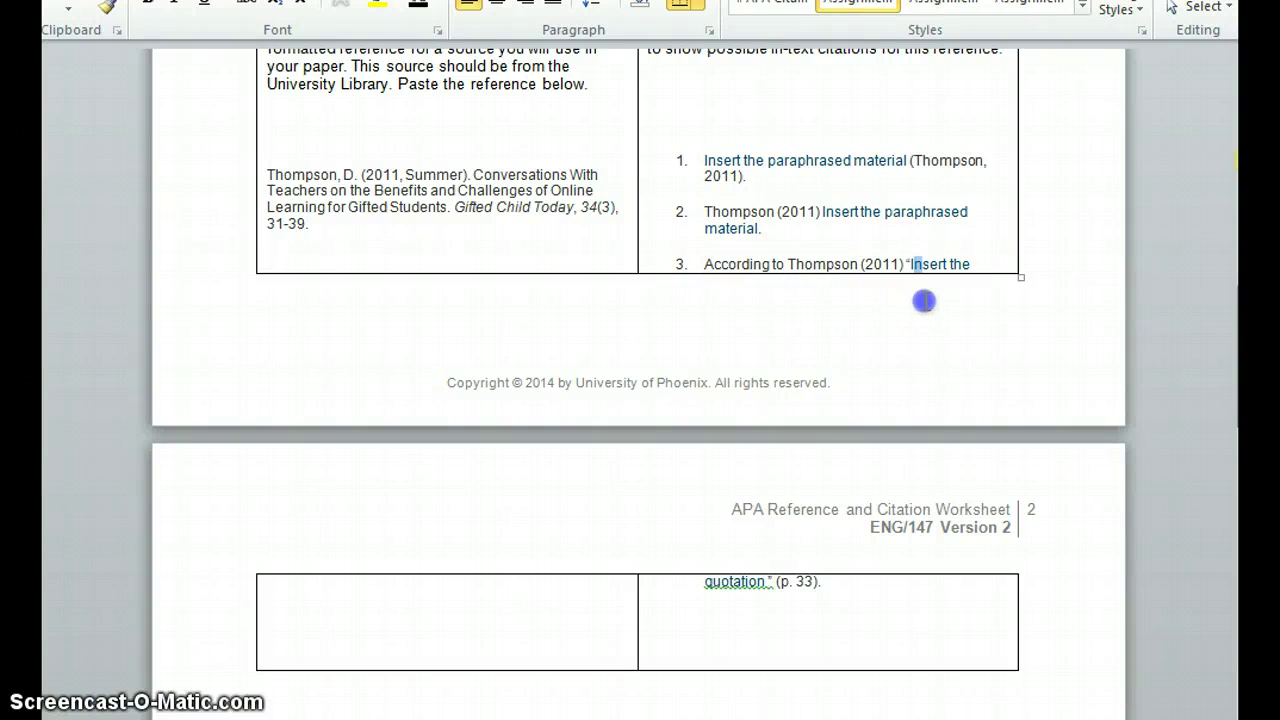
left_click_drag(908, 264, 758, 574)
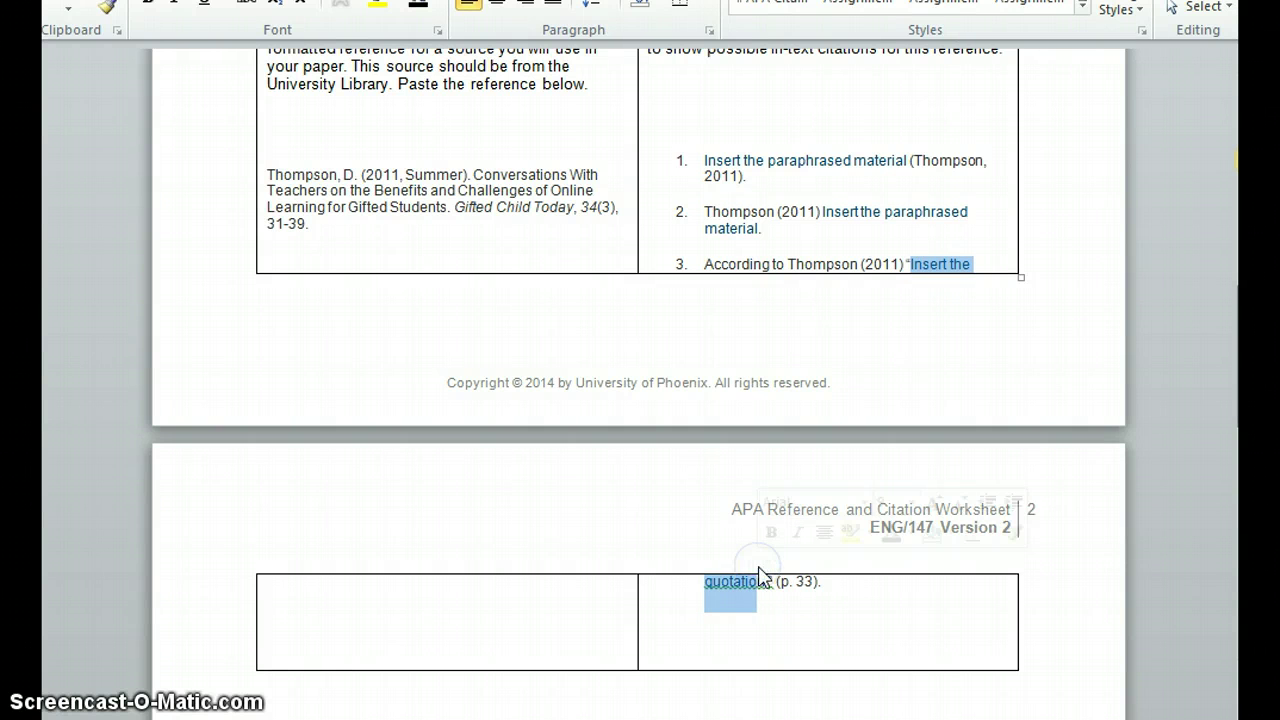
key("Delete")
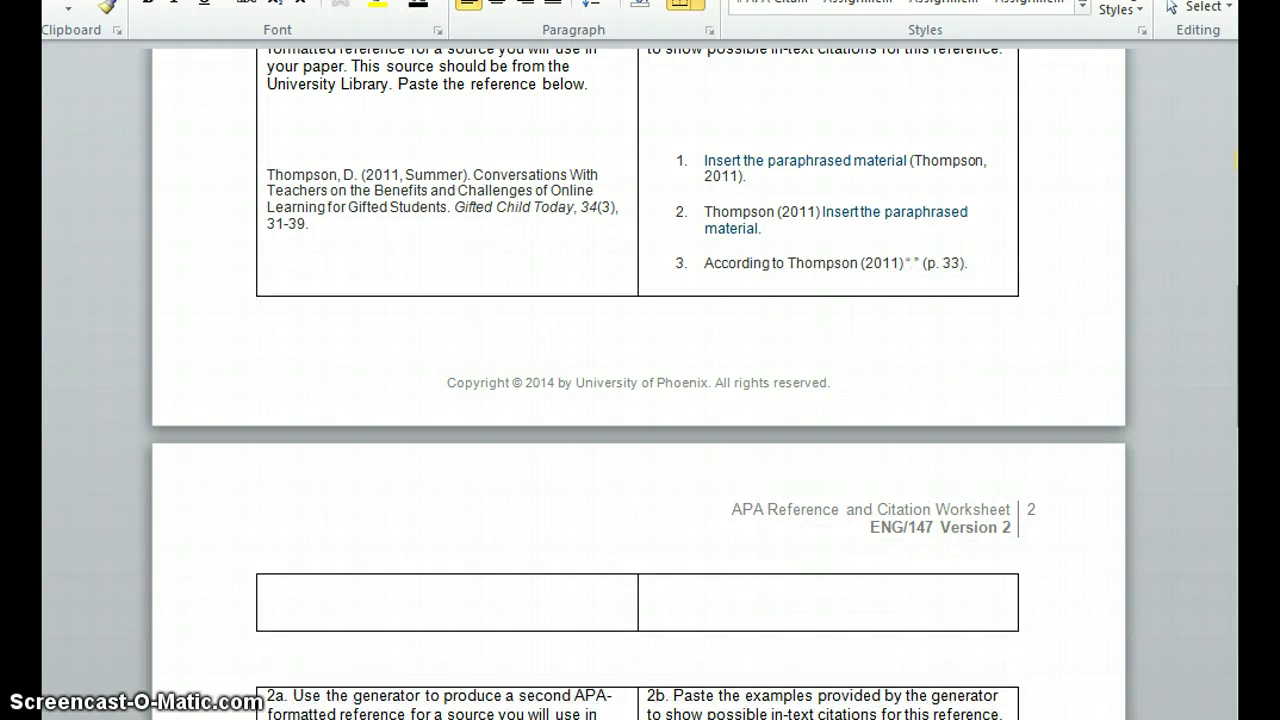
type("All of the teachers interviewed and 92% of the participants also remarked on how, in an online learning environment, through the use of one-on-one e-mail correspondence, it was easier to address the individual needs of each student.")
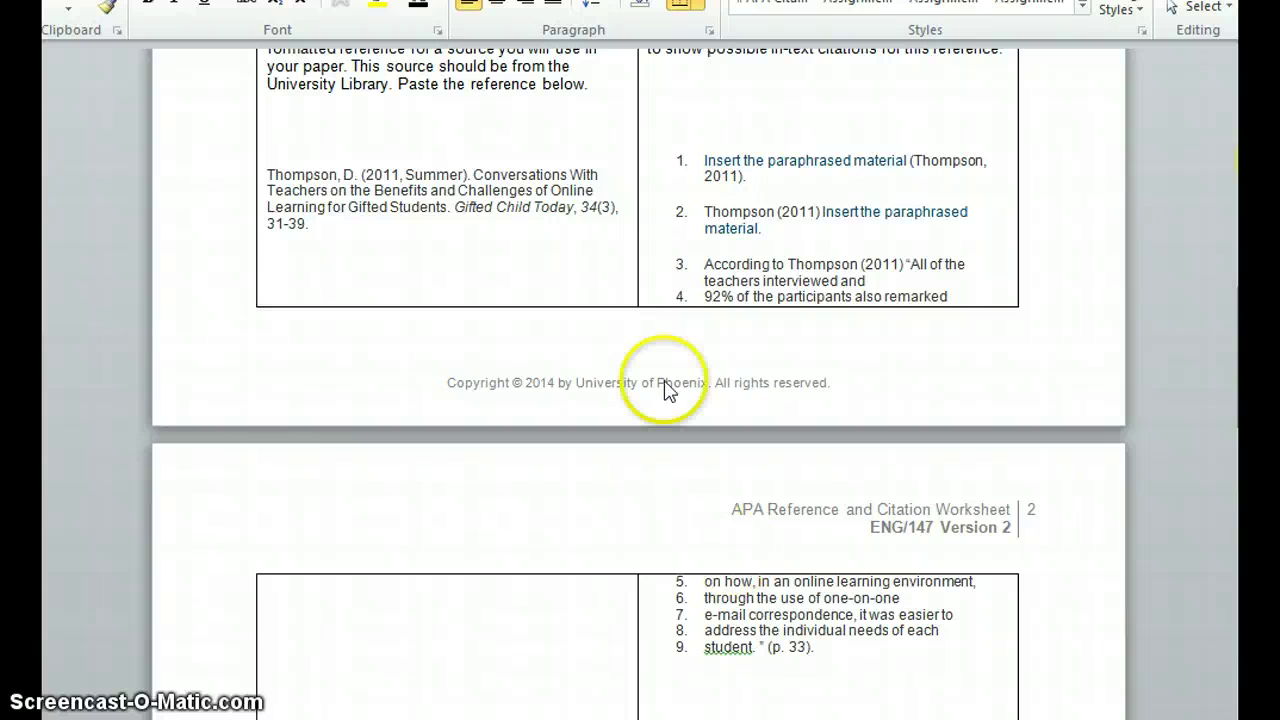
Join the lines starting "92% of the participants" and "on how, in an online" to citation 3, removing their list numbers and keeping spaces between words.
left_click(706, 297)
key("BackSpace")
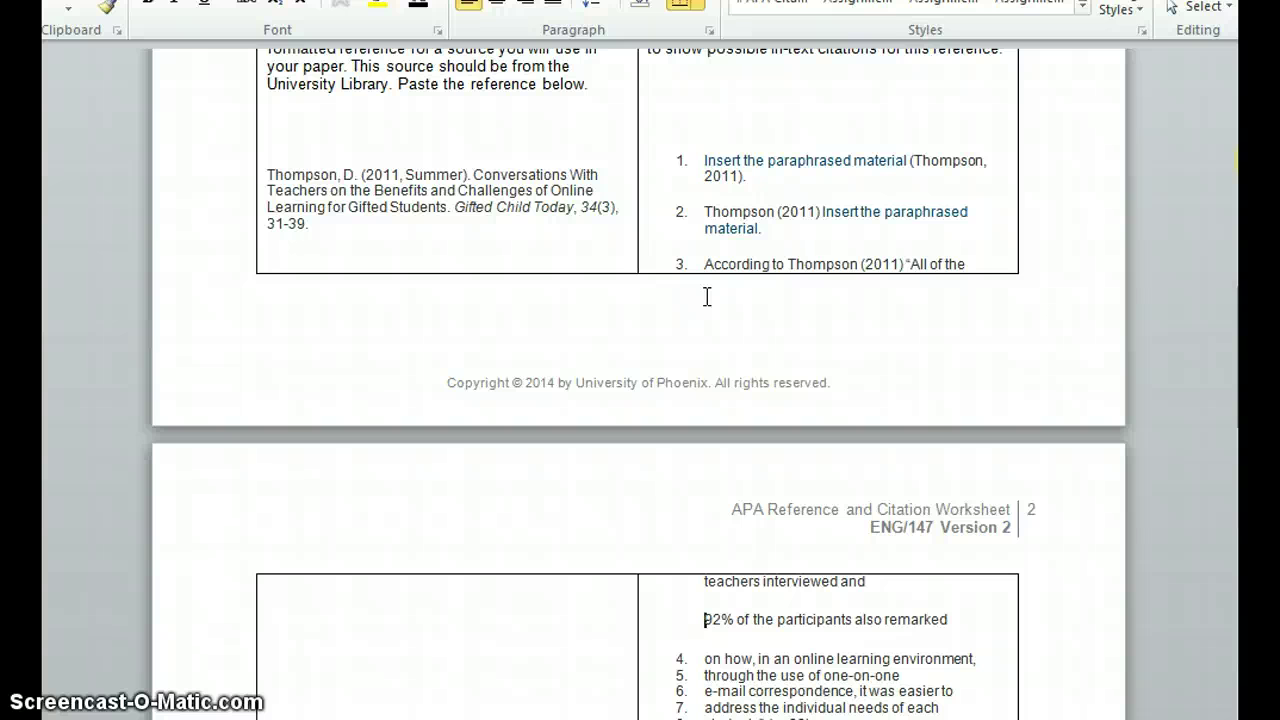
key("BackSpace")
key("BackSpace")
key("BackSpace")
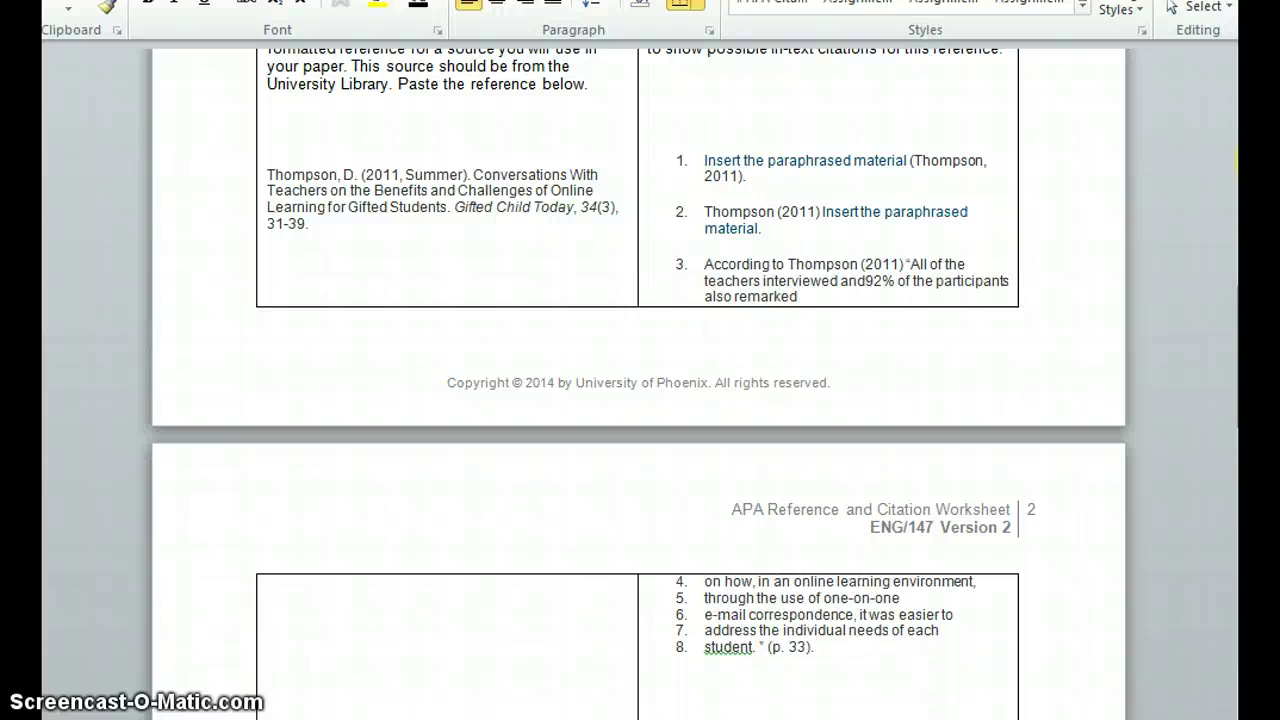
left_click(705, 581)
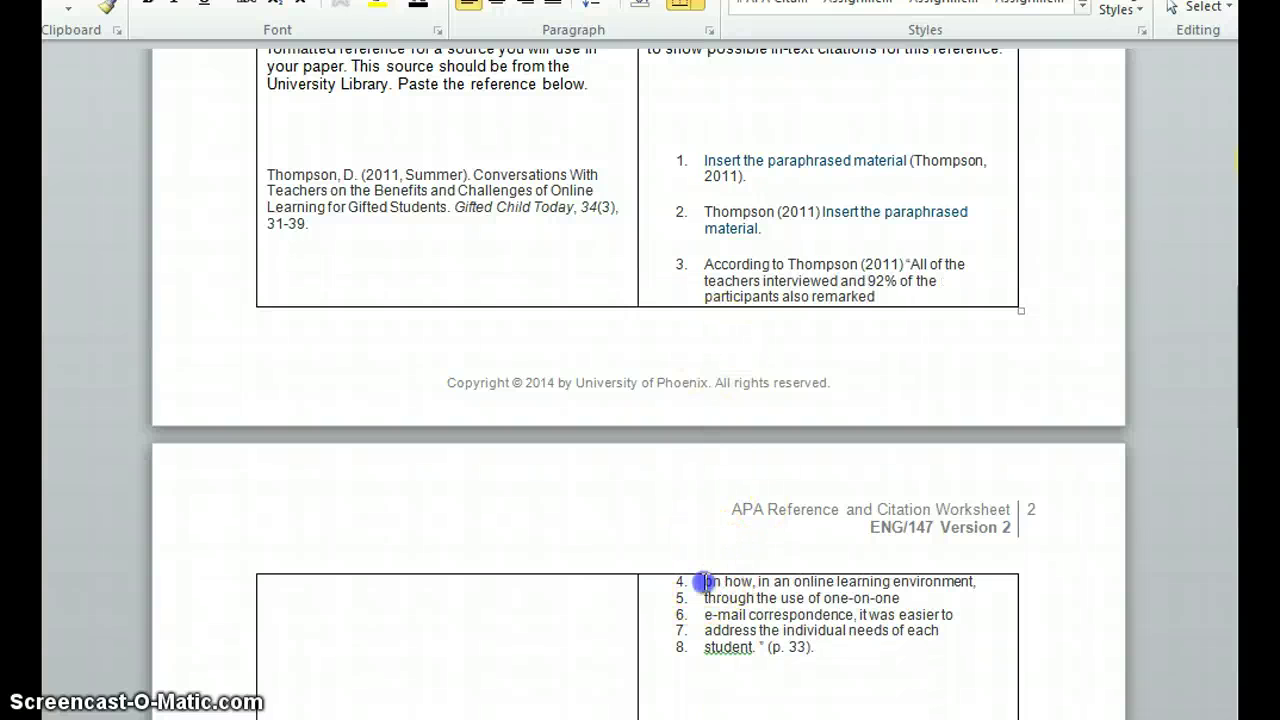
key("BackSpace")
key("BackSpace")
key("BackSpace")
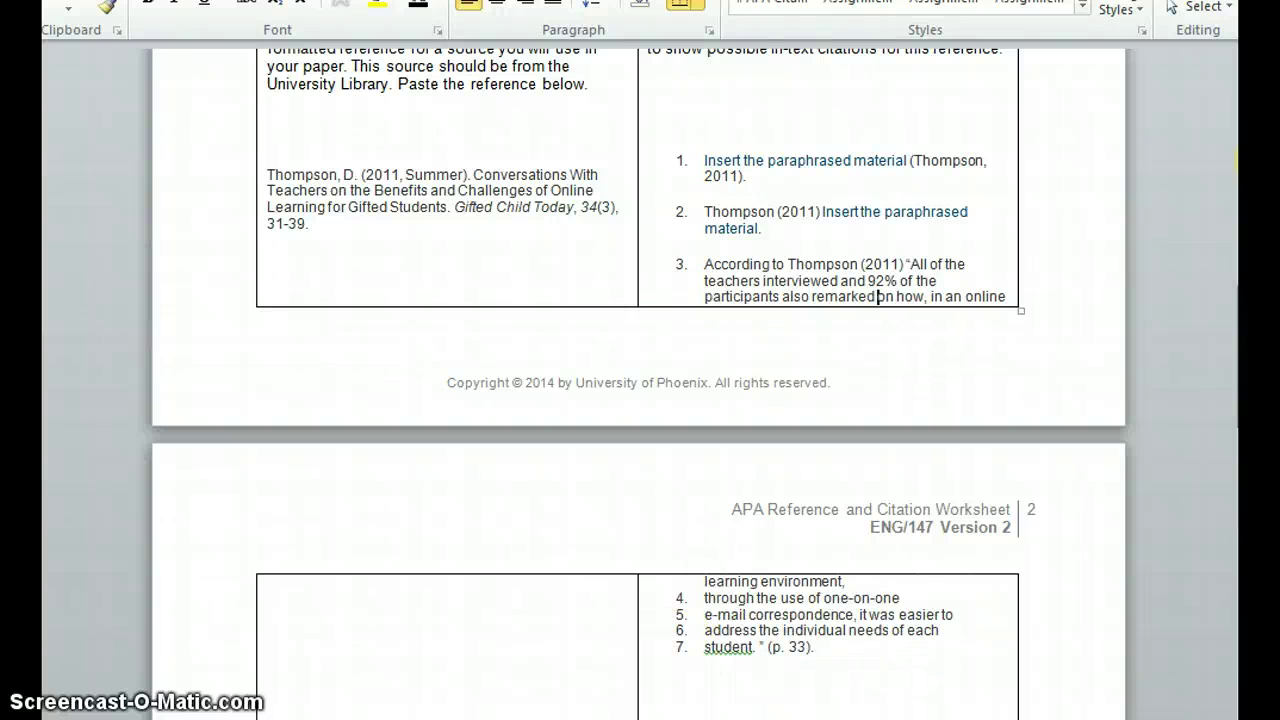
Join the lines starting "through the use of" and "e-mail correspondence" to the quotation in citation 3, removing their list numbers.
left_click(707, 598)
key("BackSpace")
key("BackSpace")
key("BackSpace")
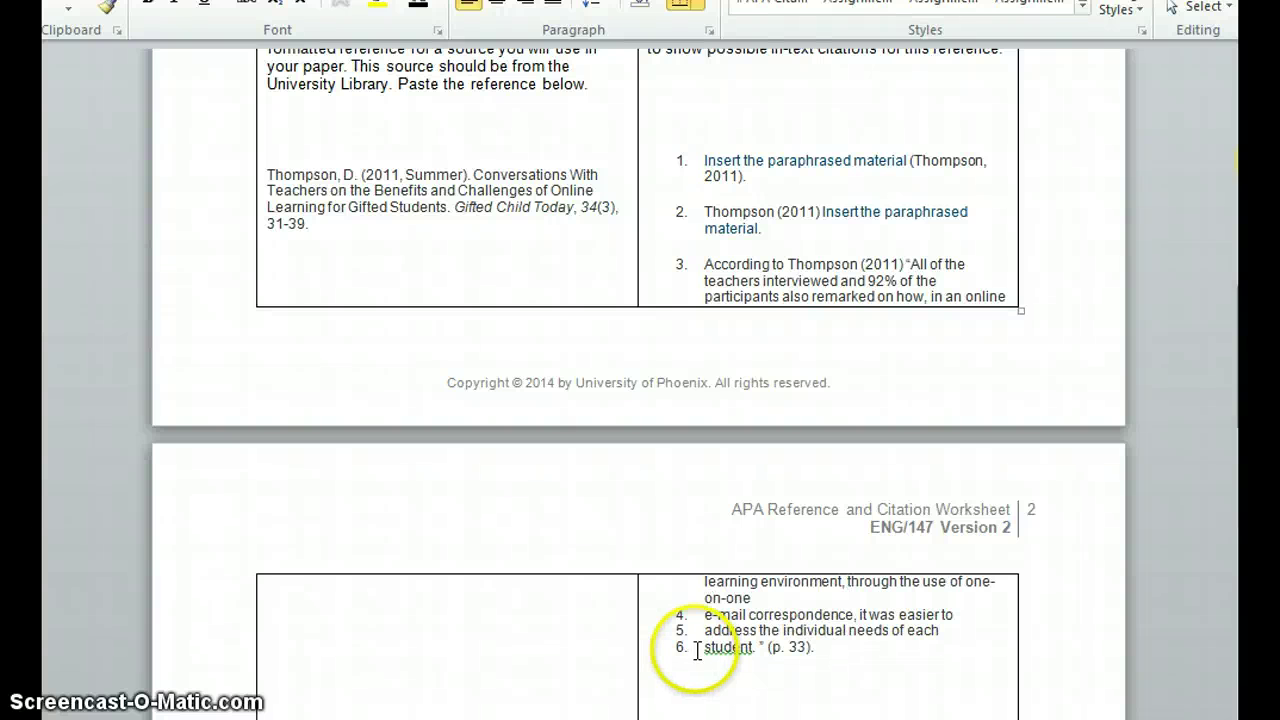
left_click(703, 615)
key("BackSpace")
key("BackSpace")
key("BackSpace")
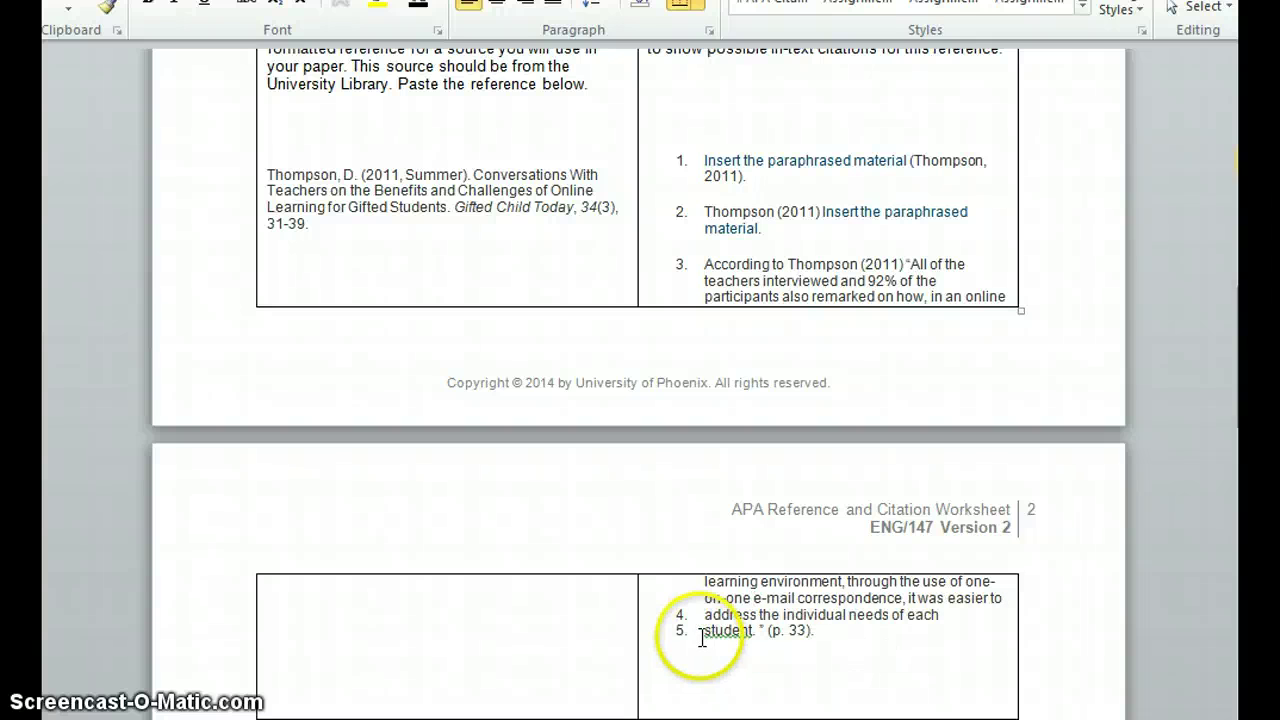
Join the last two broken lines, starting "address the individual needs" and "student", to the quotation in citation 3.
left_click(703, 614)
key("BackSpace")
key("BackSpace")
key("BackSpace")
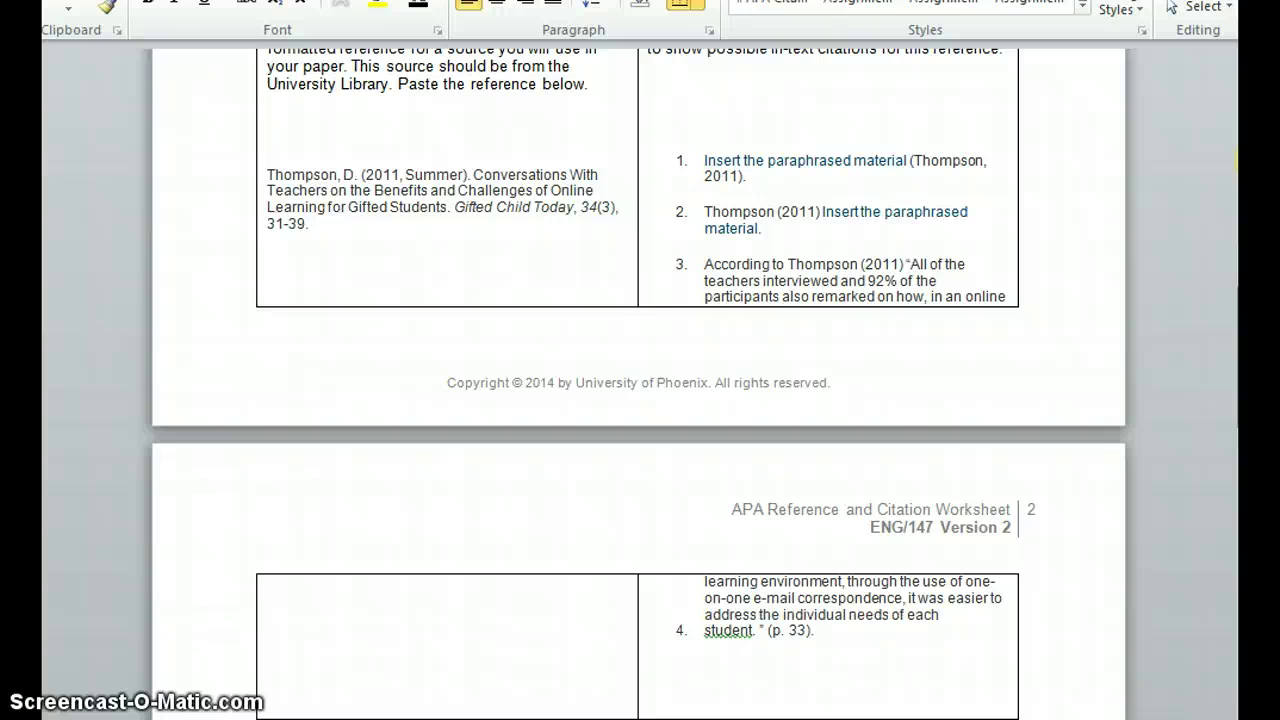
left_click(704, 634)
key("BackSpace")
key("BackSpace")
key("BackSpace")
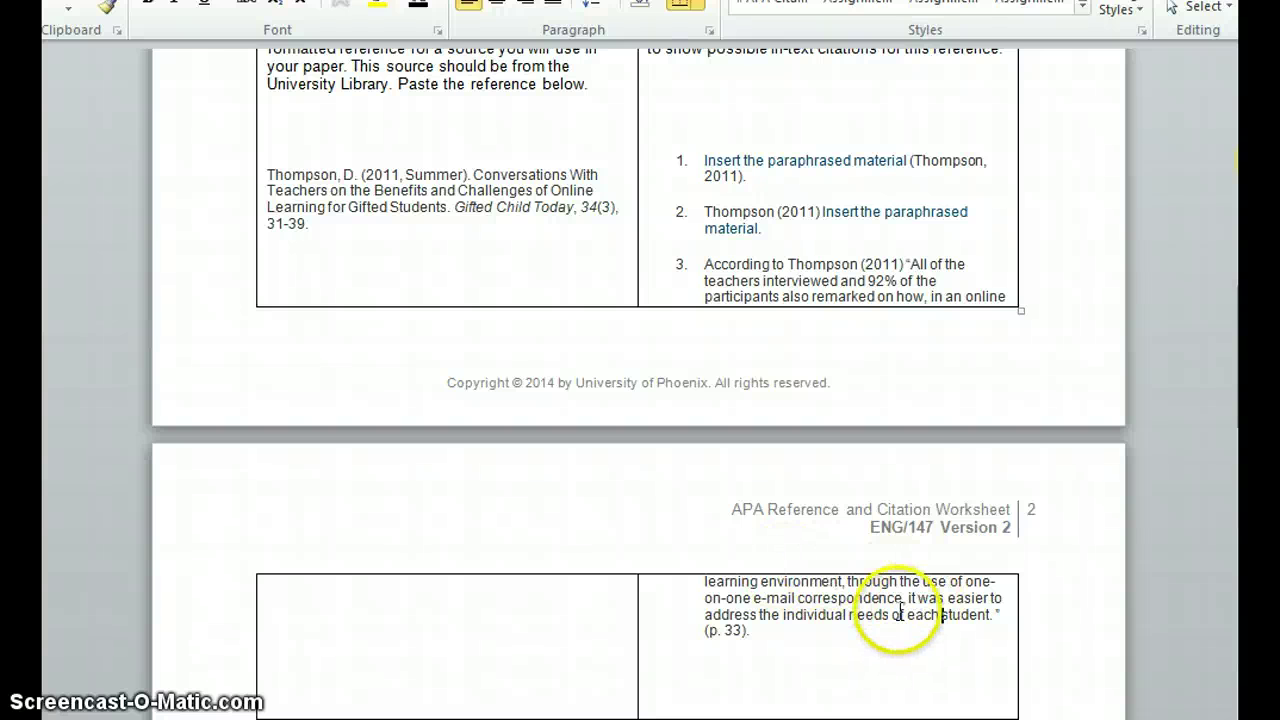
Remove the period and space before the closing quotation mark in citation 3, keeping the period after "(p. 33)".
left_click(789, 642)
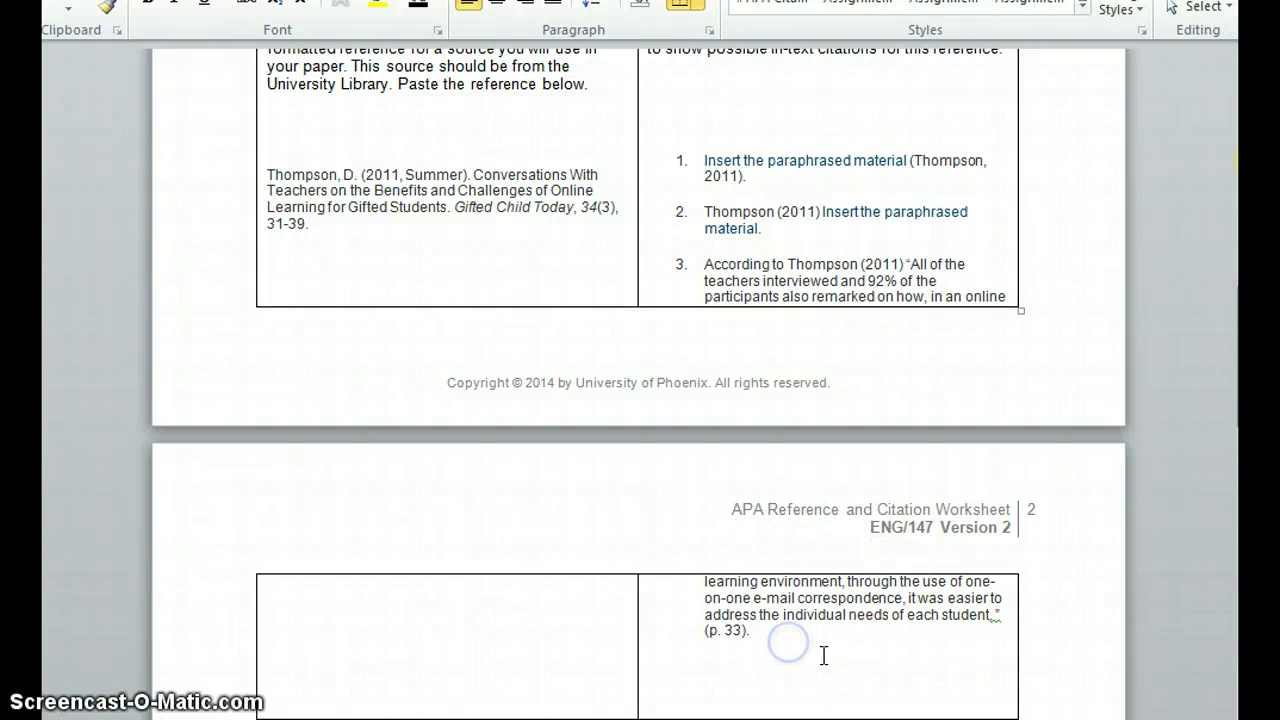
scroll(833, 654, "up", 1)
left_click(997, 671)
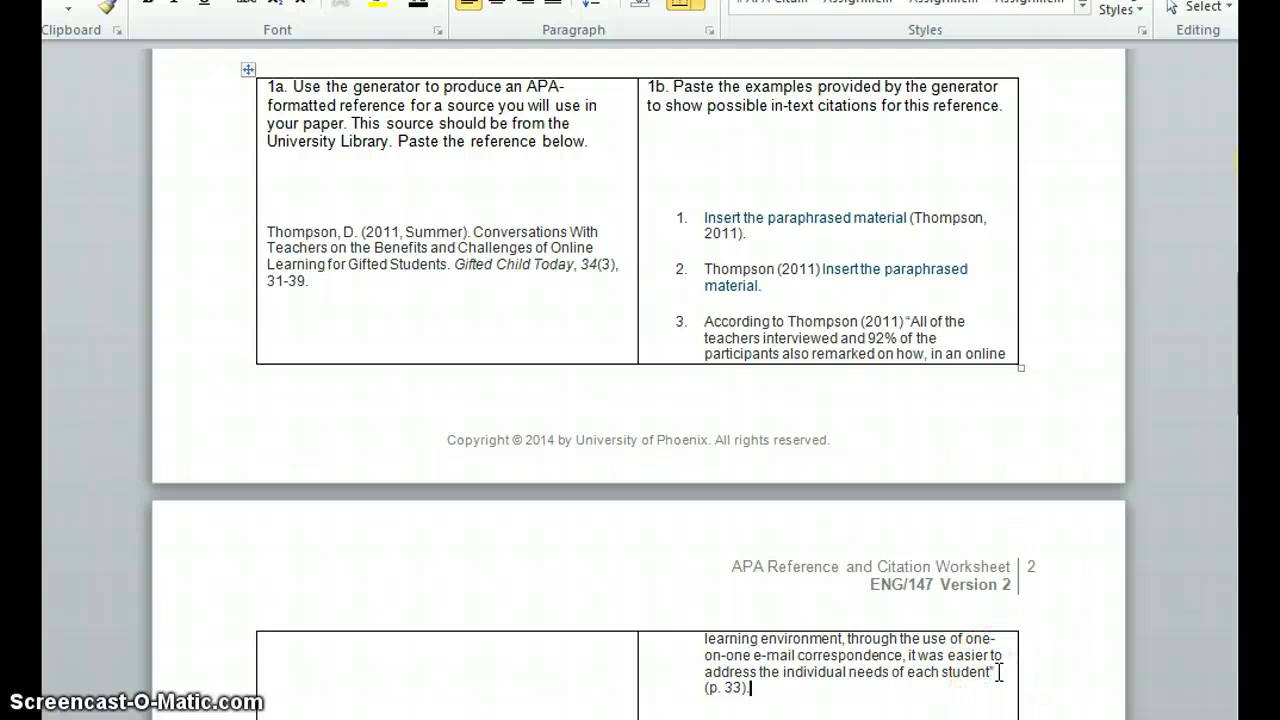
left_click(755, 687)
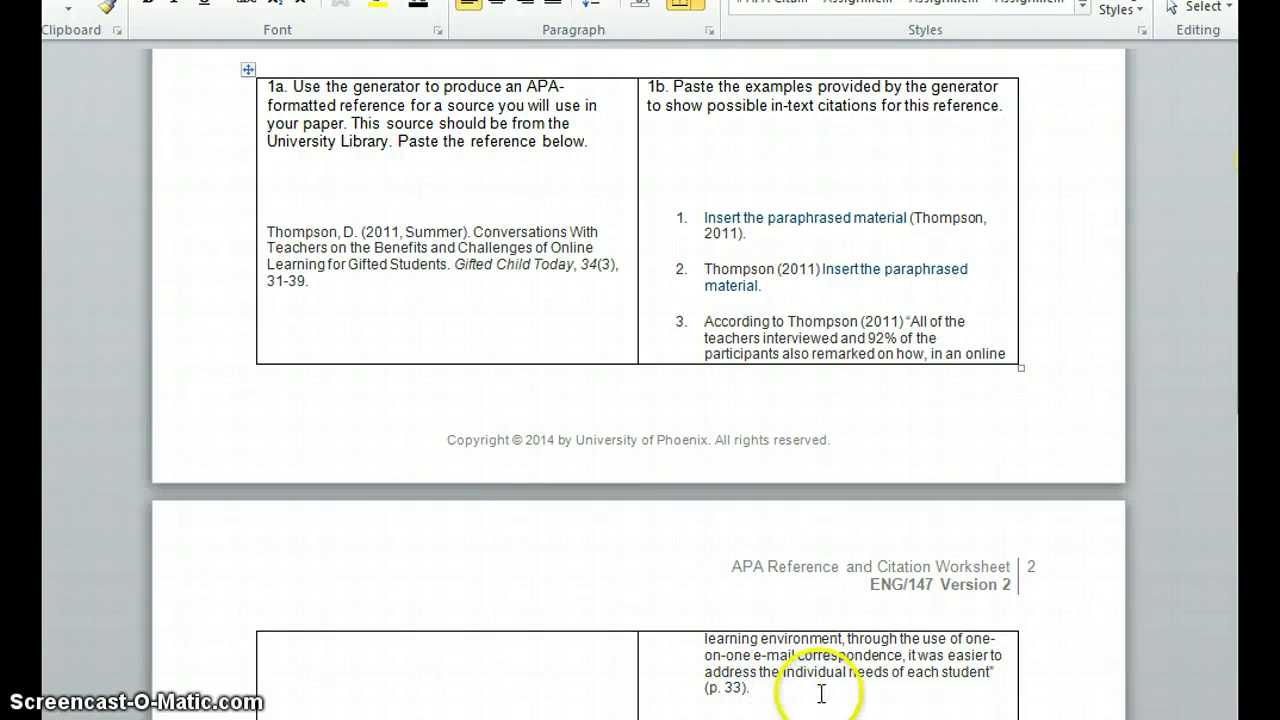
left_click(766, 689)
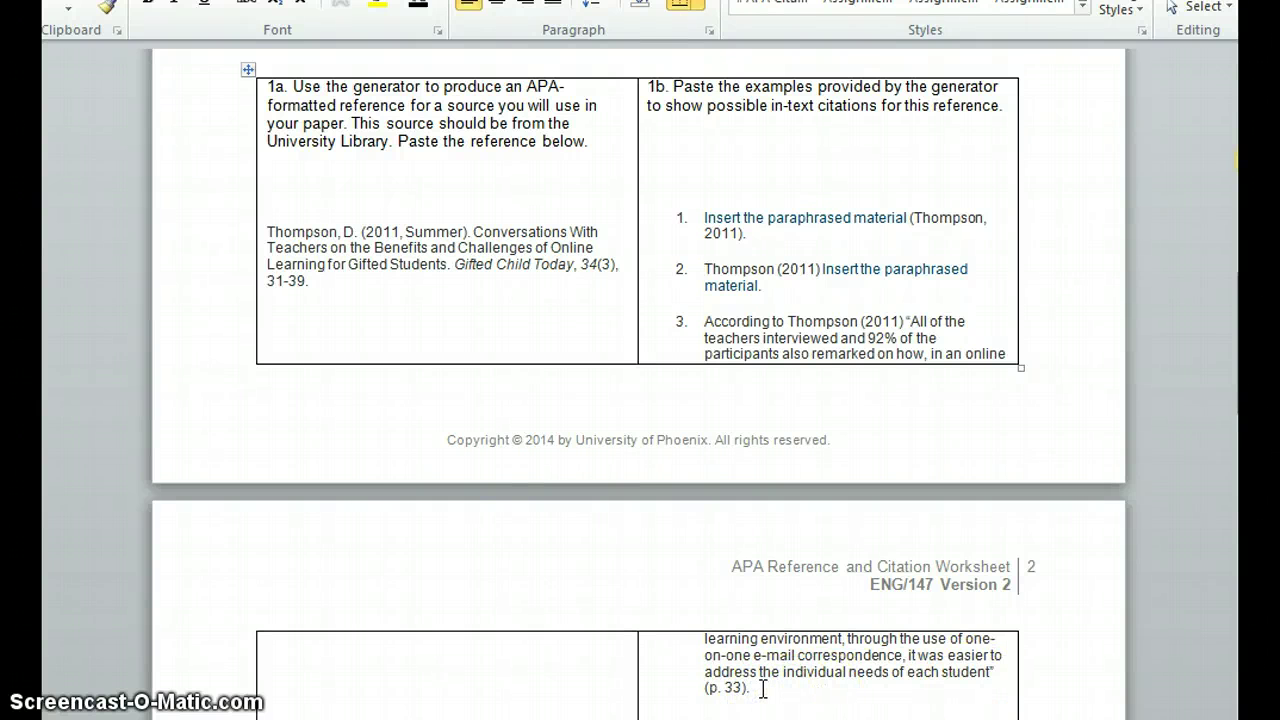
scroll(815, 680, "up", 3)
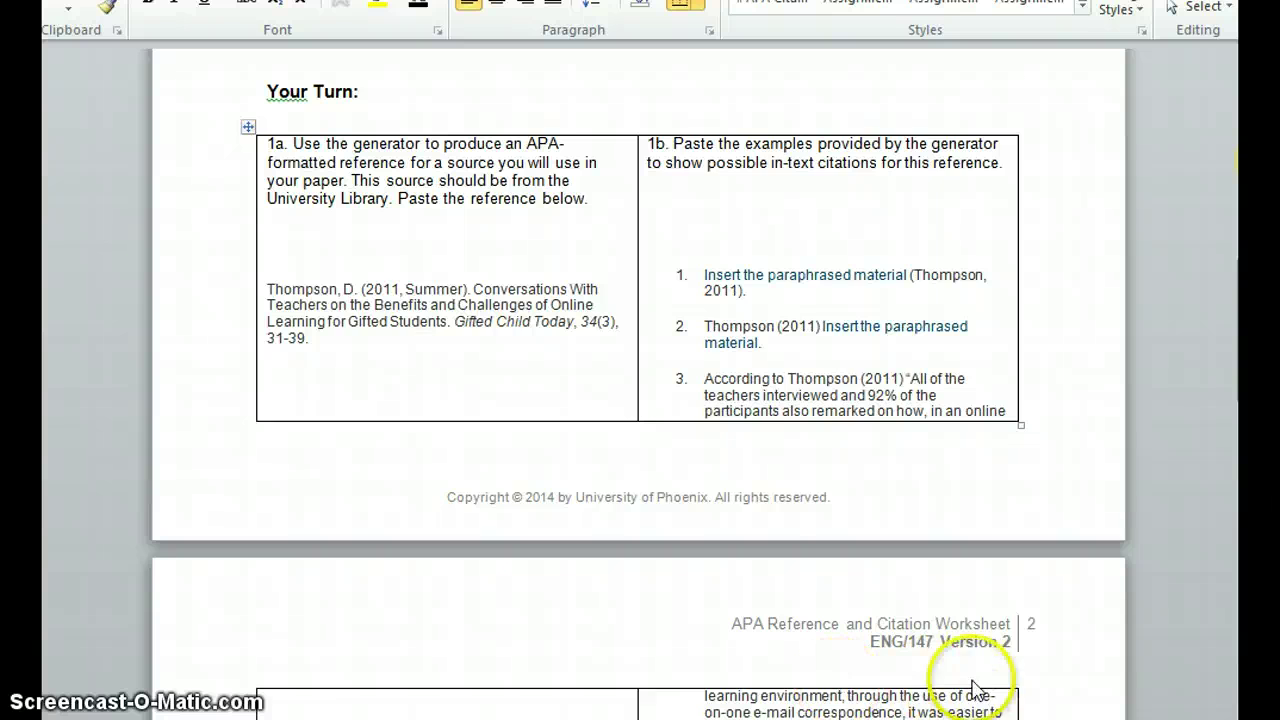
scroll(975, 690, "down", 3)
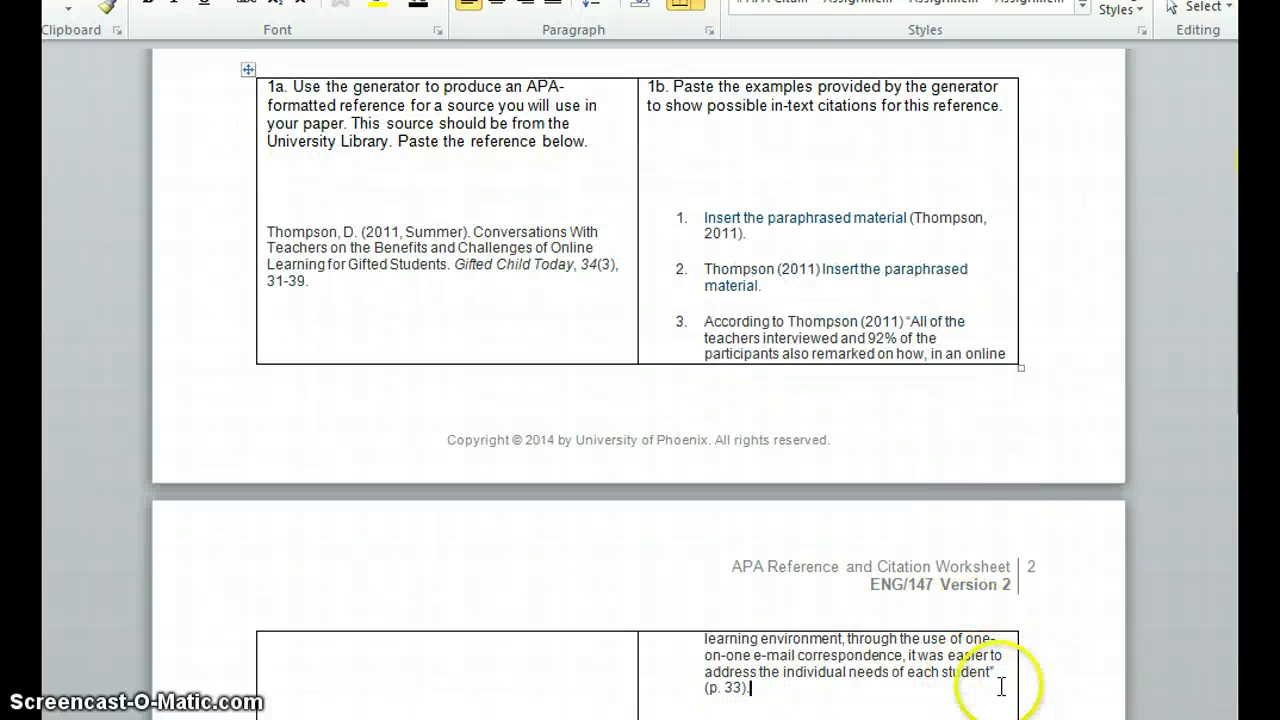
left_click(760, 687)
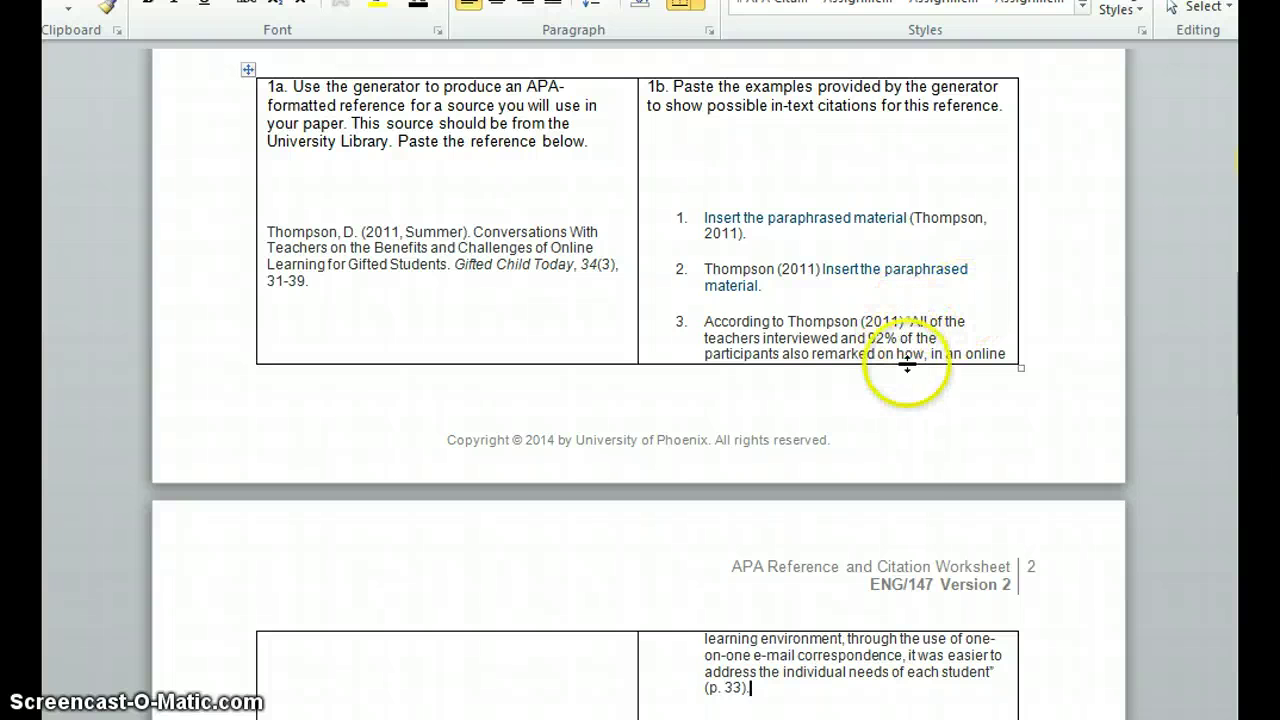
scroll(906, 400, "down", 1)
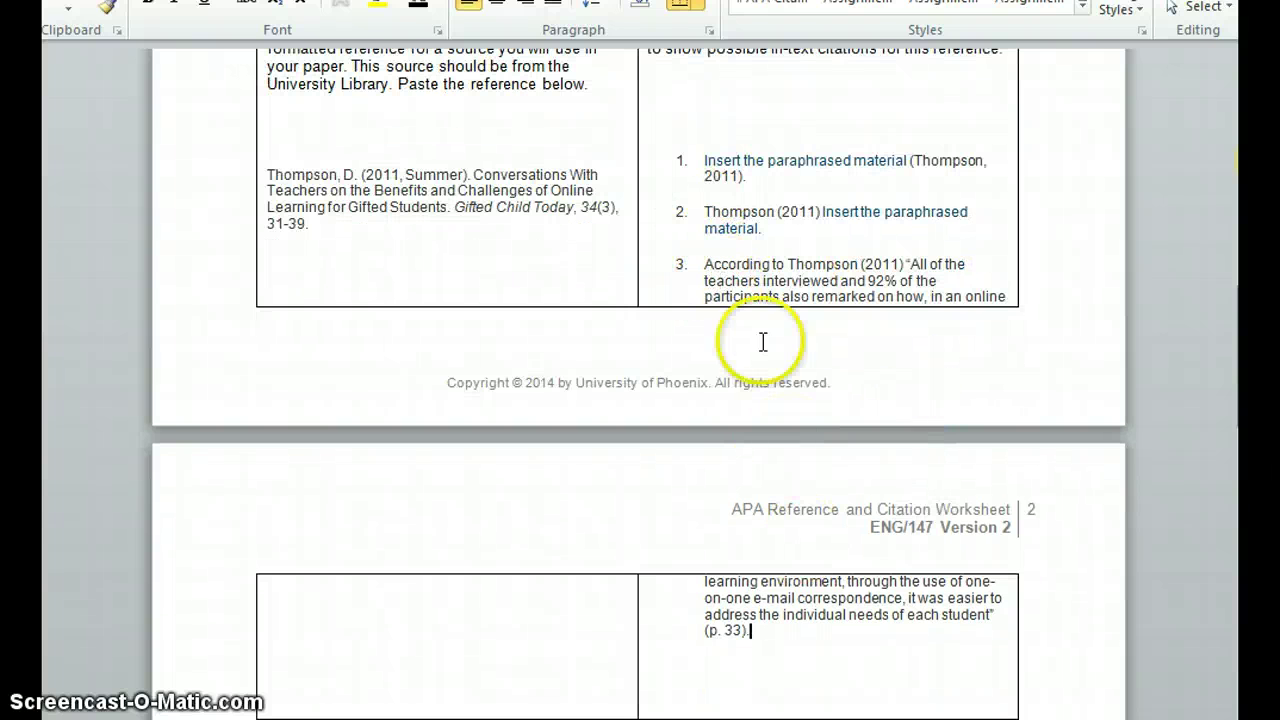
left_click(783, 178)
scroll(783, 178, "up", 1)
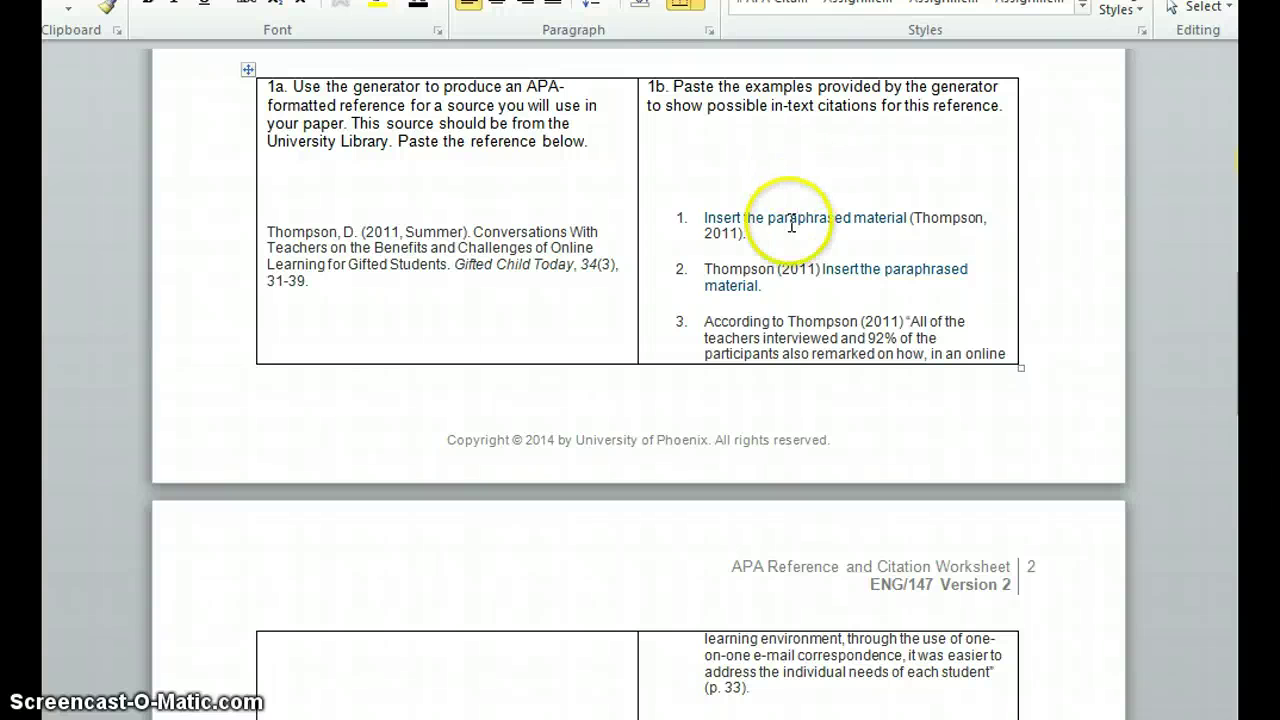
Delete the placeholder "Insert the paraphrased material" from citation 1, keeping the author-and-year parenthetical.
left_click(909, 216)
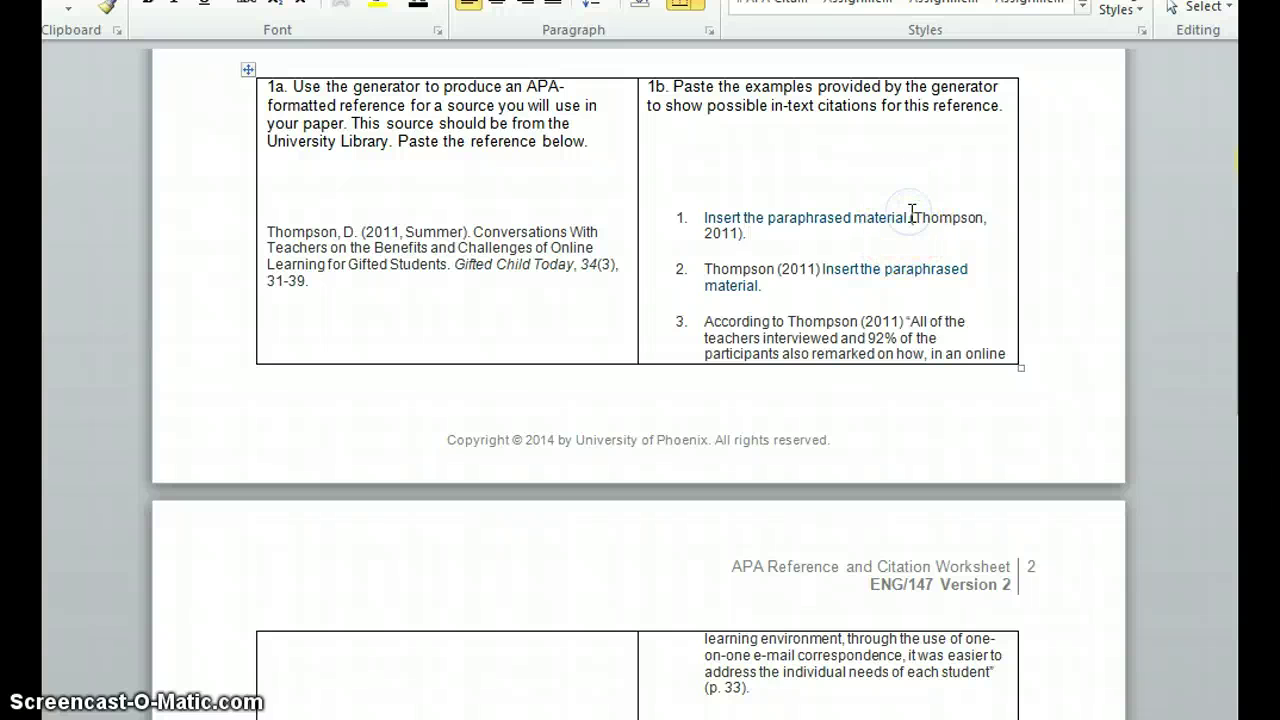
key("BackSpace")
key("BackSpace")
key("BackSpace")
key("BackSpace")
key("BackSpace")
key("BackSpace")
key("BackSpace")
key("BackSpace")
key("BackSpace")
key("BackSpace")
key("BackSpace")
key("BackSpace")
key("BackSpace")
key("BackSpace")
key("BackSpace")
key("BackSpace")
key("BackSpace")
key("BackSpace")
key("BackSpace")
key("BackSpace")
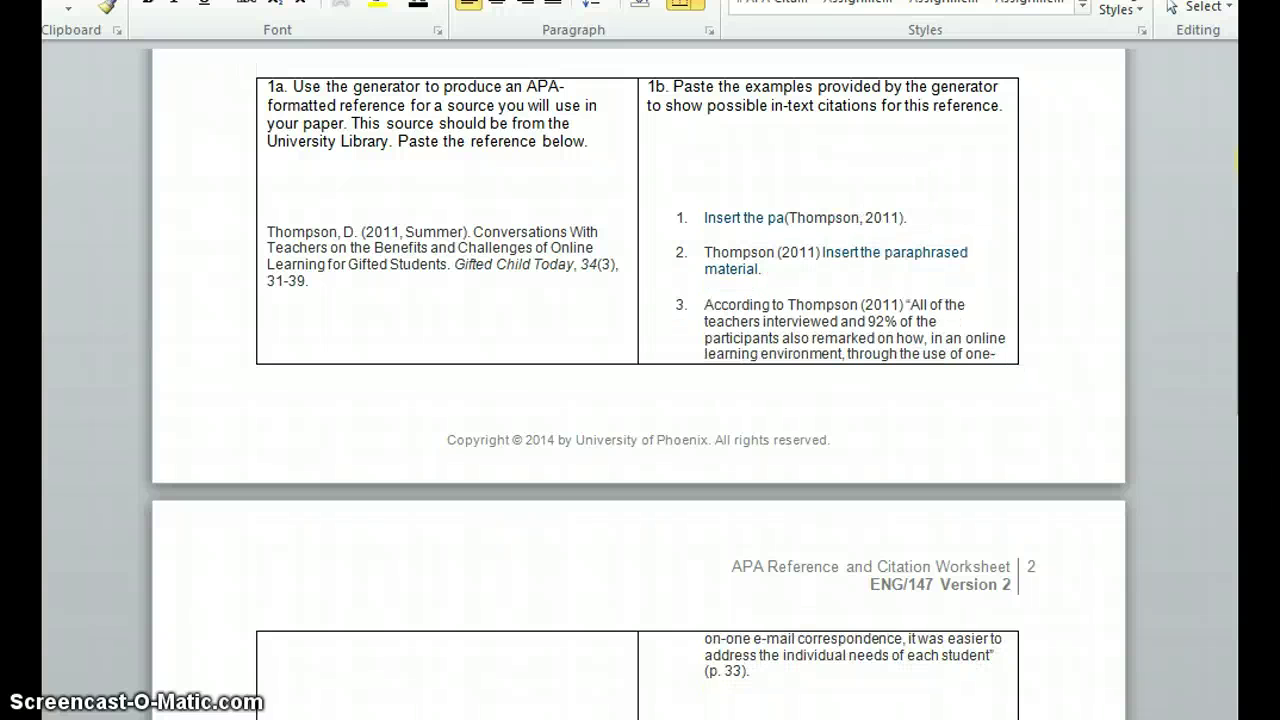
key("BackSpace")
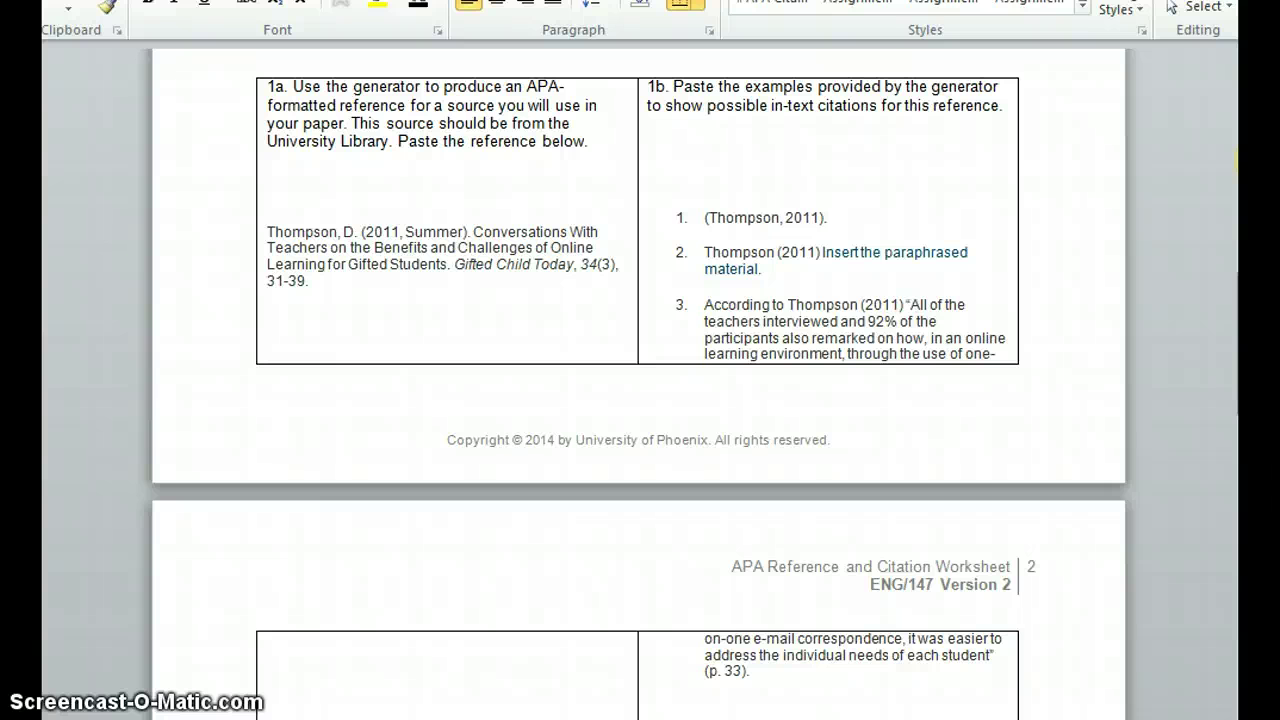
Begin citation 1's paraphrase before the parenthetical with "Research indicates that 92% of participants in one student remarked on the fact".
type("R")
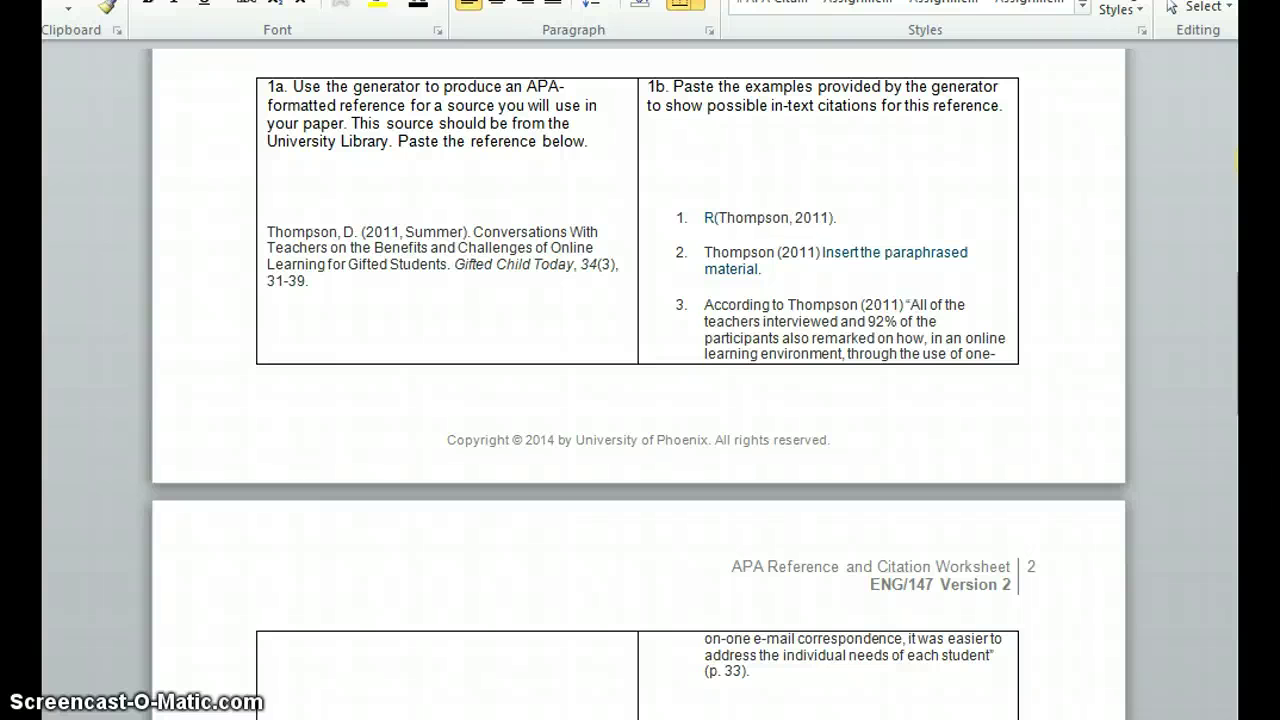
type("esearch indi")
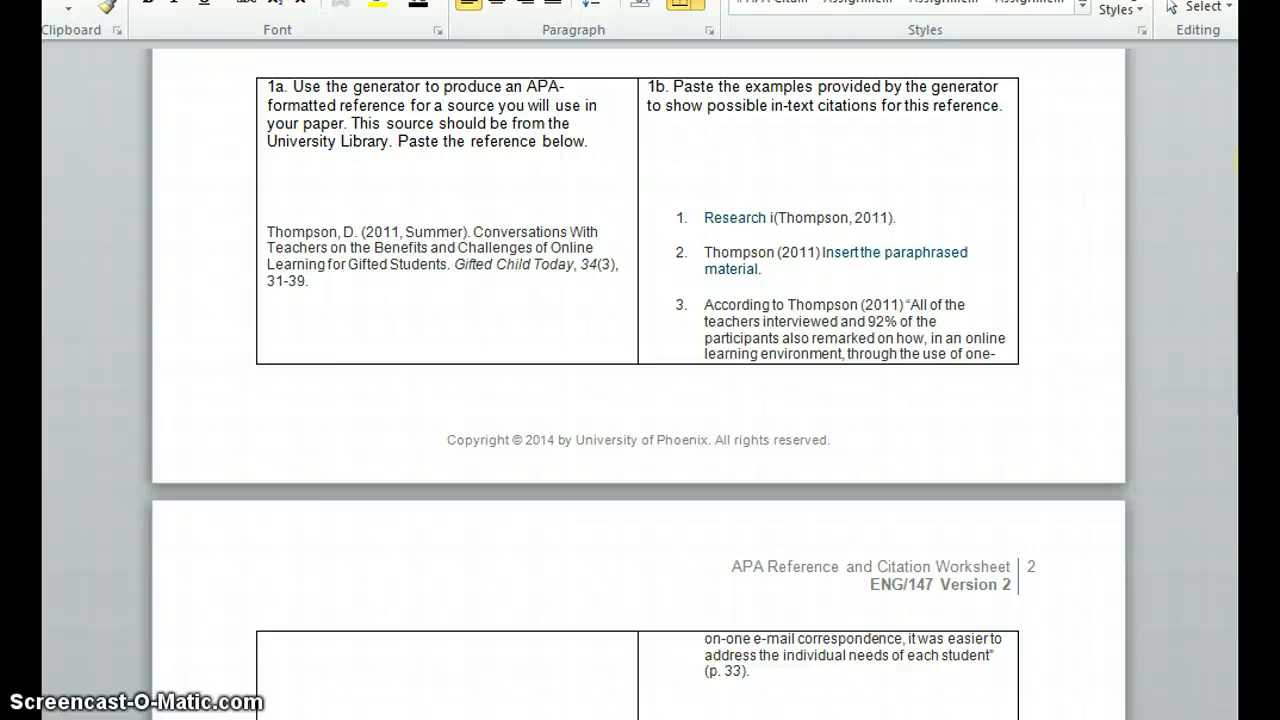
type("cates that ")
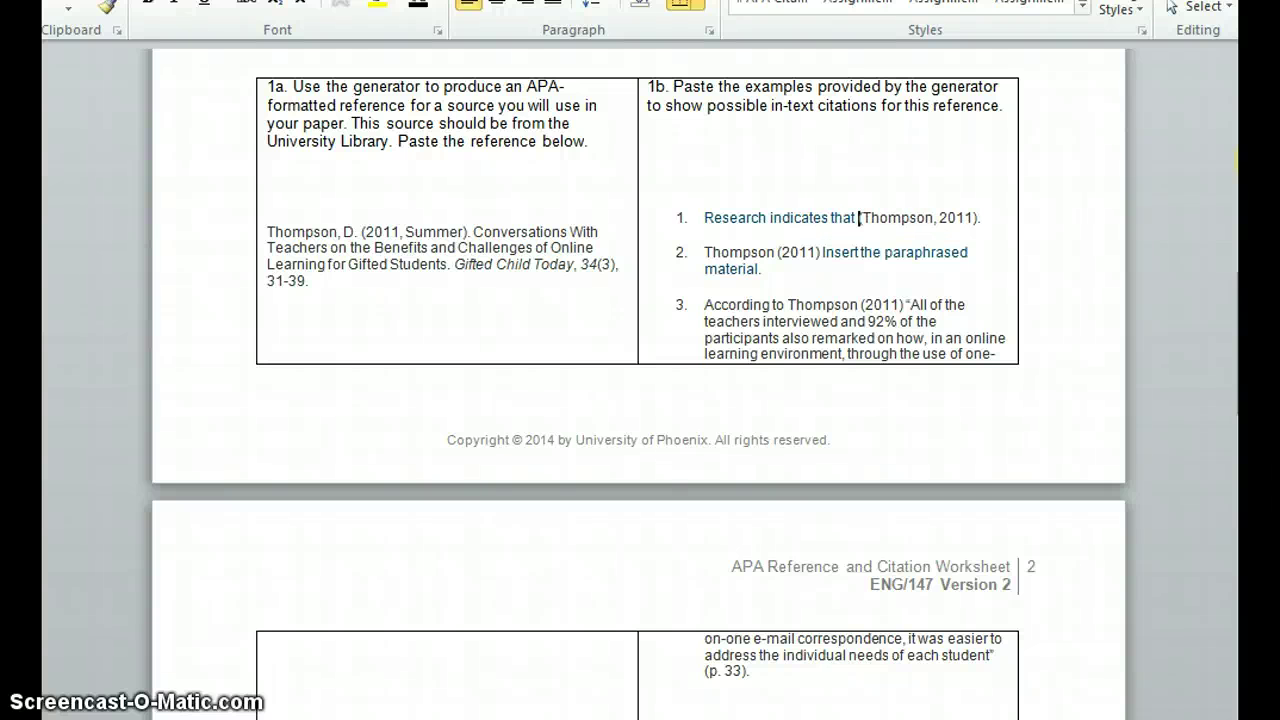
type("92% ")
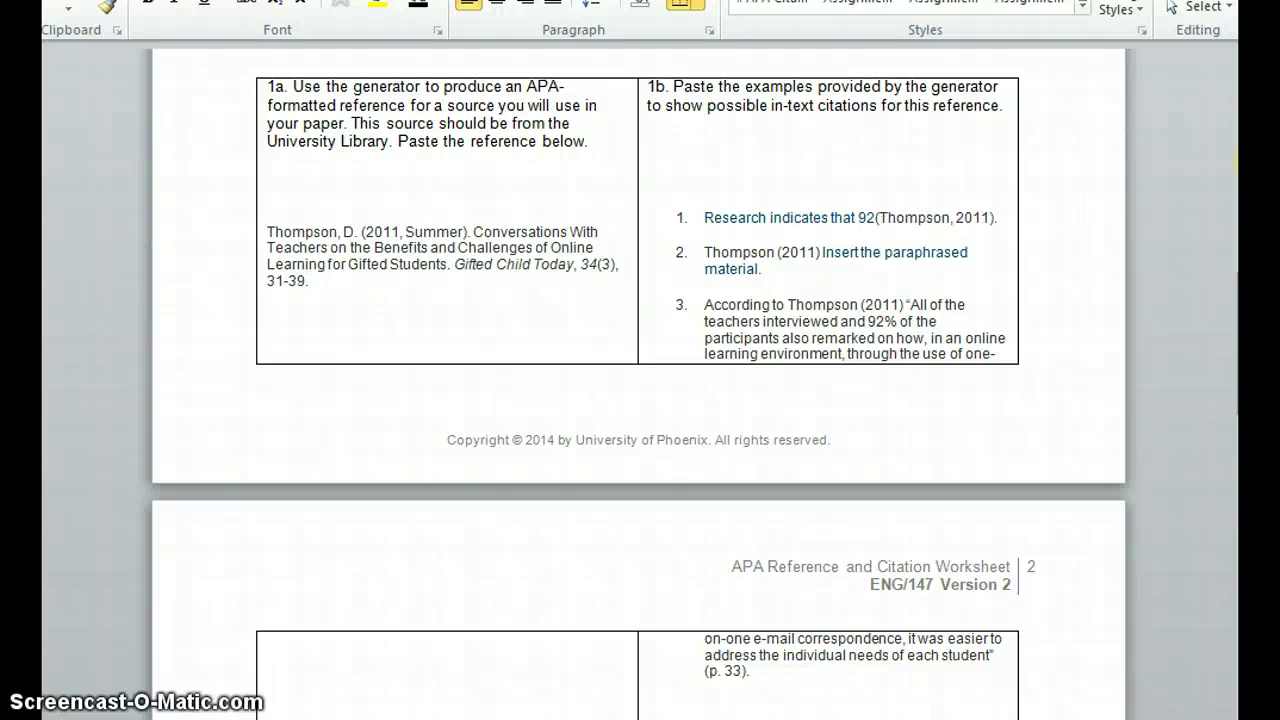
type("of partic")
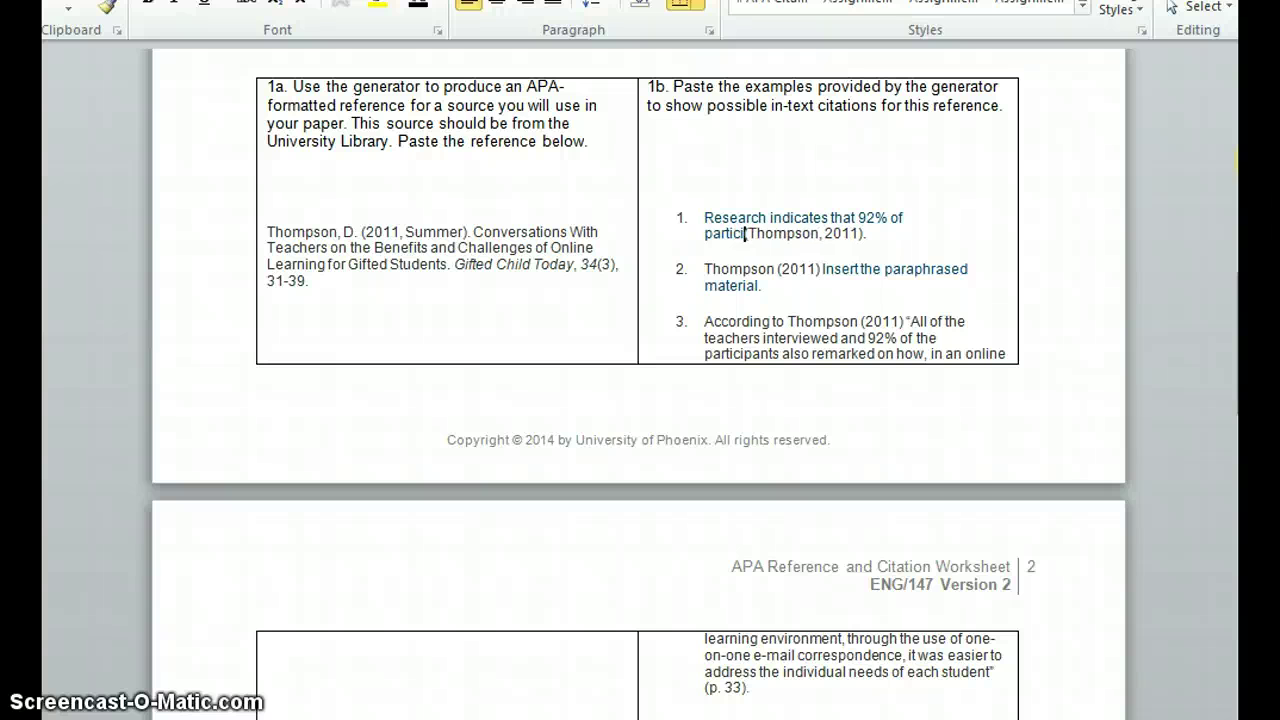
type("ipants in one stu")
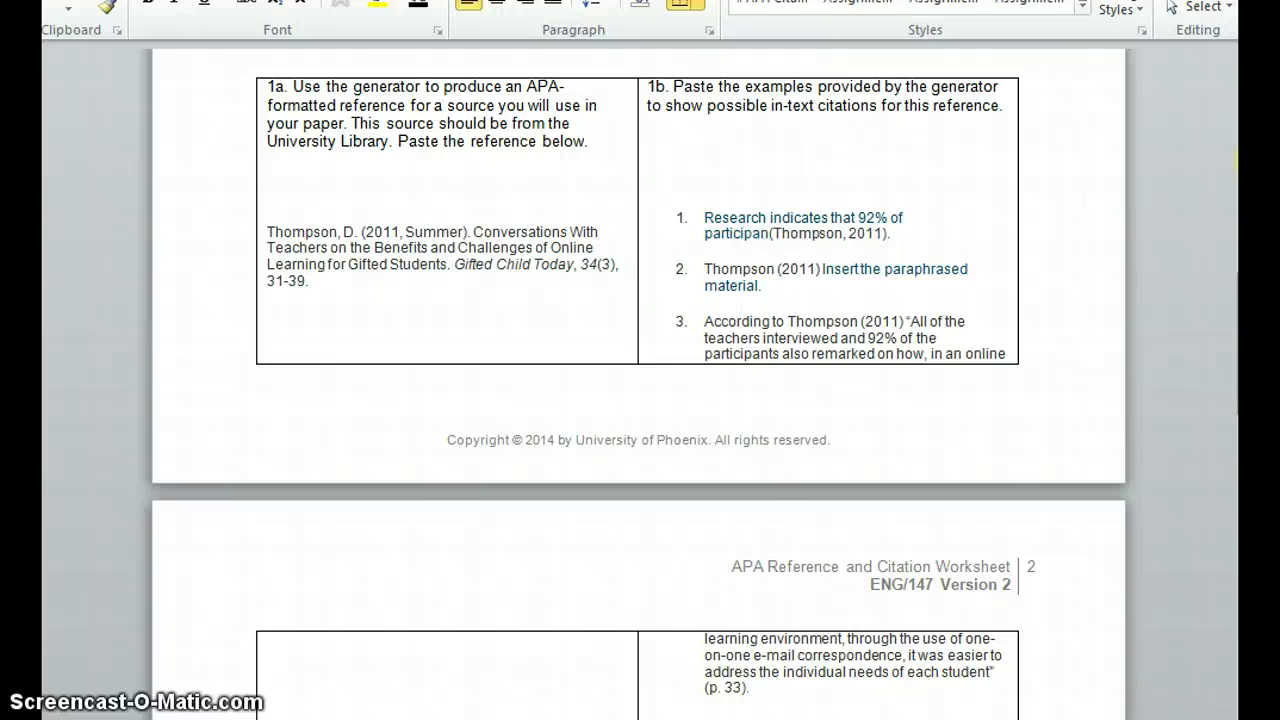
type("dent rem")
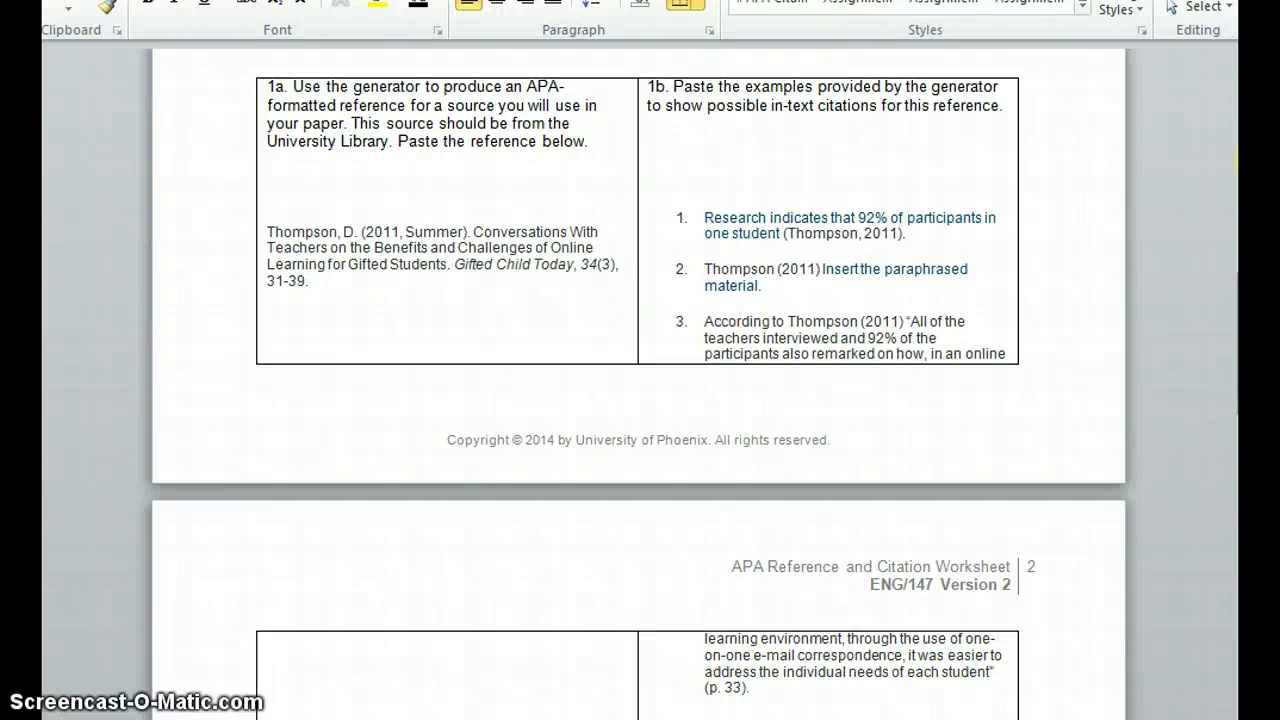
type("arked on the")
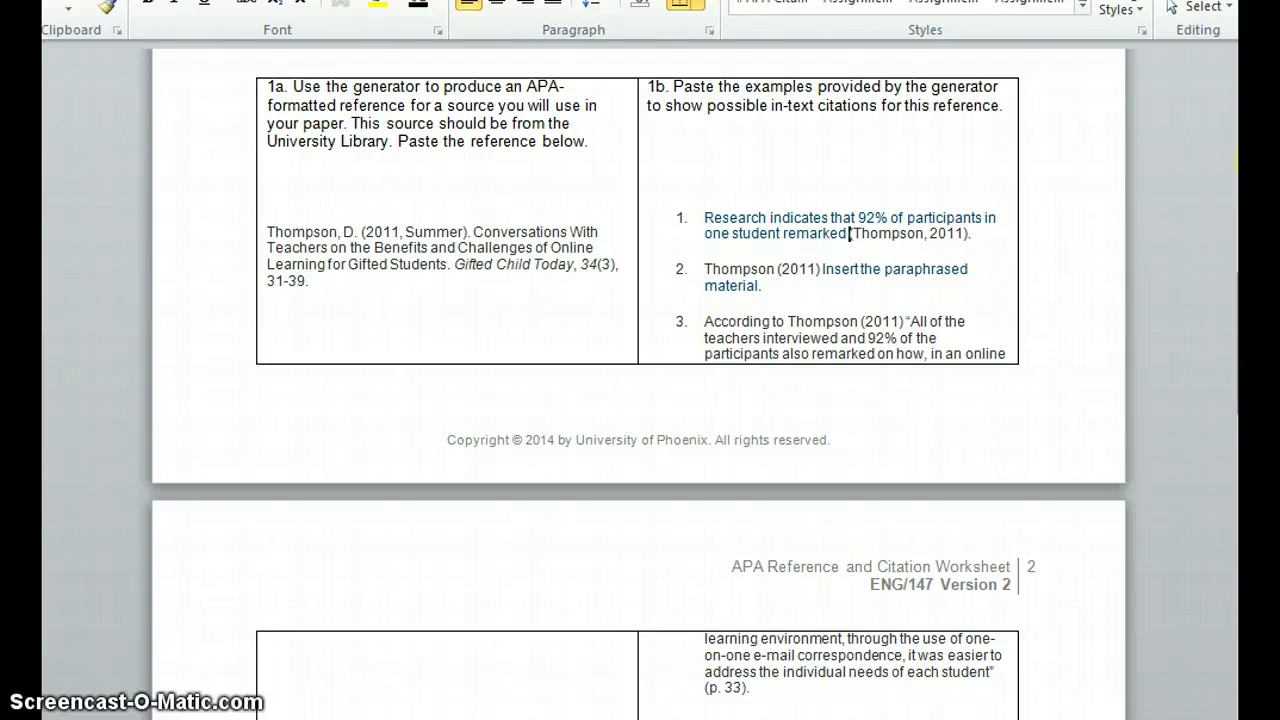
type(" fact")
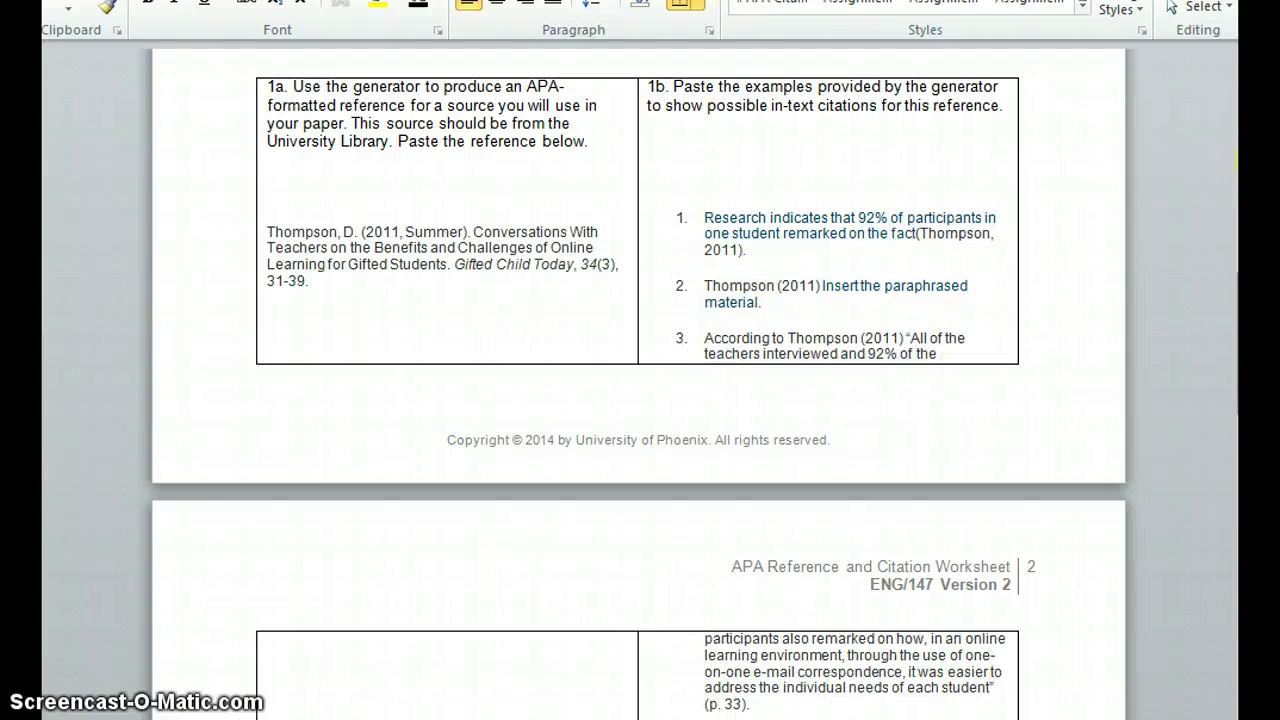
Complete citation 1's paraphrase with "that they received enhanced individualized instruction due to the nature of email communication".
type(" that they receiv")
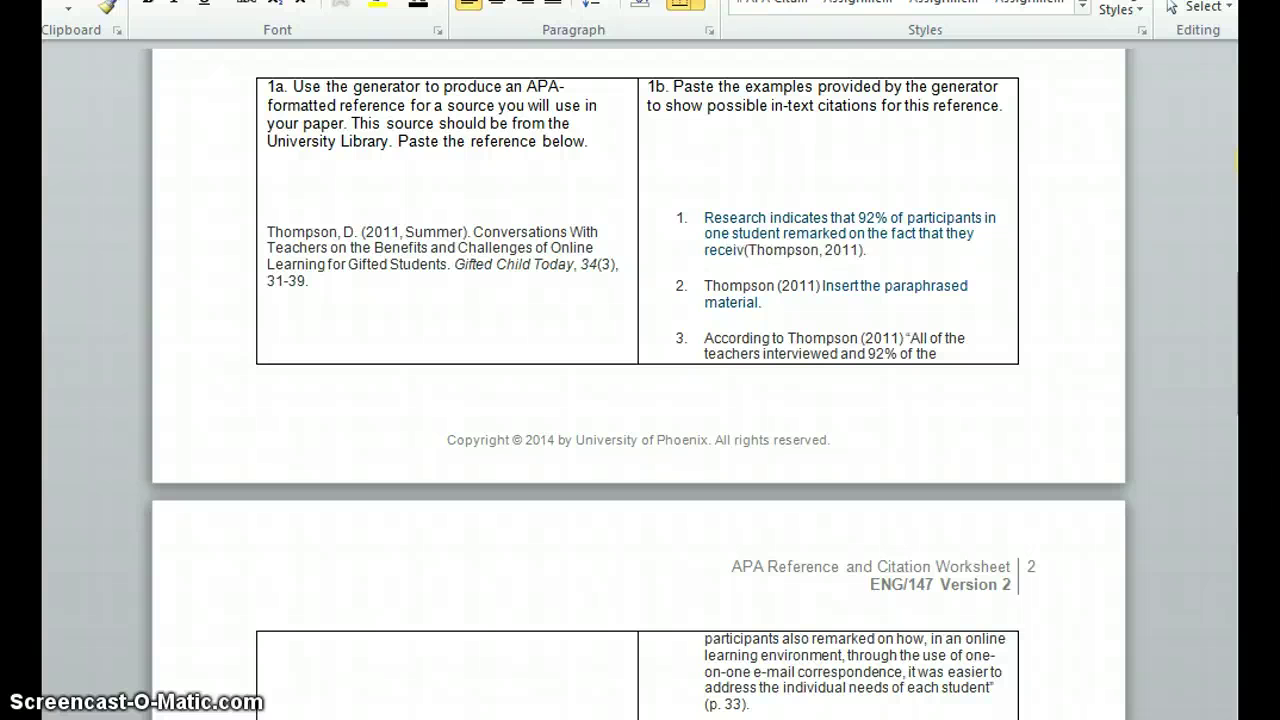
type("ed enhanced in")
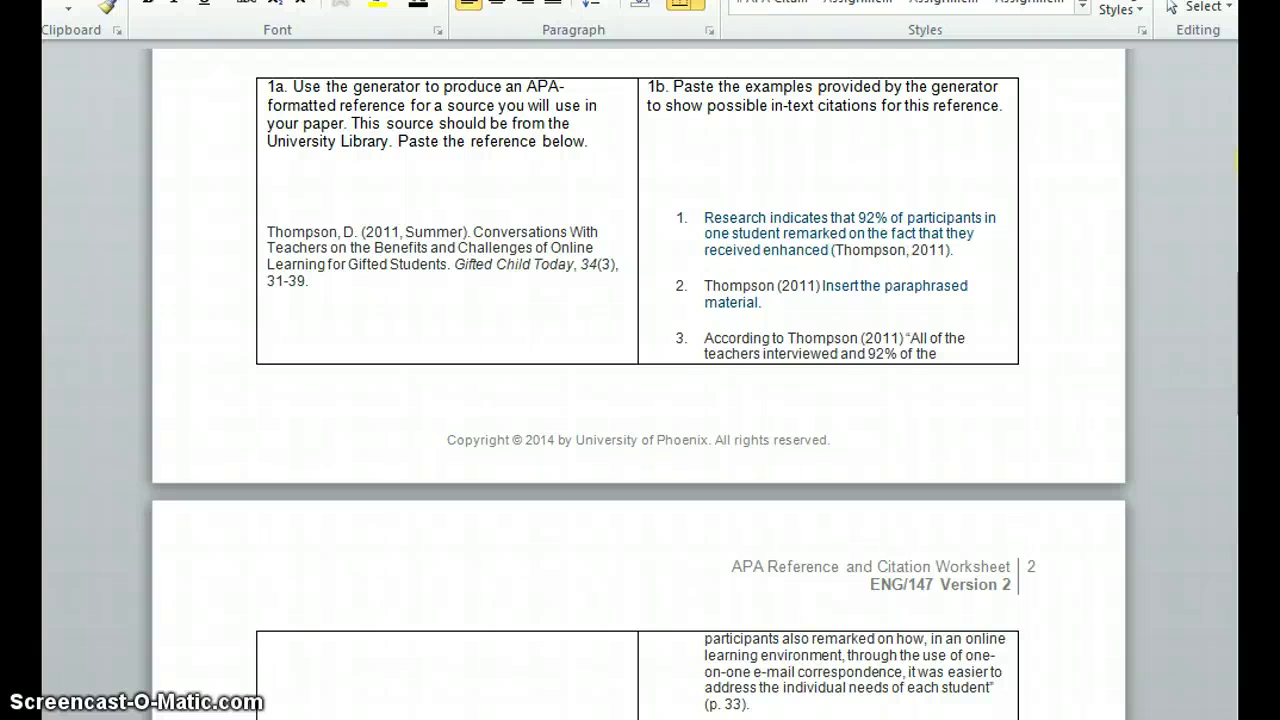
type("v")
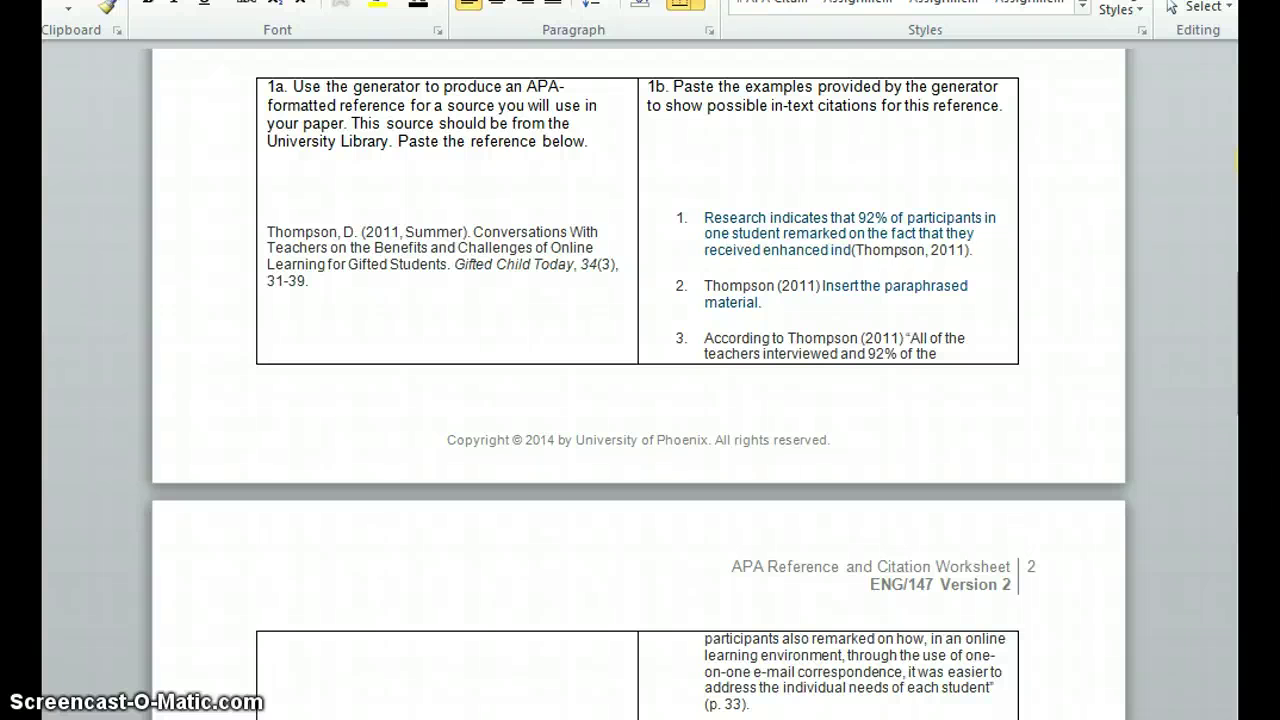
type("ividualiz")
type("ed instruction ")
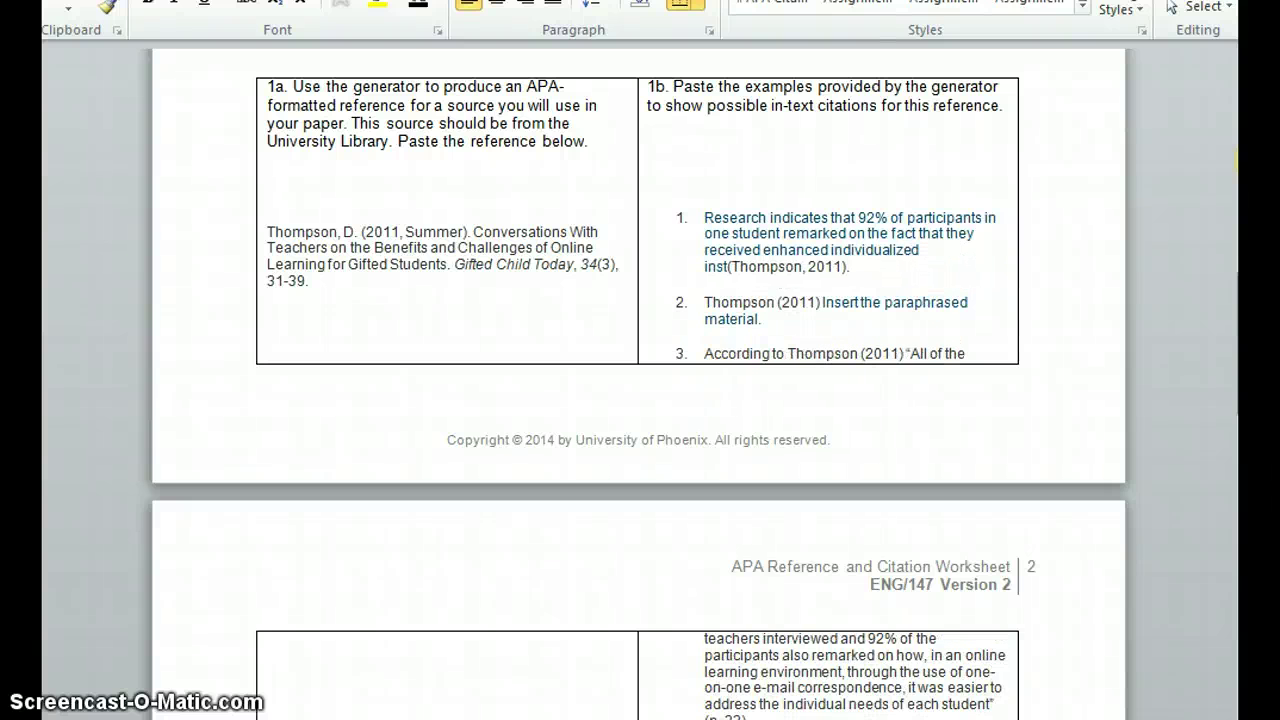
type("due ")
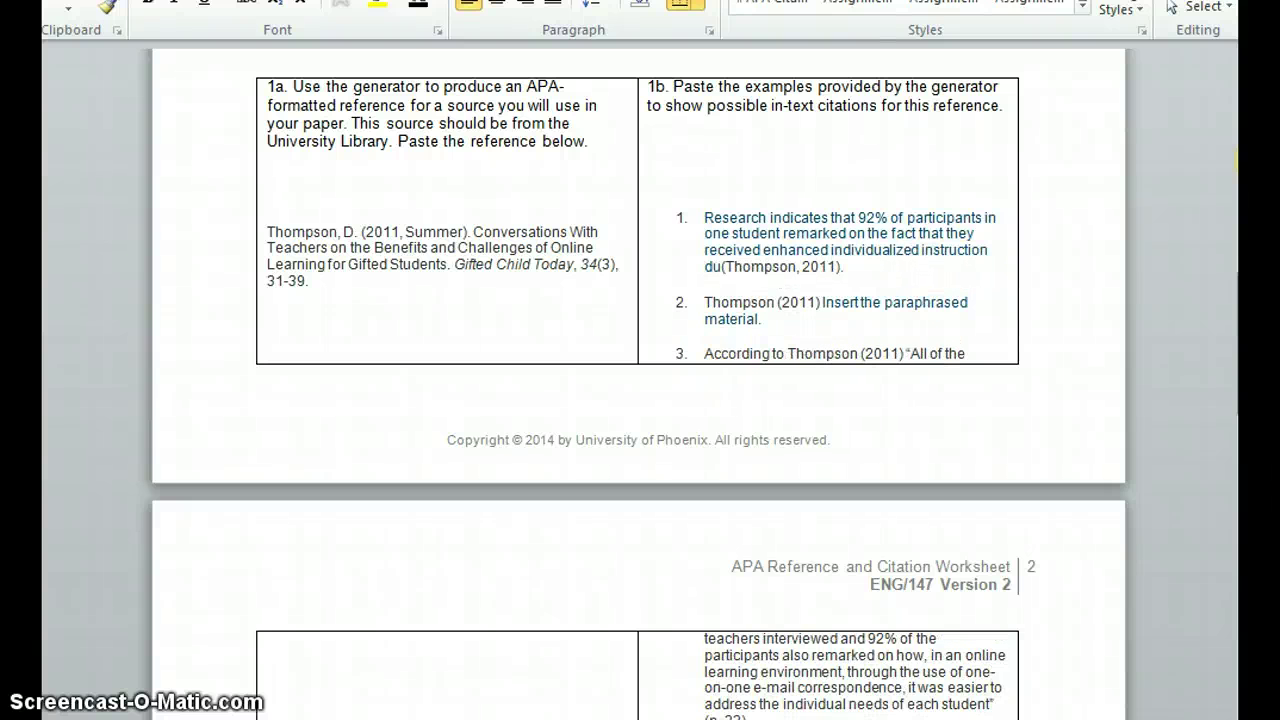
type("to the nature of ")
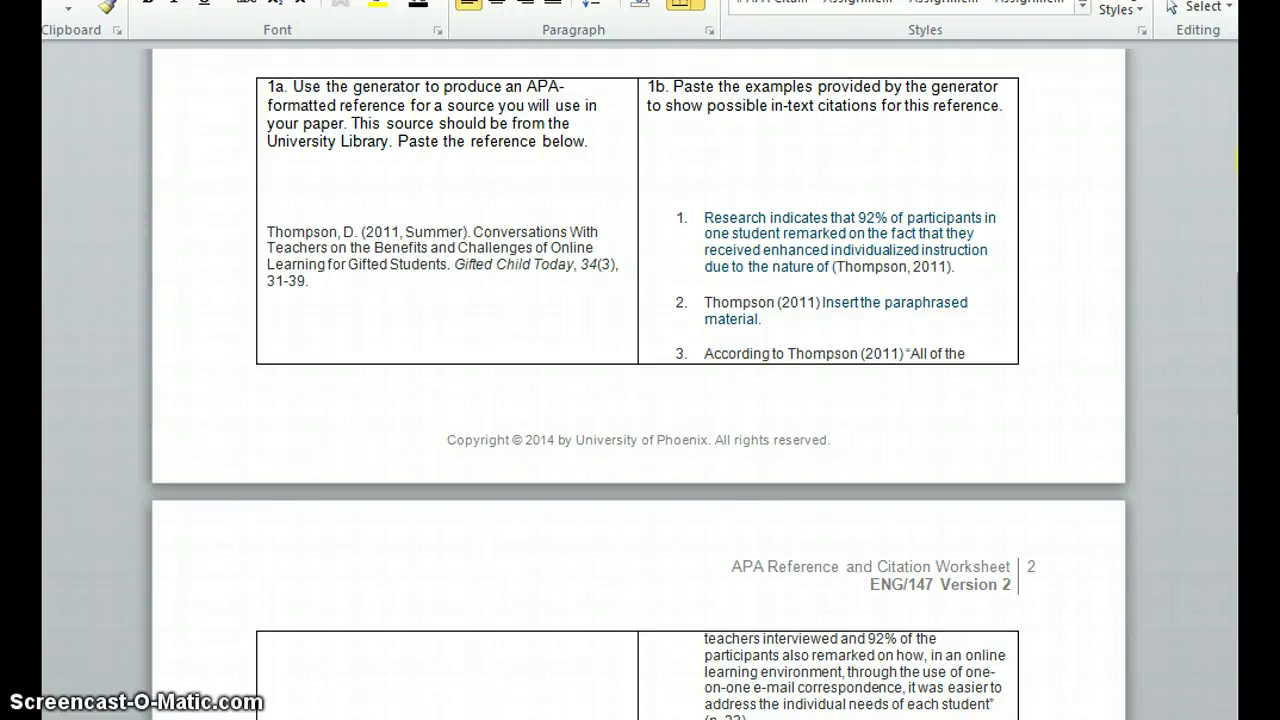
type("email commu")
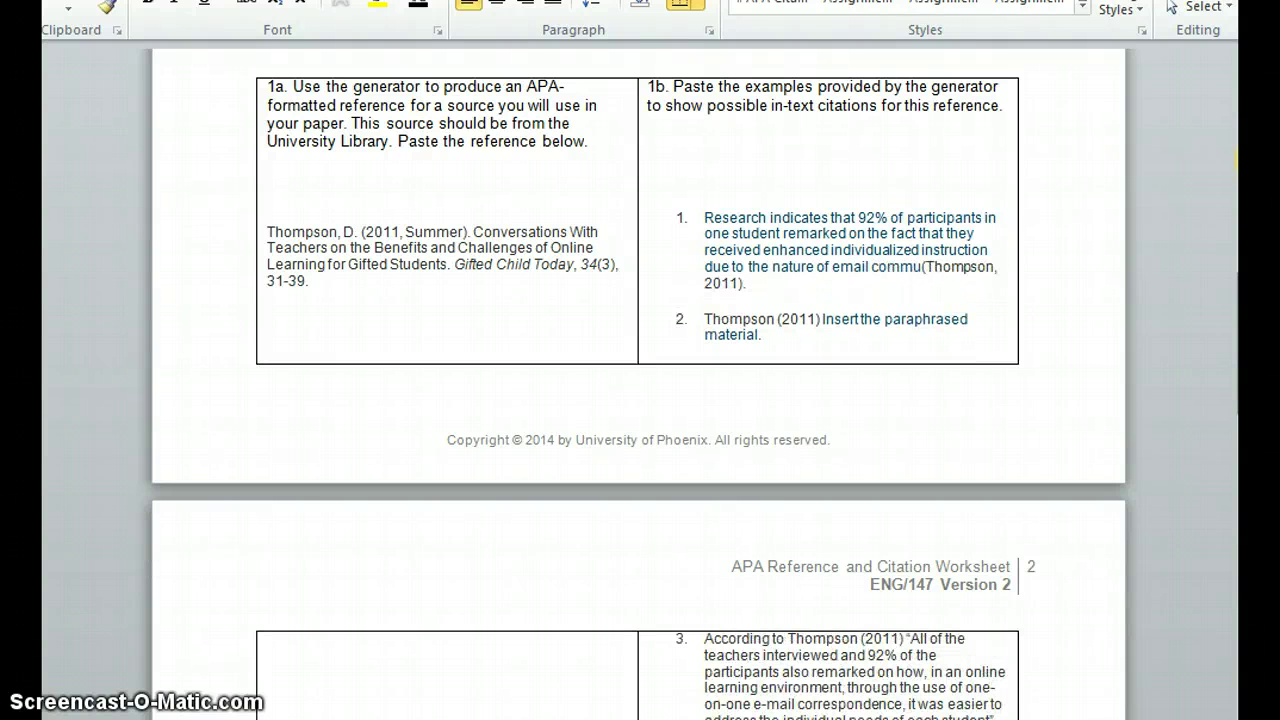
type("nication")
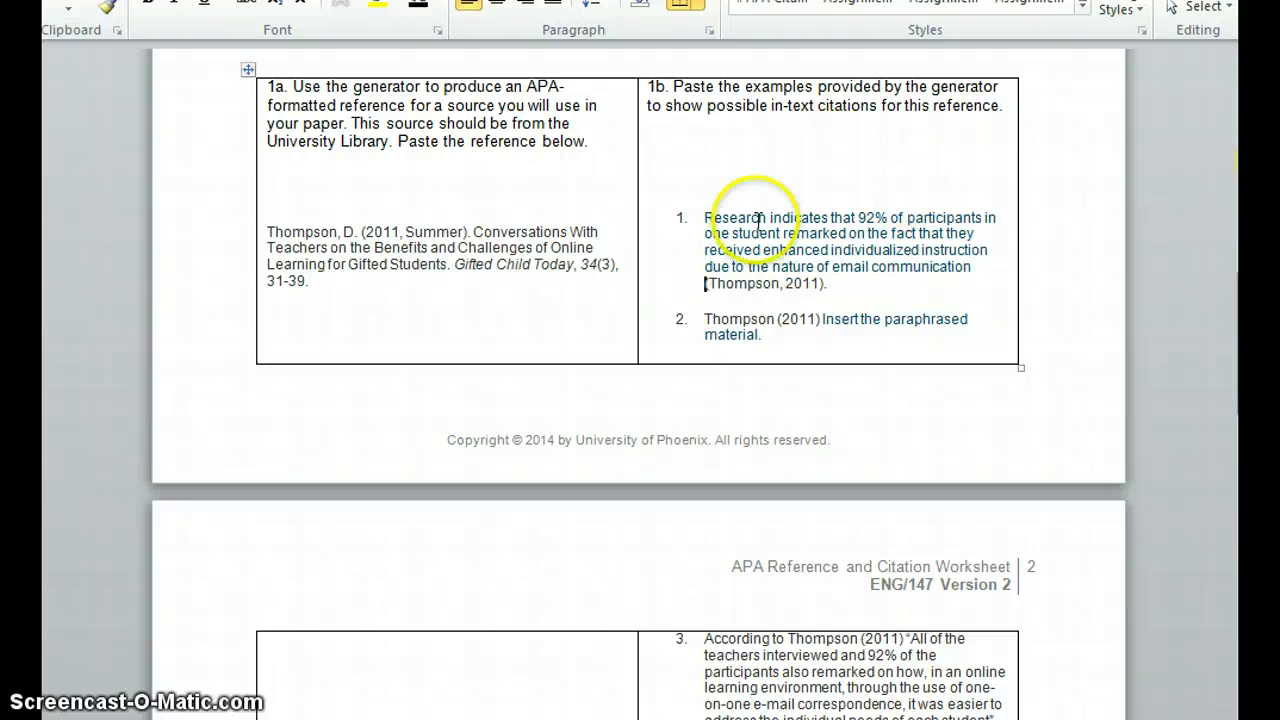
left_click(985, 217)
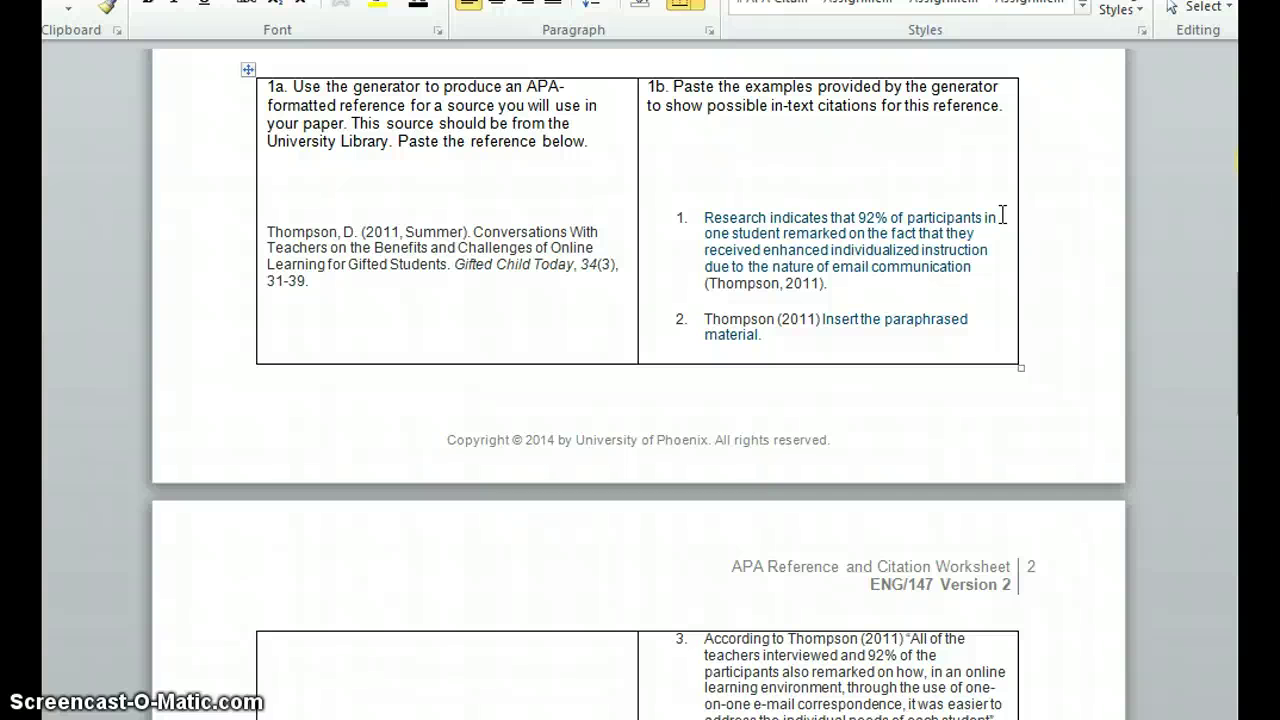
left_click(909, 277)
left_click(905, 281)
scroll(907, 282, "down", 1)
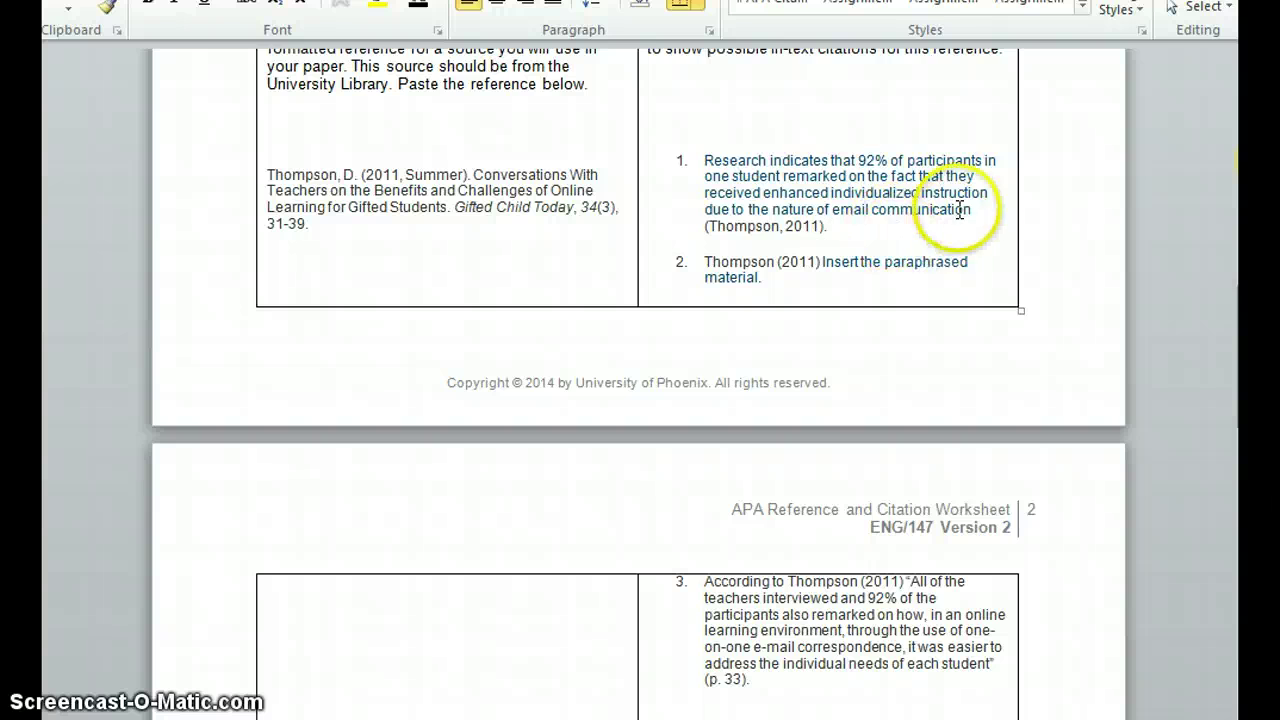
scroll(979, 206, "down", 1)
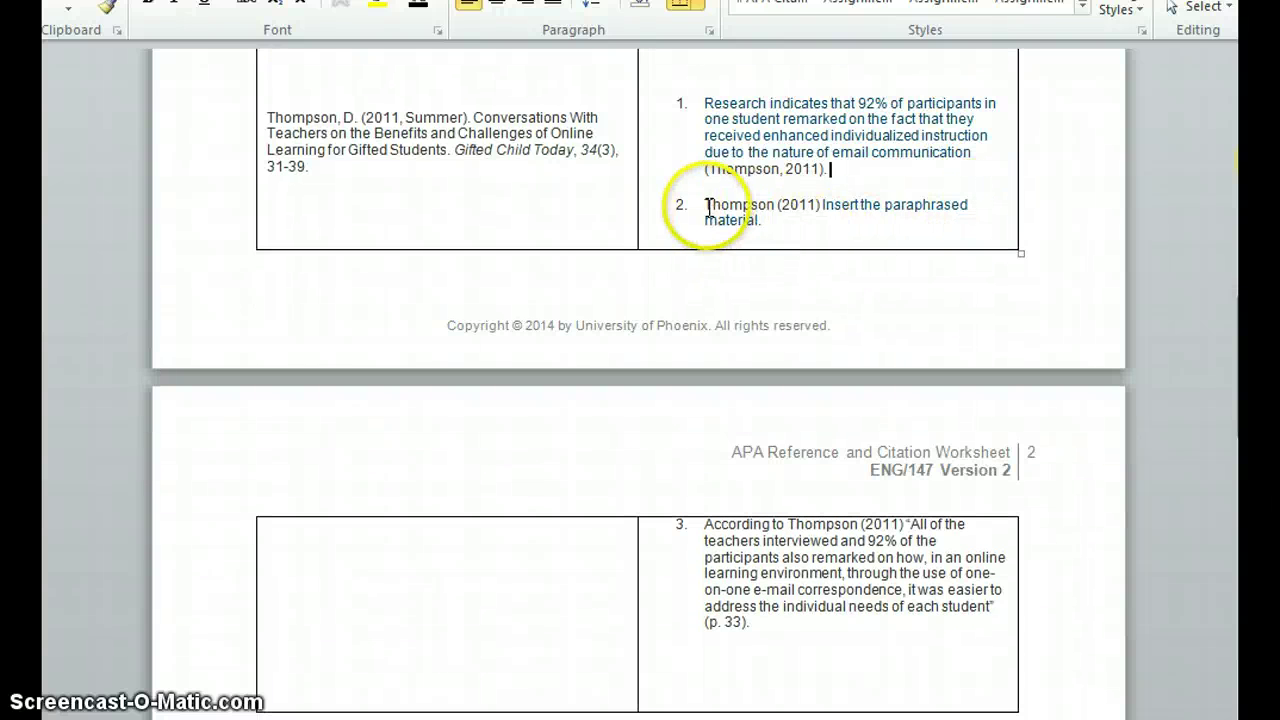
left_click(862, 165)
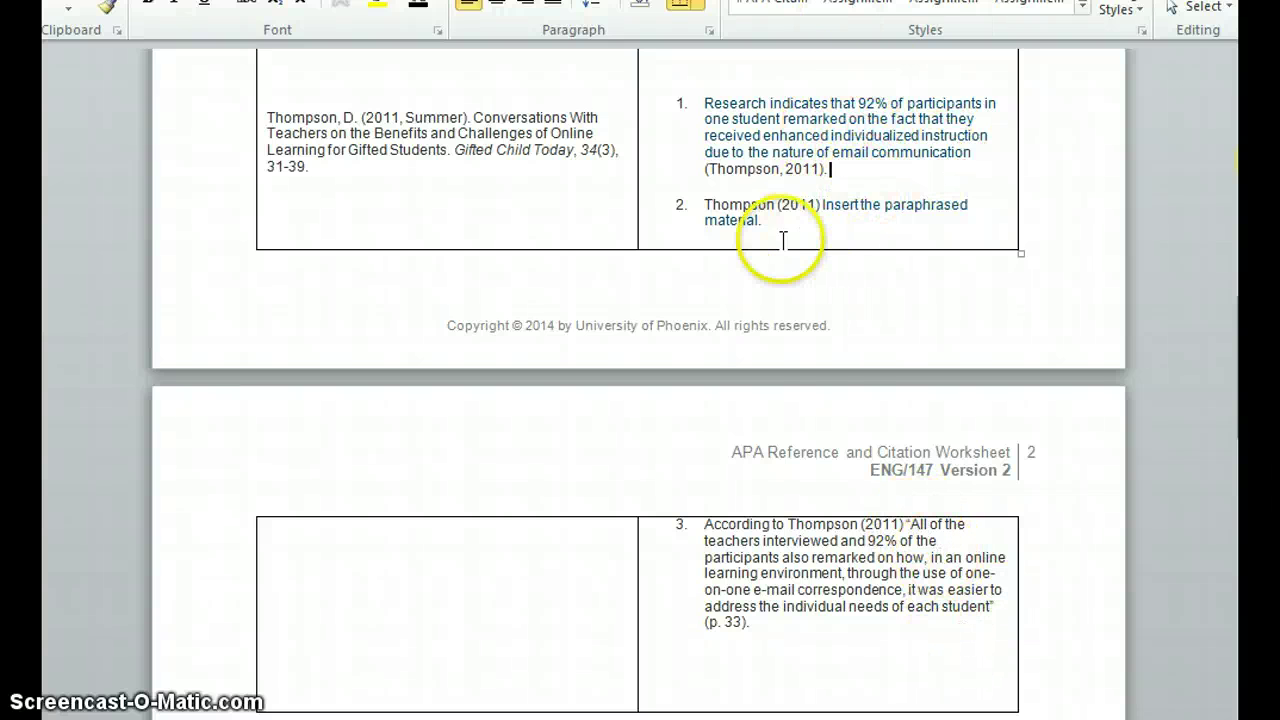
left_click(842, 169)
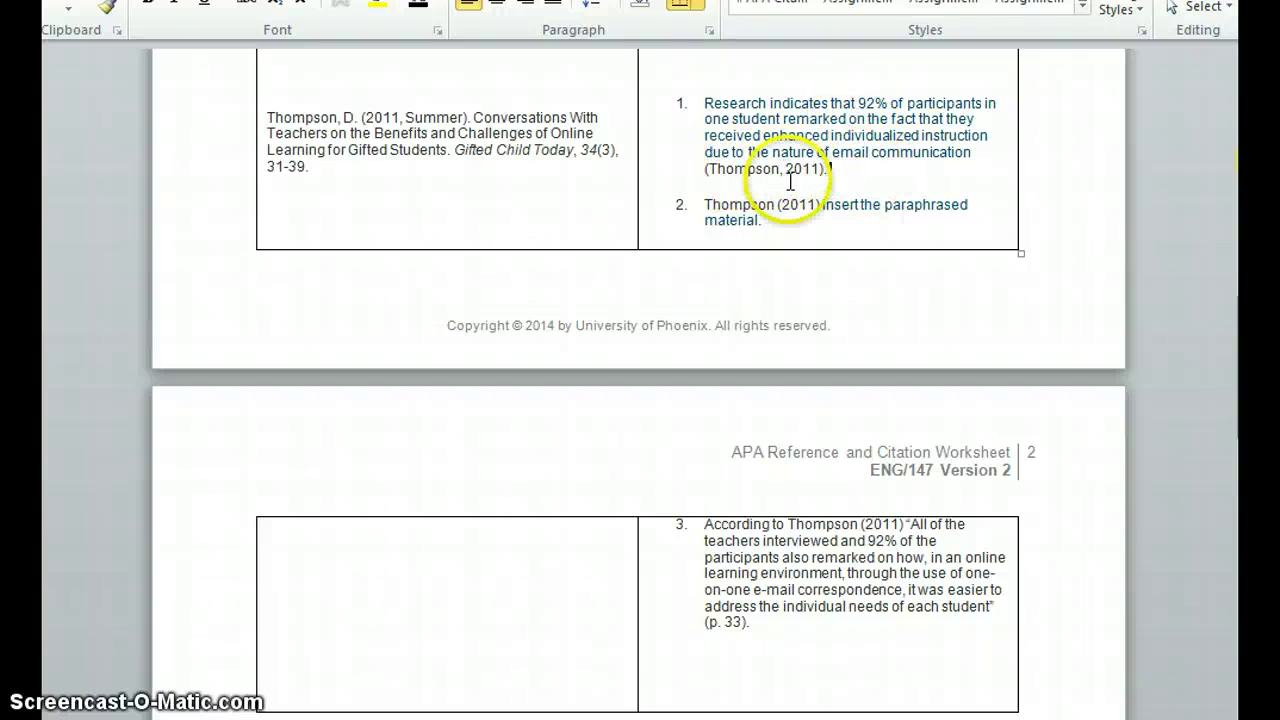
Replace the placeholder "Insert the paraphrased material." in citation 2 with a copy of citation 1's paraphrase, without its parenthetical.
left_click(818, 205)
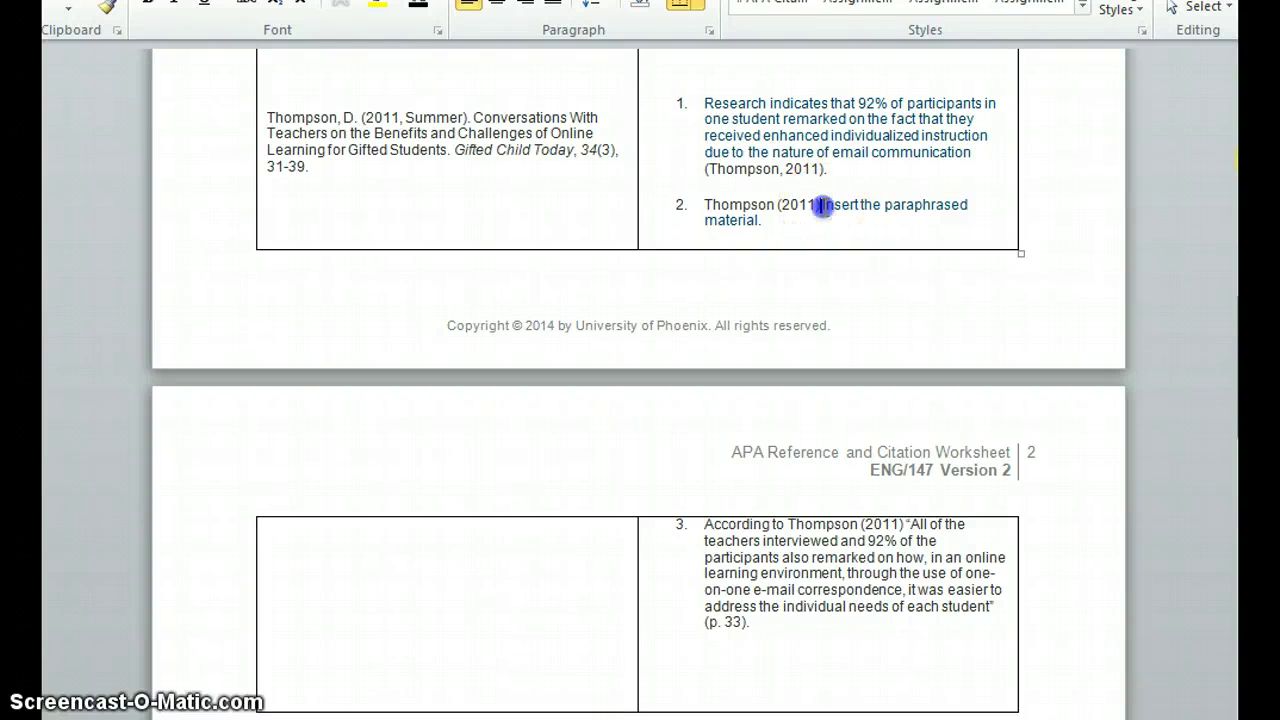
left_click_drag(974, 152, 697, 103)
key("ctrl+c")
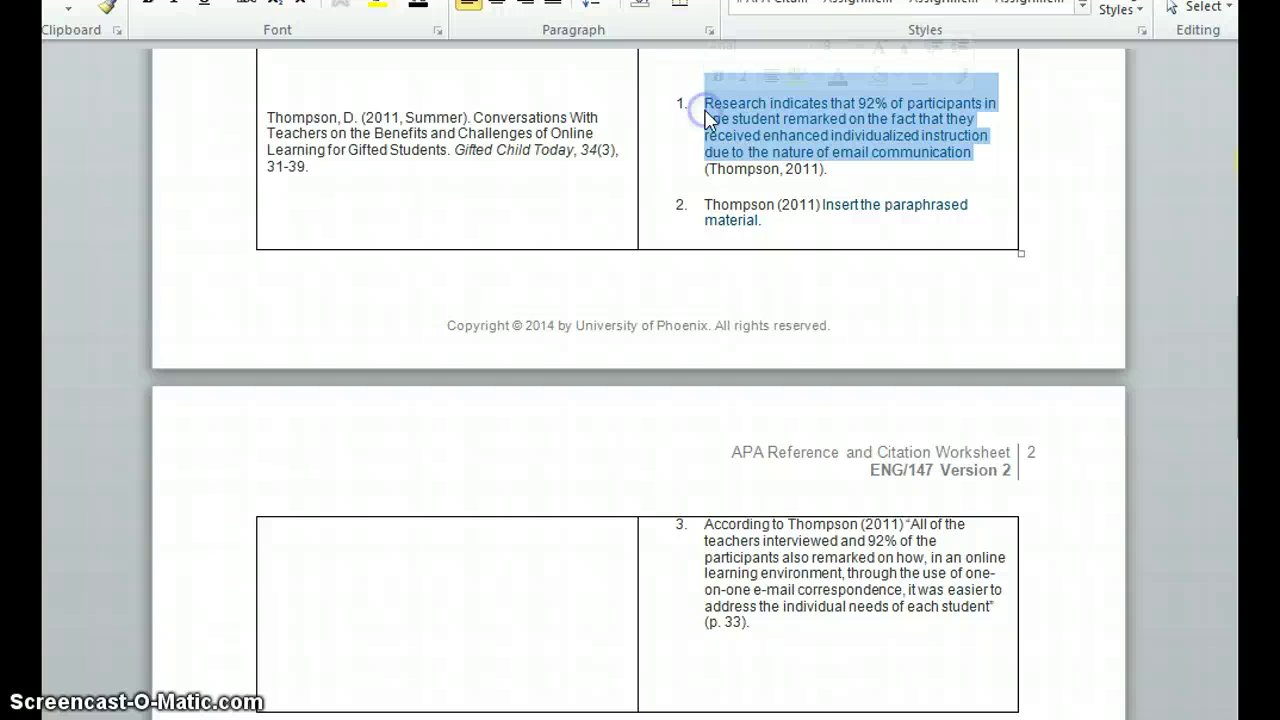
left_click(826, 205)
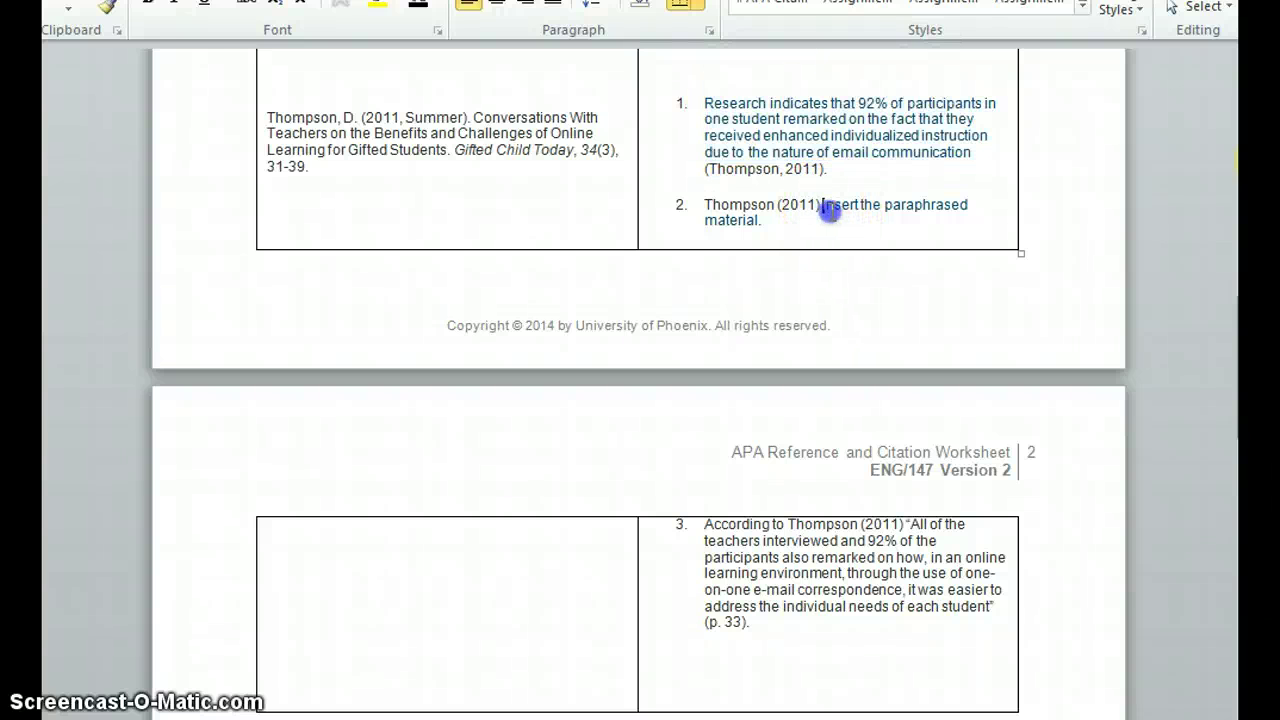
left_click_drag(826, 205, 843, 223)
key("Delete")
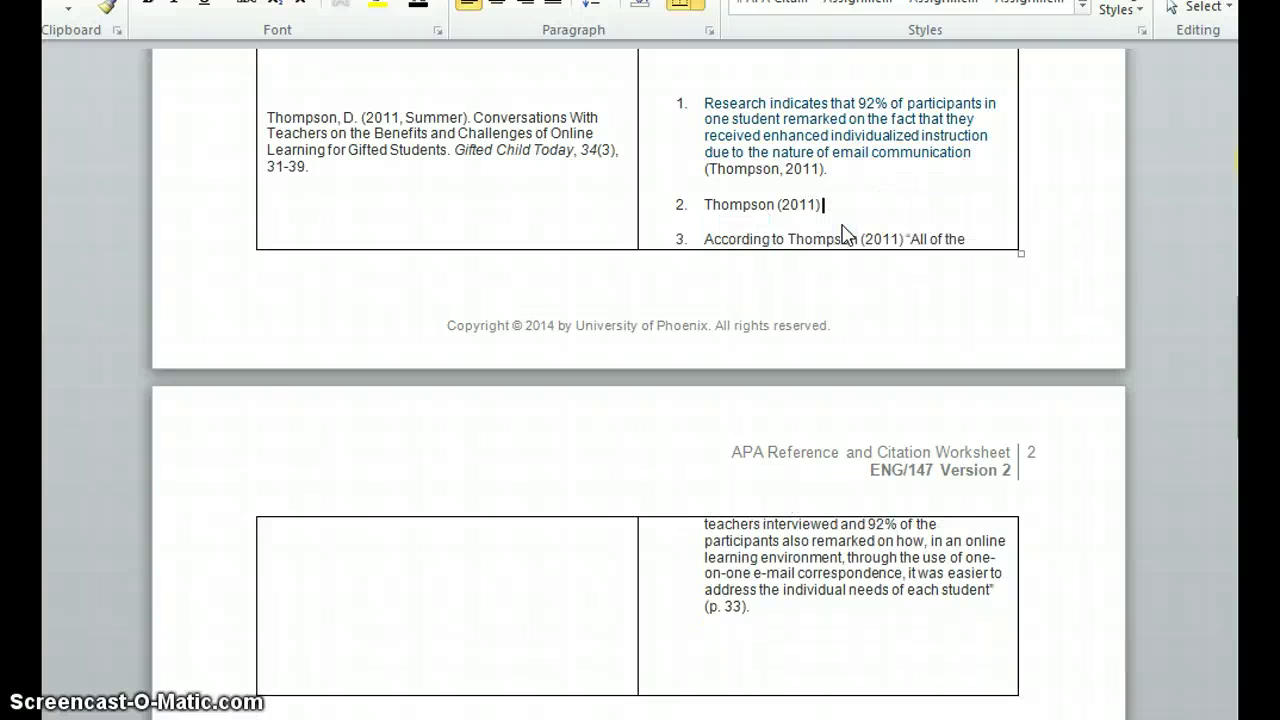
key("ctrl+v")
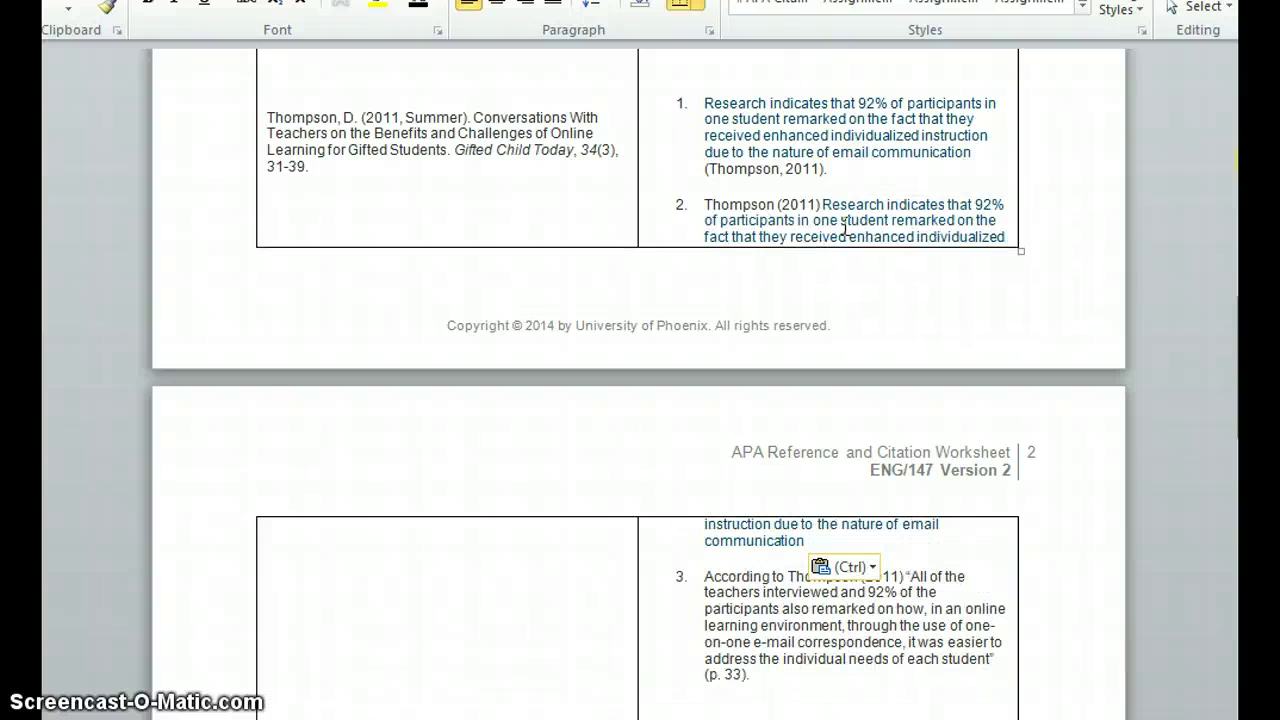
Replace "Research indicates that" in citation 2 with "in a research study determined that", directly before "92% of participants".
left_click(944, 205)
left_click_drag(974, 207, 826, 205)
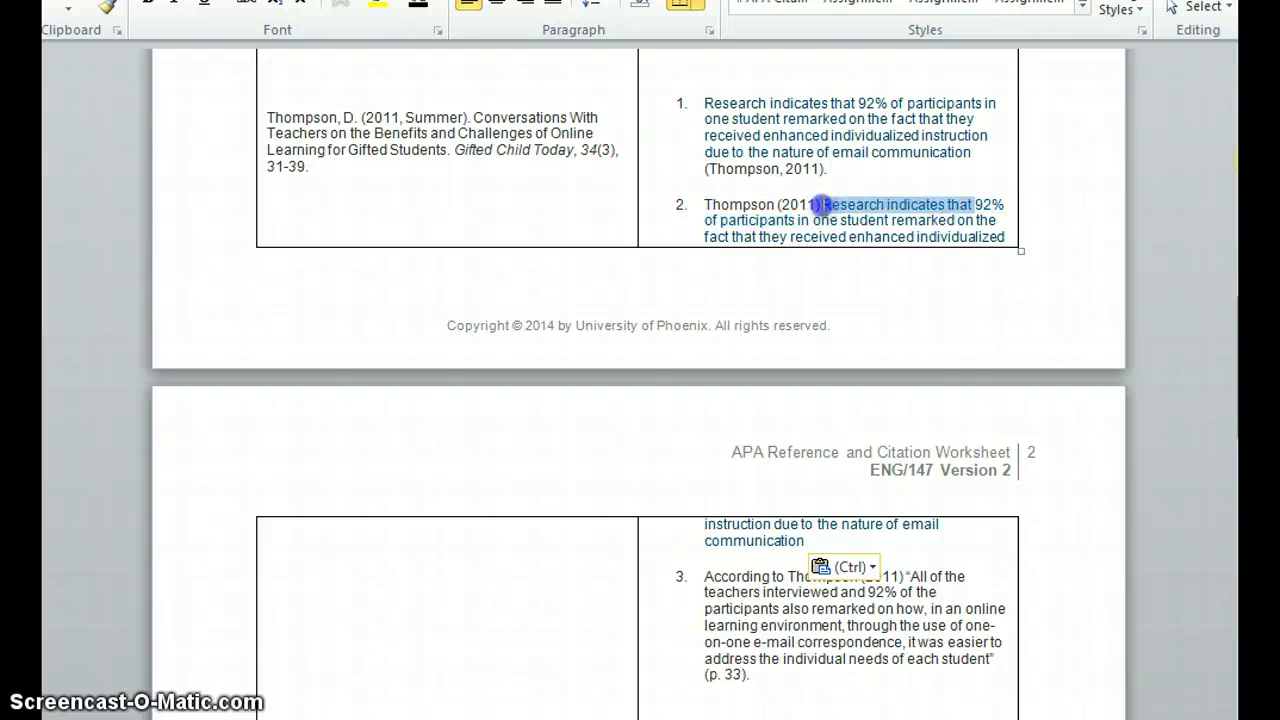
key("BackSpace")
type("in a researc")
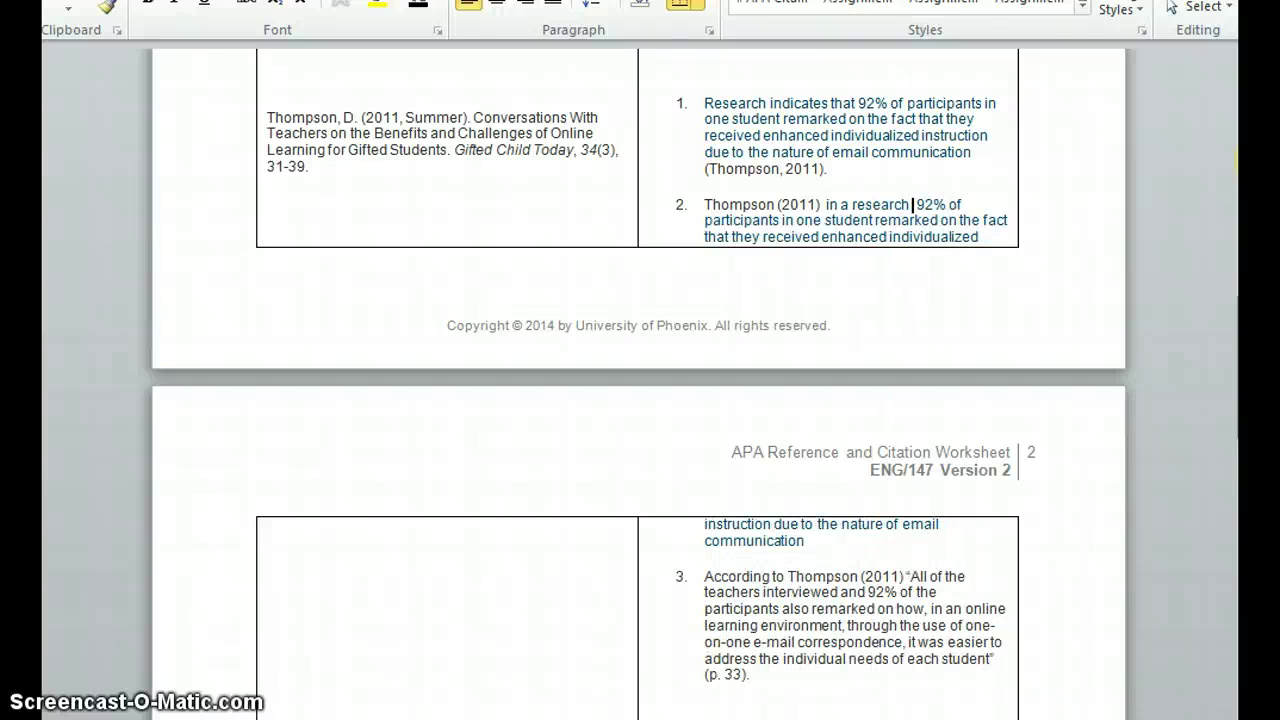
type("h study deter")
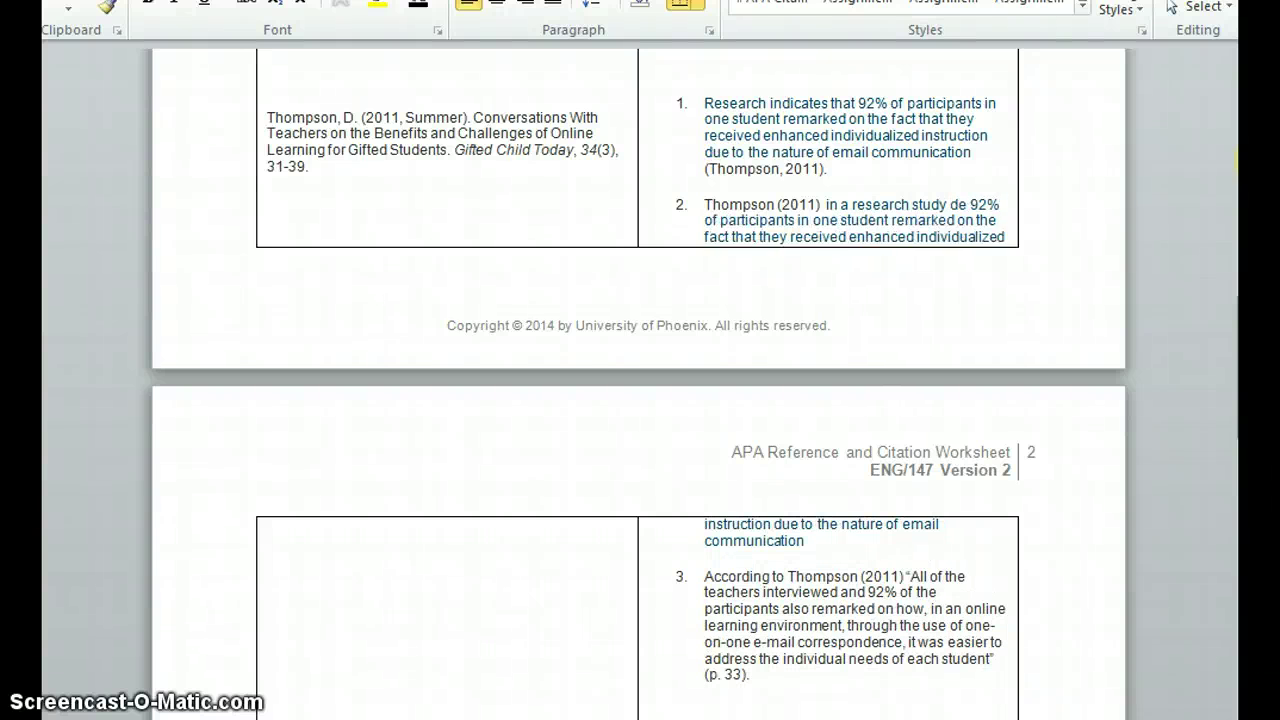
type("mined that 92% of participants in one")
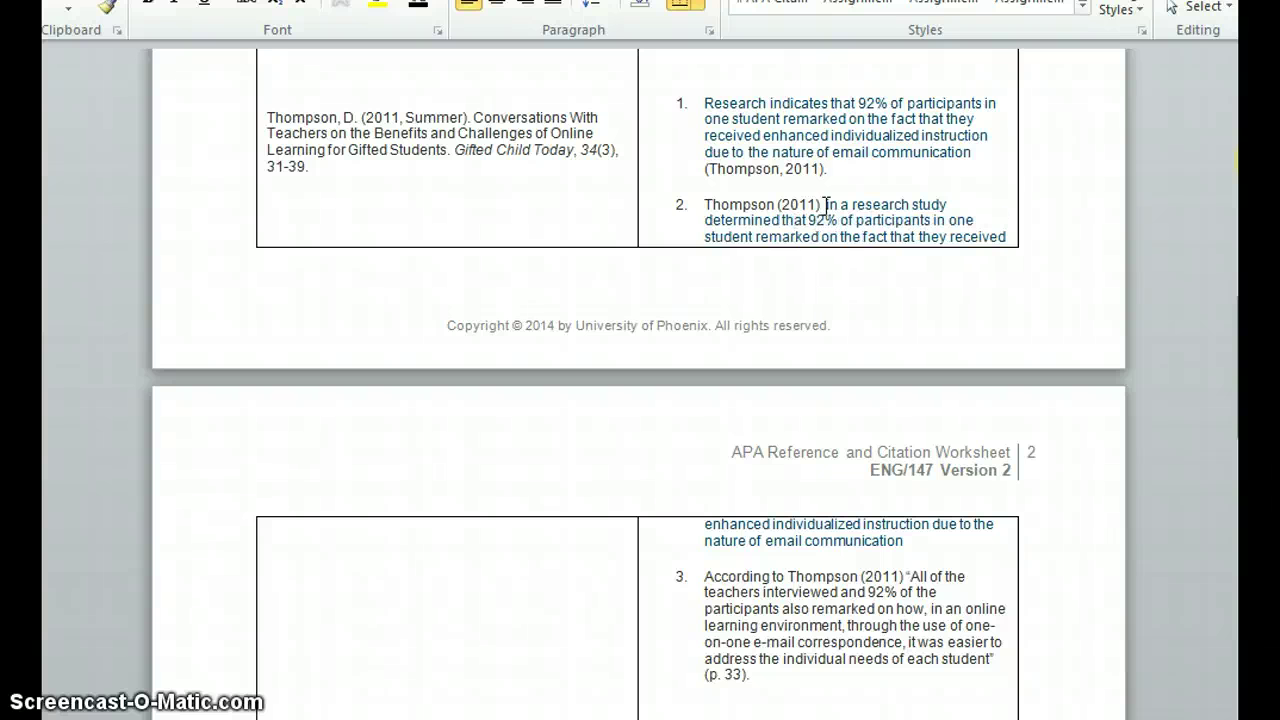
left_click(962, 219)
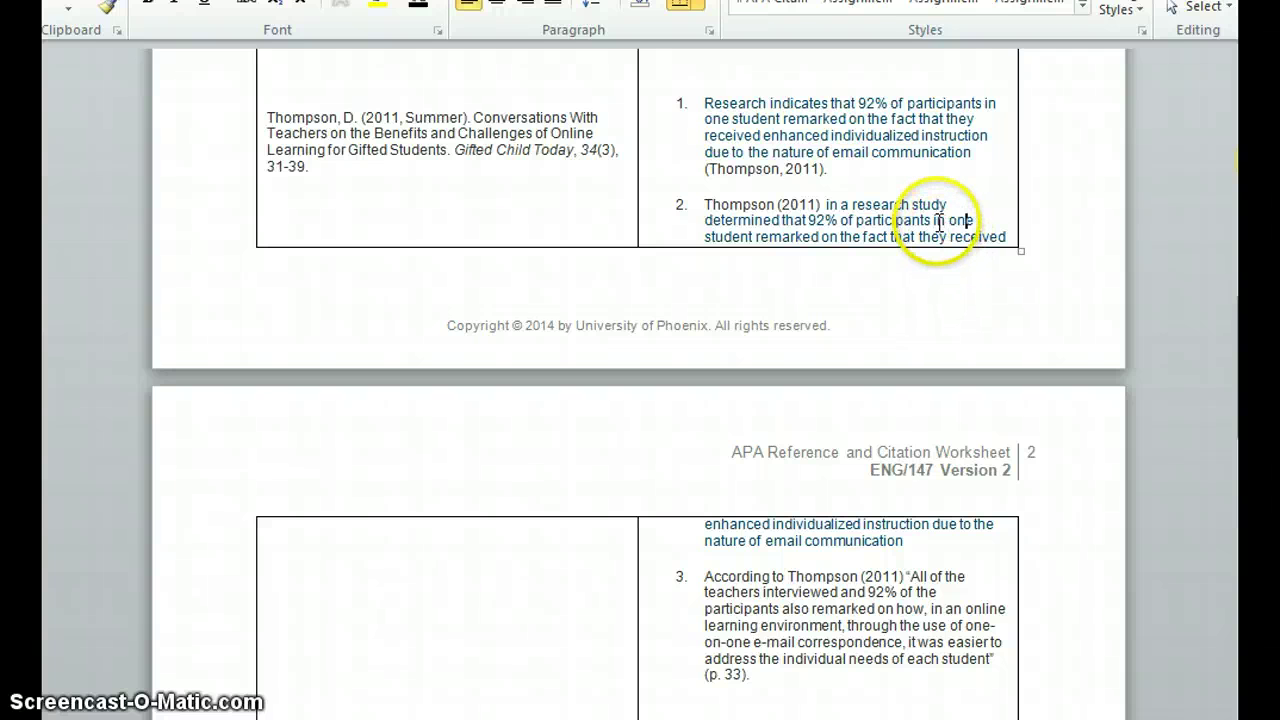
Correct "student" to "study" in citation 1's paraphrase so it reads "participants in one study remarked".
left_click_drag(935, 219, 955, 219)
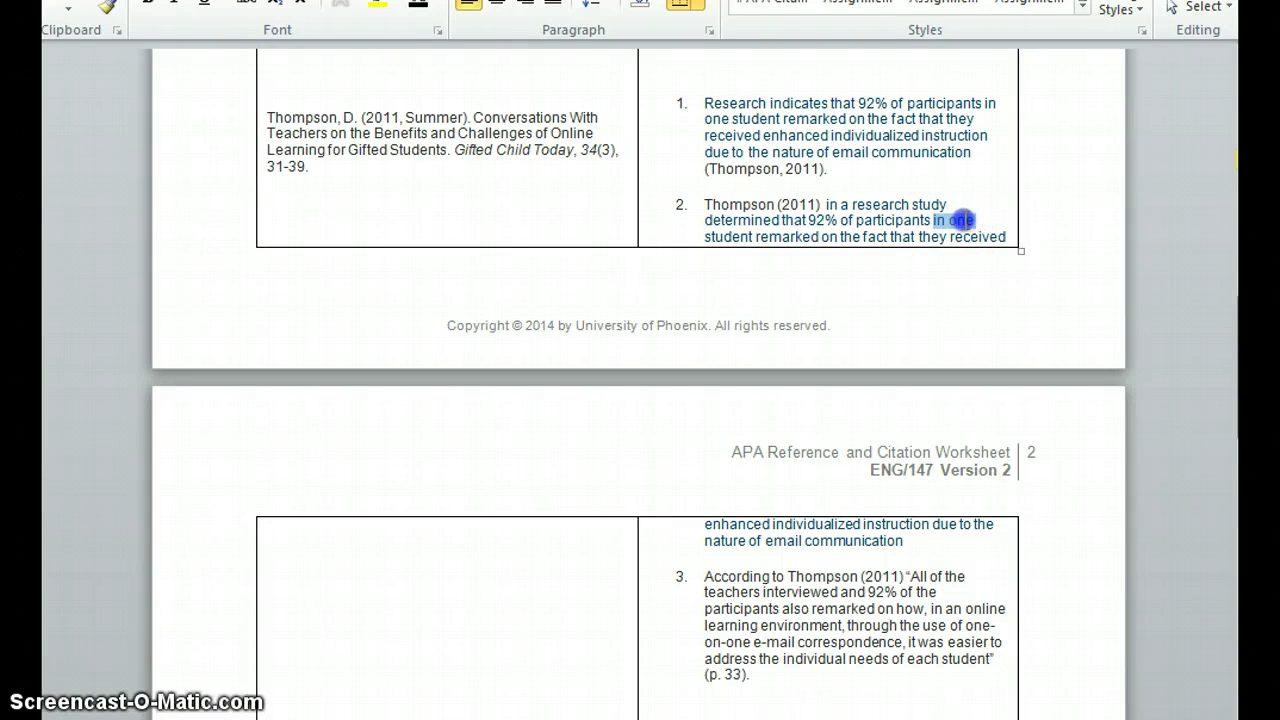
left_click(757, 238)
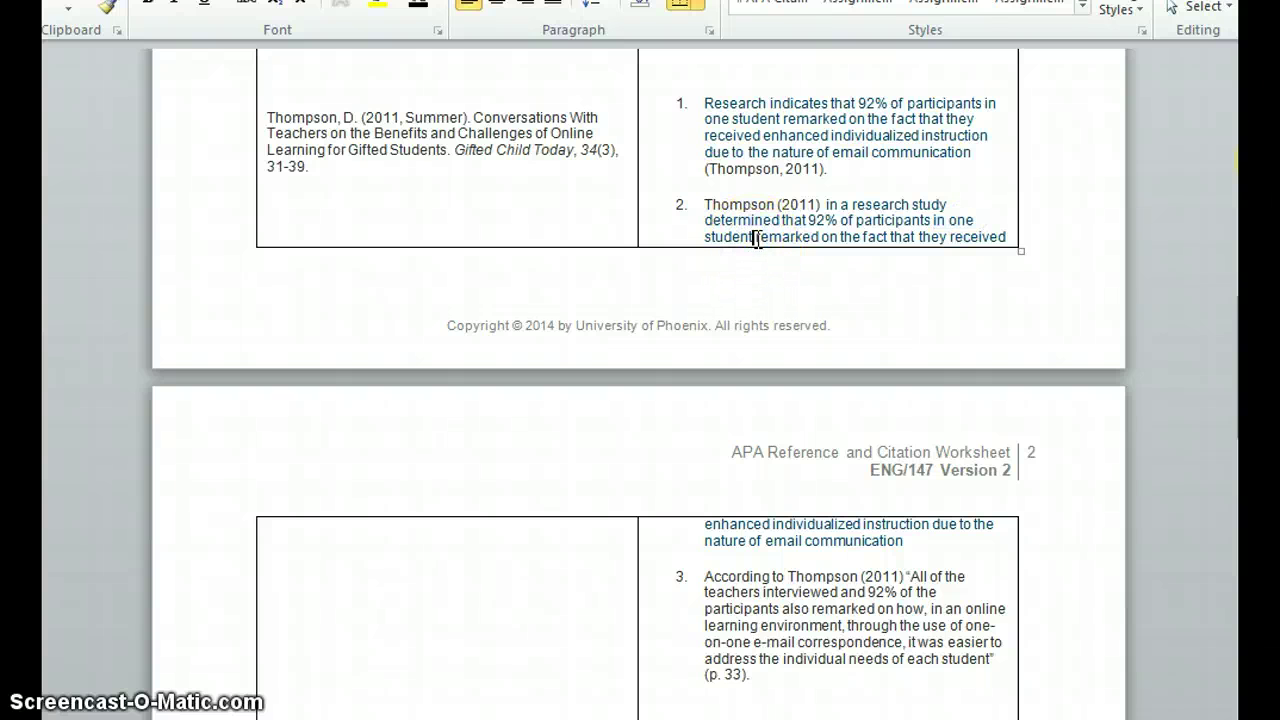
left_click(776, 119)
key("BackSpace")
key("BackSpace")
key("BackSpace")
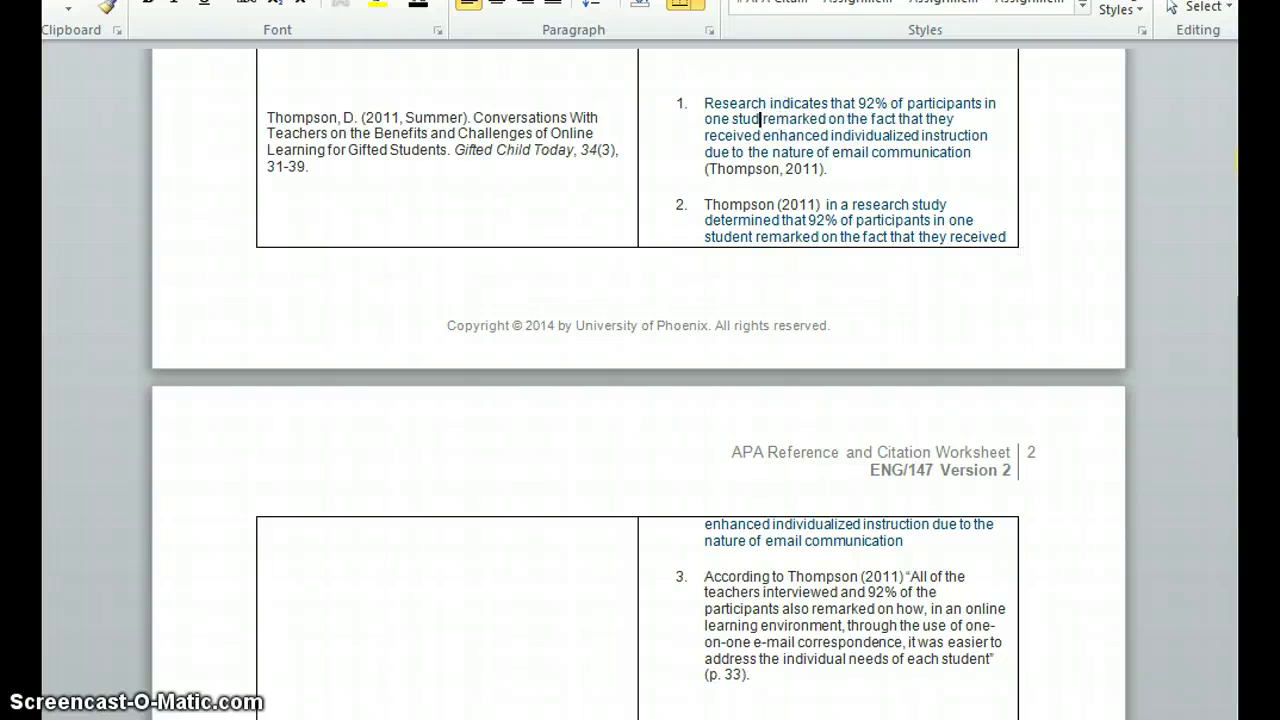
type("y")
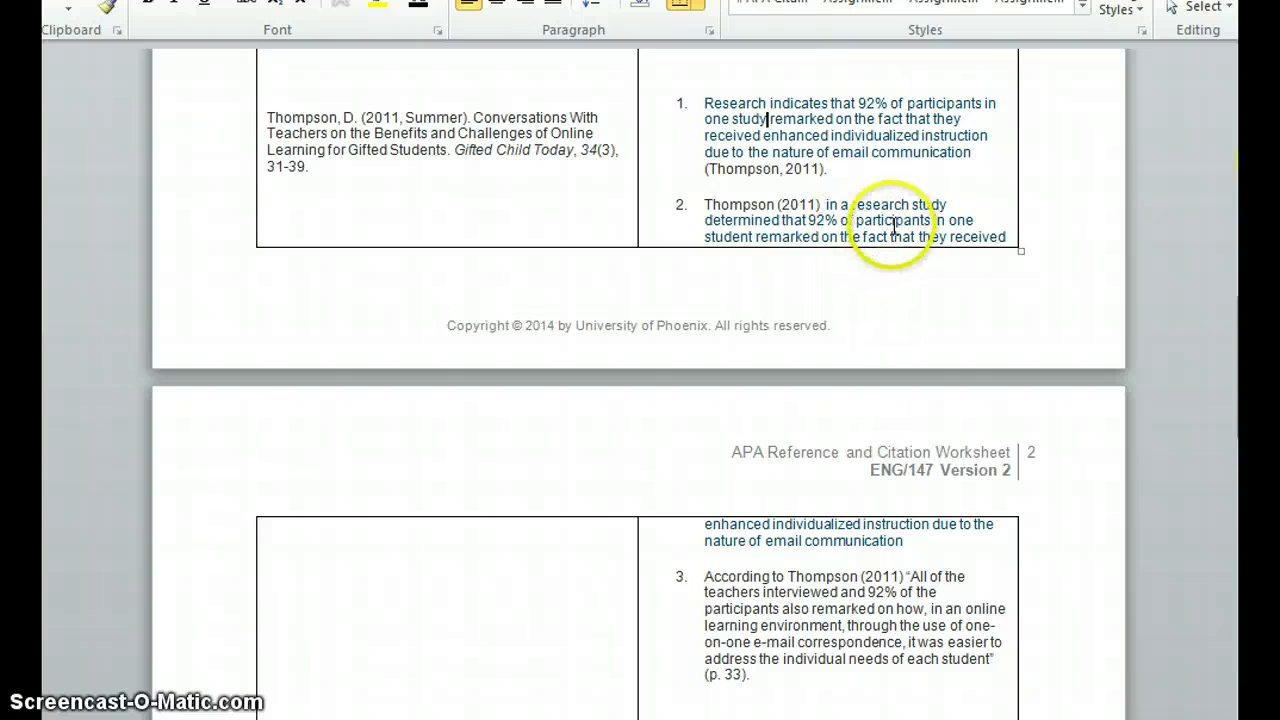
Change "student" to "study" in citation 2's paraphrase and end it with a period after "email communication".
left_click(756, 237)
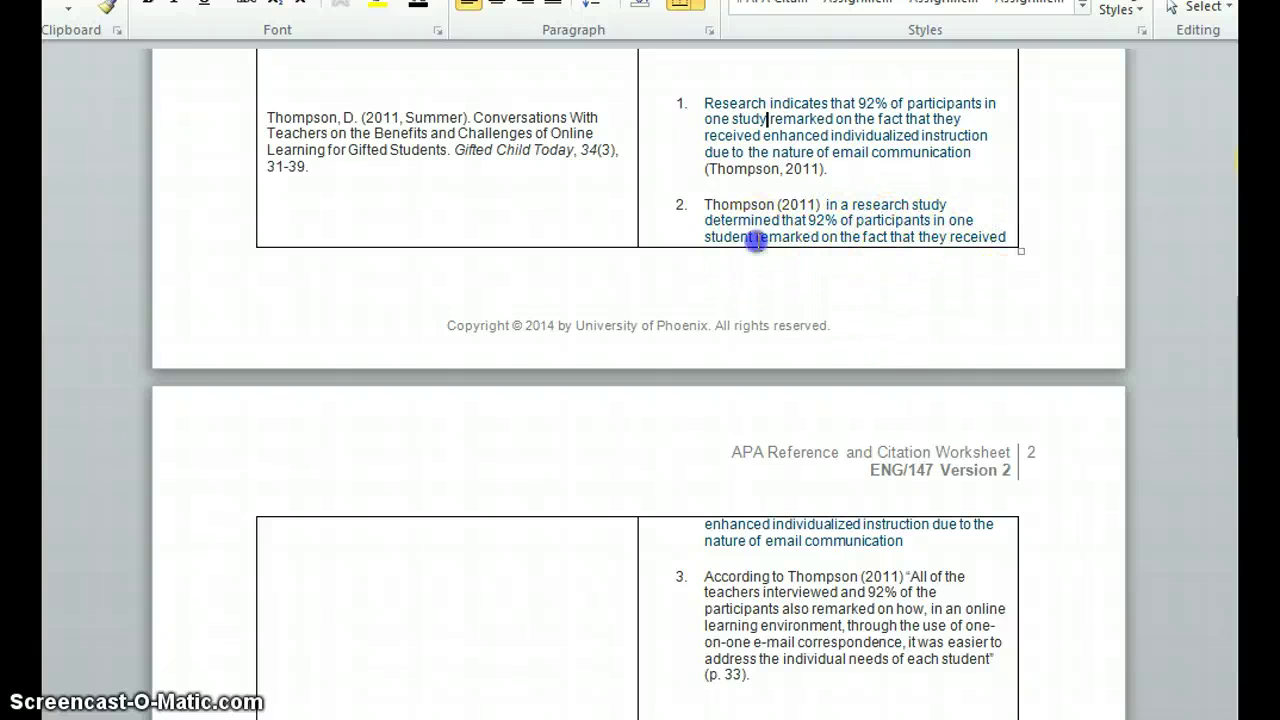
key("BackSpace")
key("BackSpace")
key("BackSpace")
key("BackSpace")
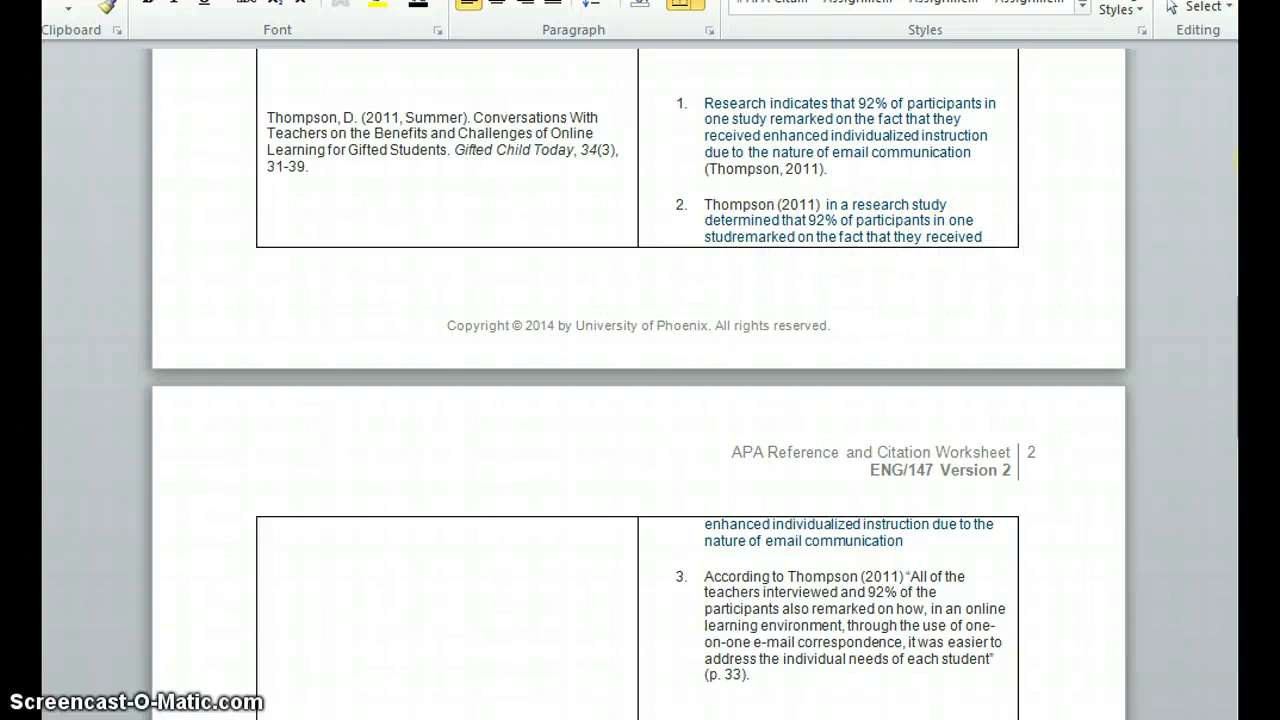
type("y")
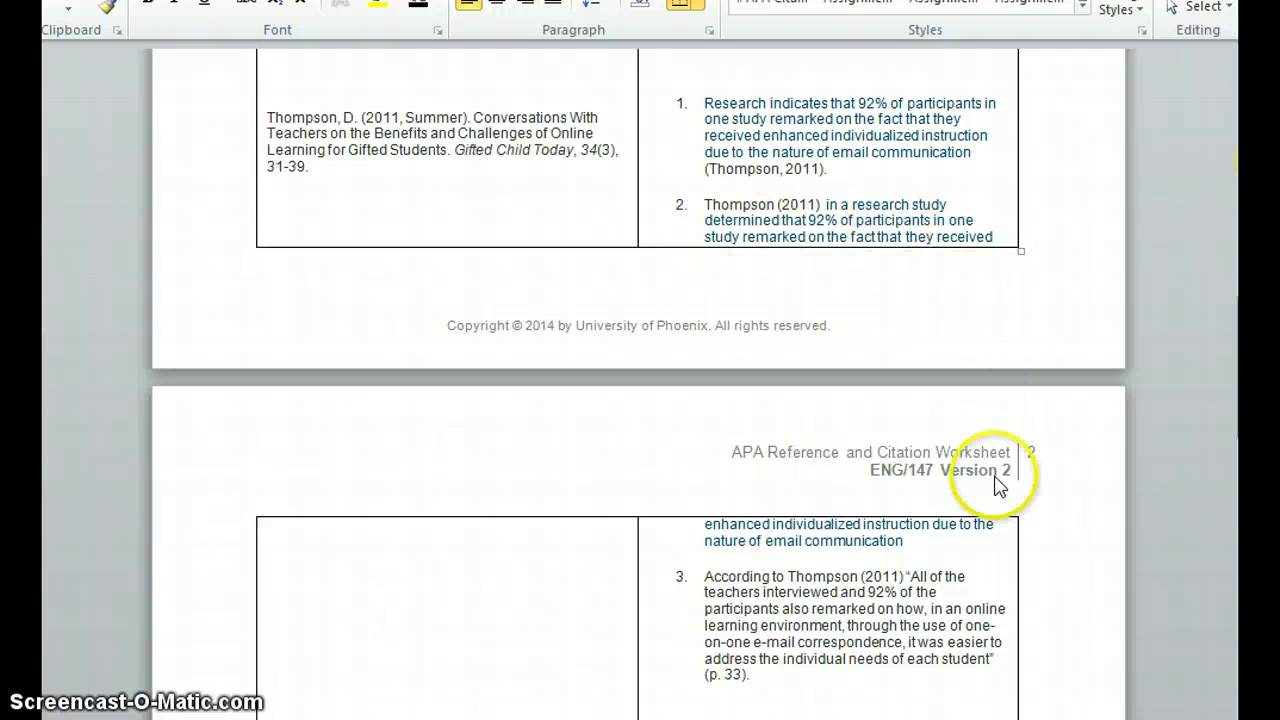
left_click(955, 540)
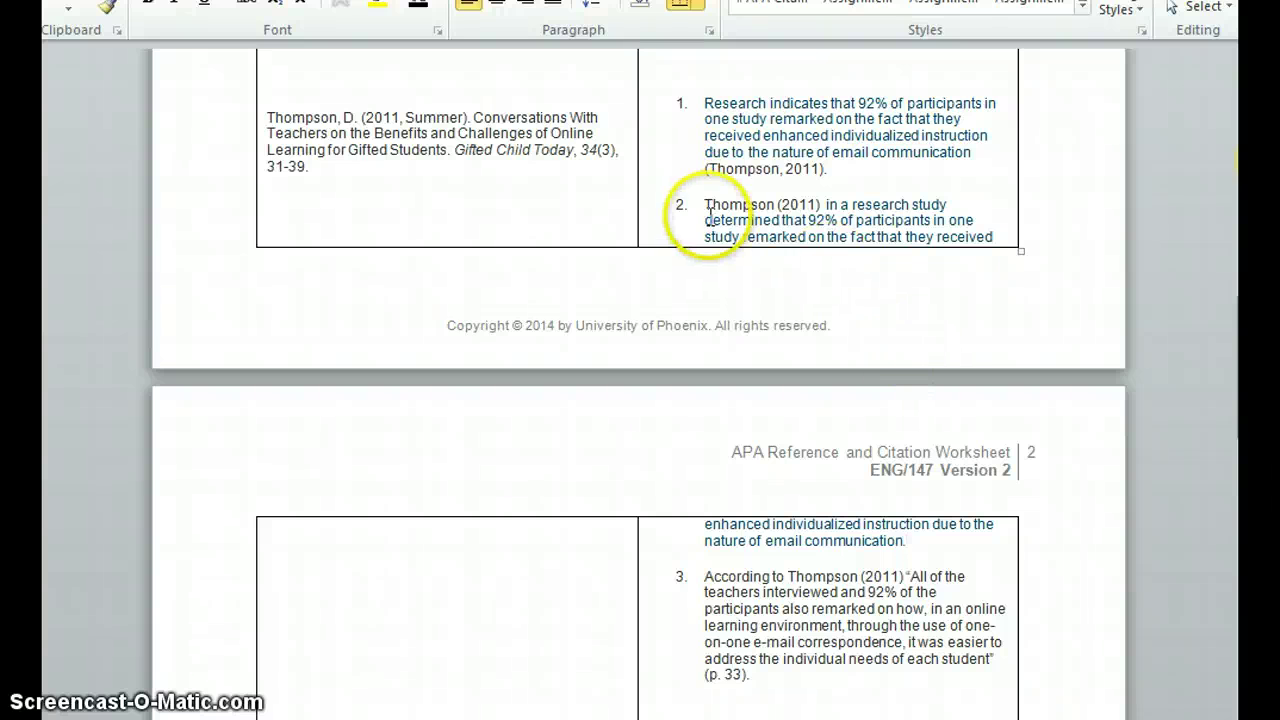
left_click(854, 168)
left_click(852, 168)
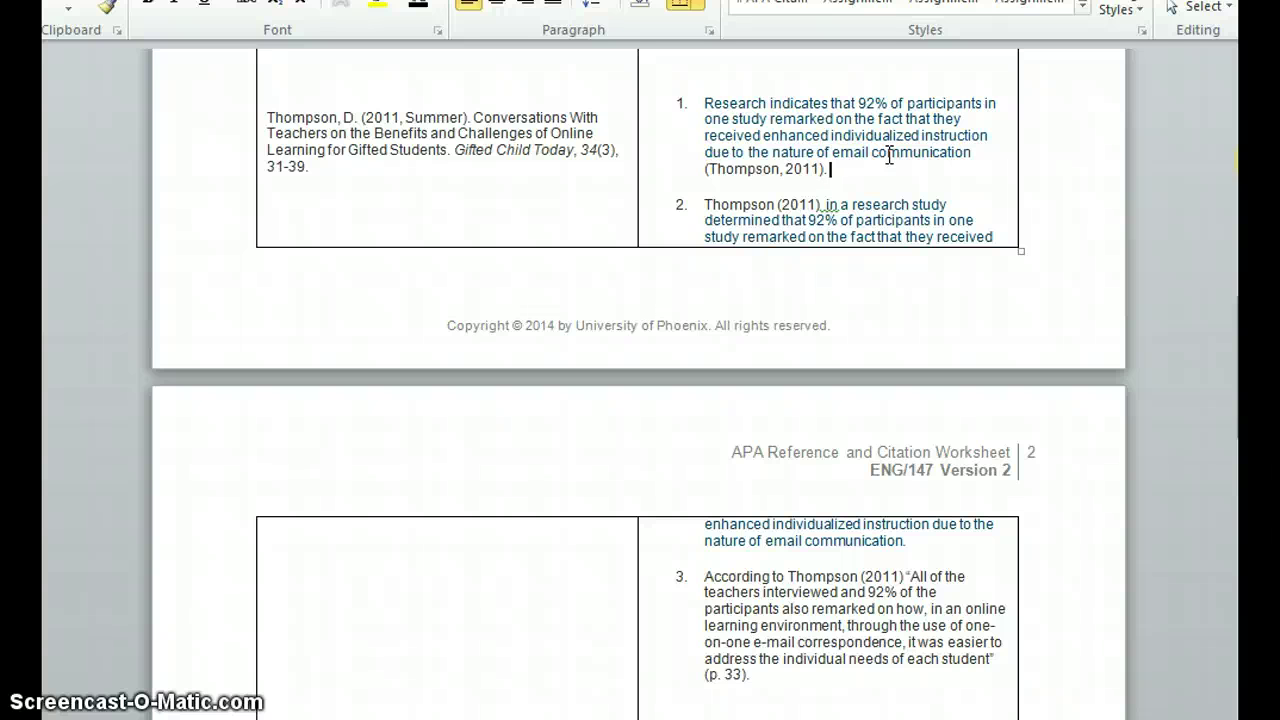
left_click(826, 205)
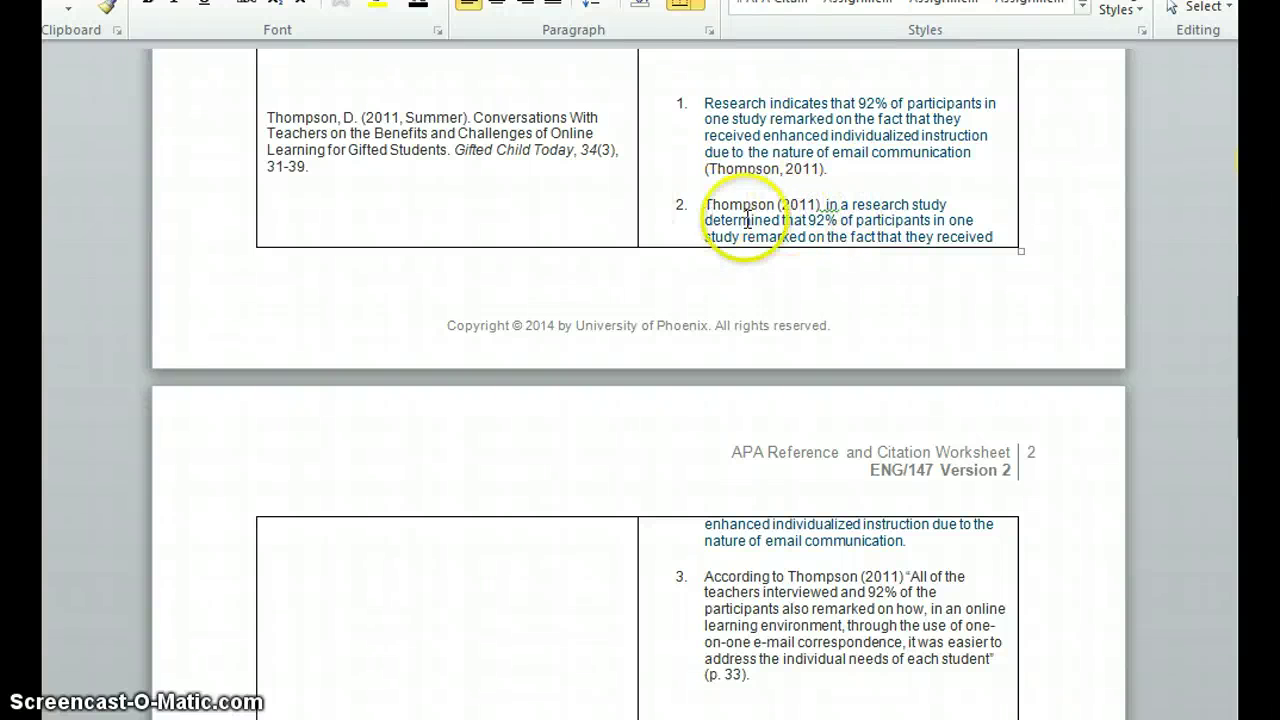